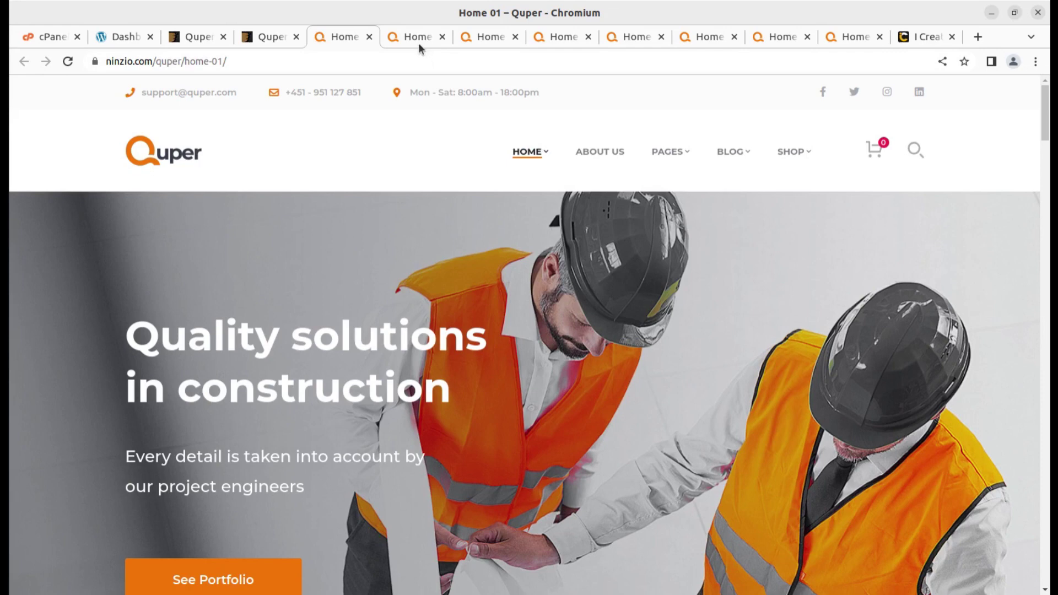
Step: Review the opened Quper demo homepages: Home 01 Dark, Home 02, Home 18, Home 05, Home 06 and Home 09
click(419, 41)
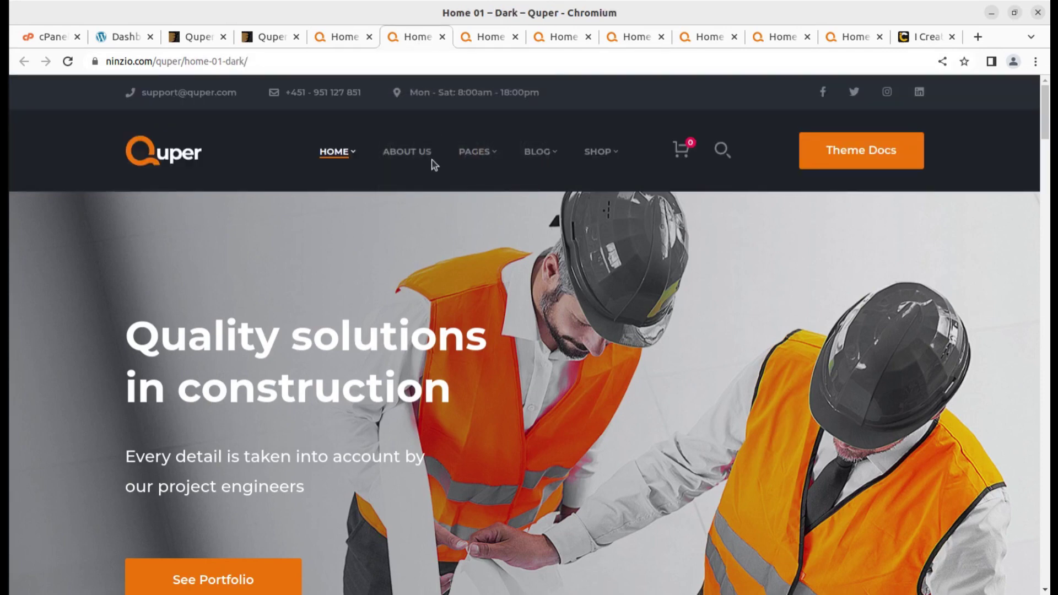
click(487, 41)
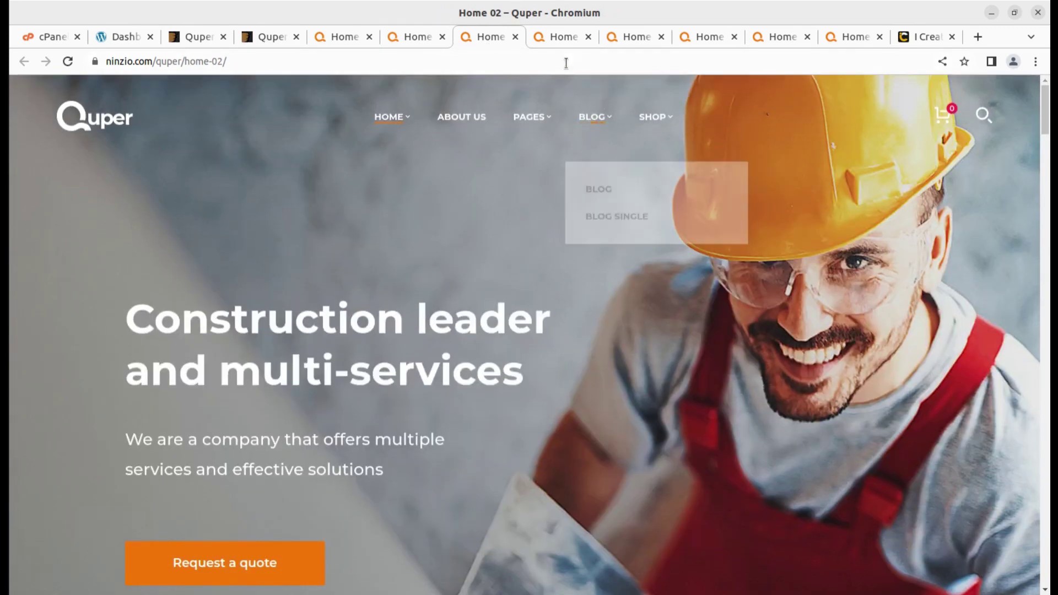
click(562, 40)
scroll(626, 422, up, 10)
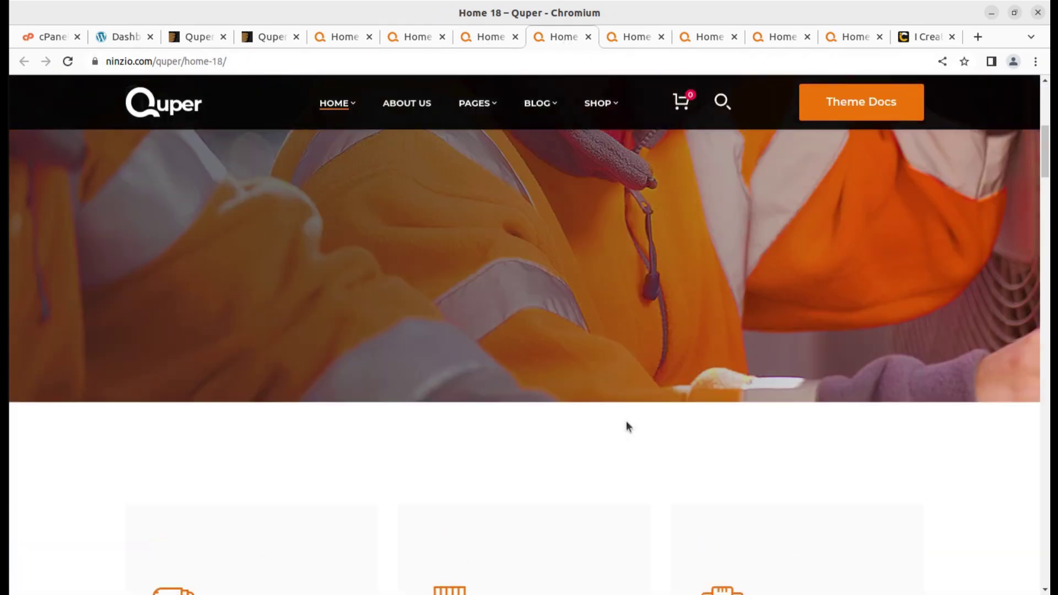
click(635, 36)
scroll(629, 370, up, 10)
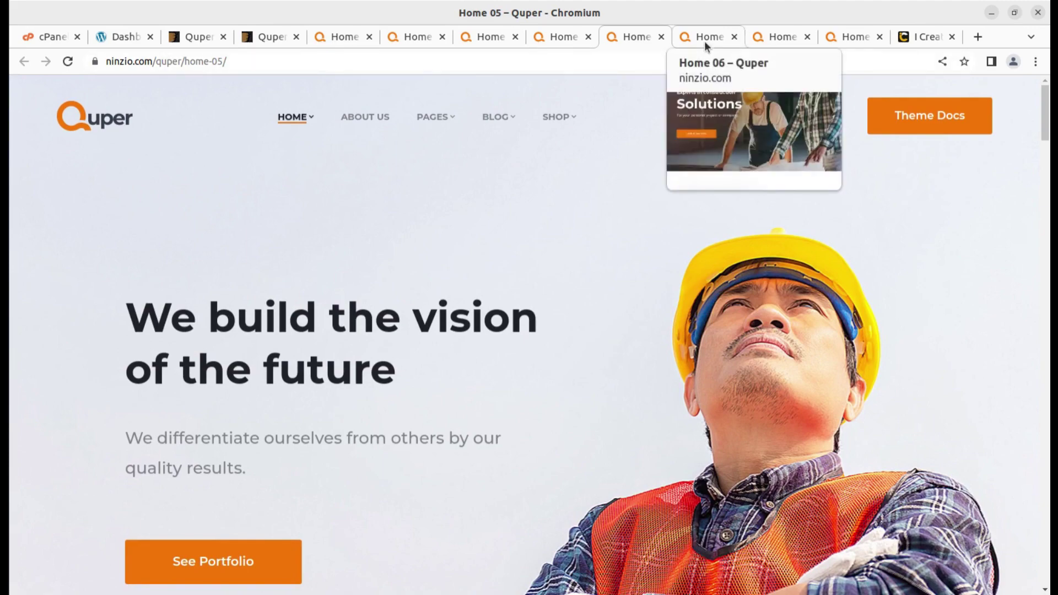
click(704, 41)
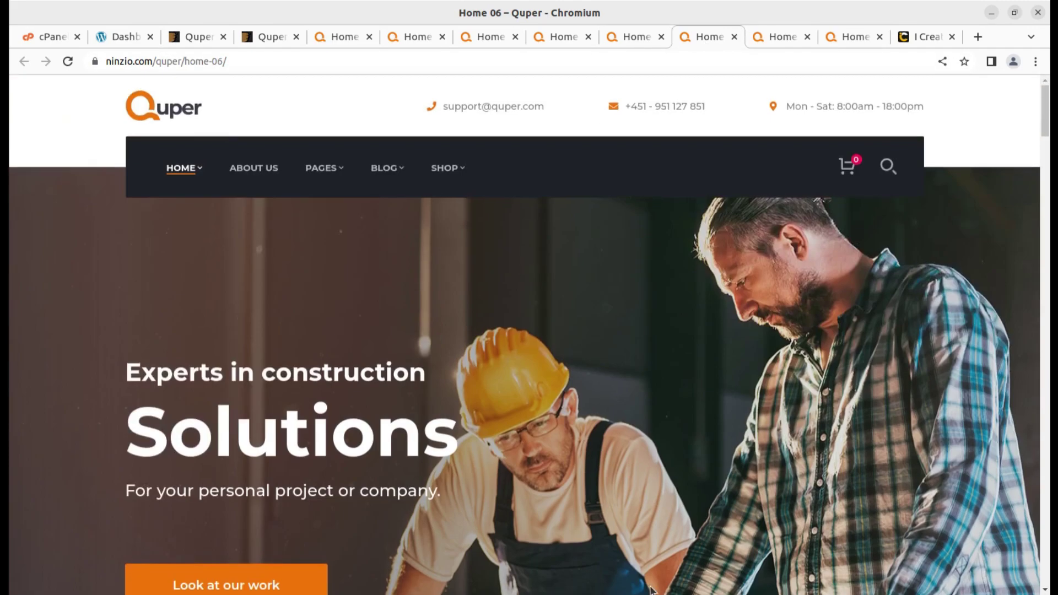
click(784, 37)
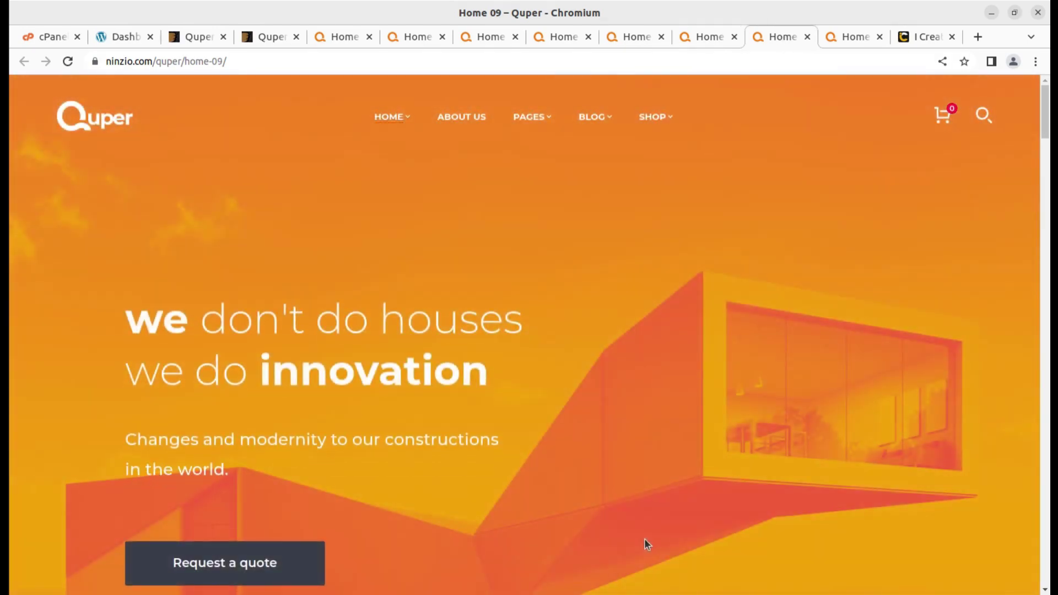
click(855, 36)
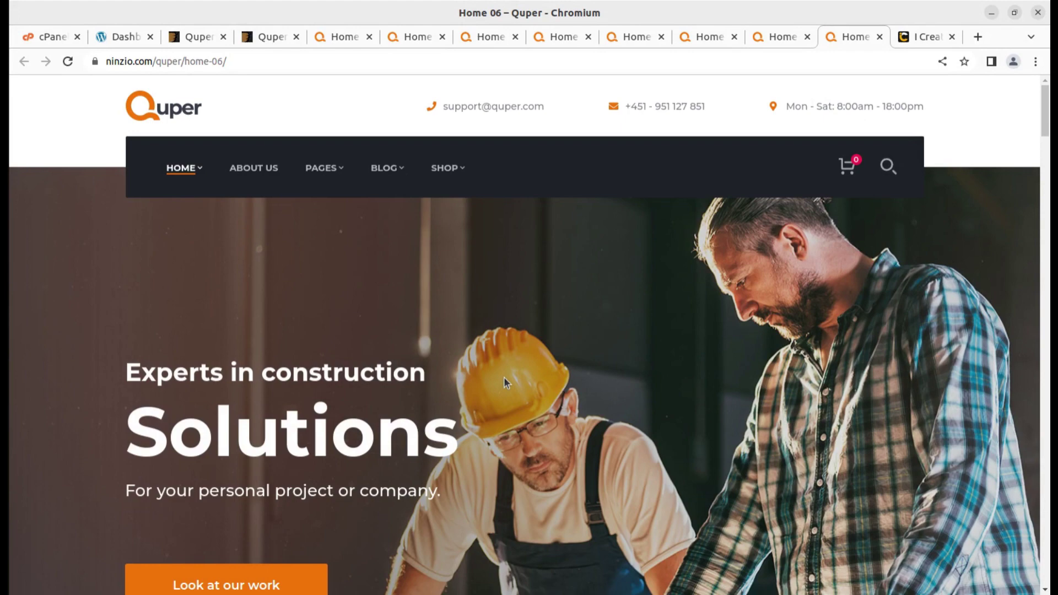
Step: Examine the About Us and Our Way of Working sections of the Home 06 demo
scroll(404, 372, down, 8)
scroll(401, 379, down, 5)
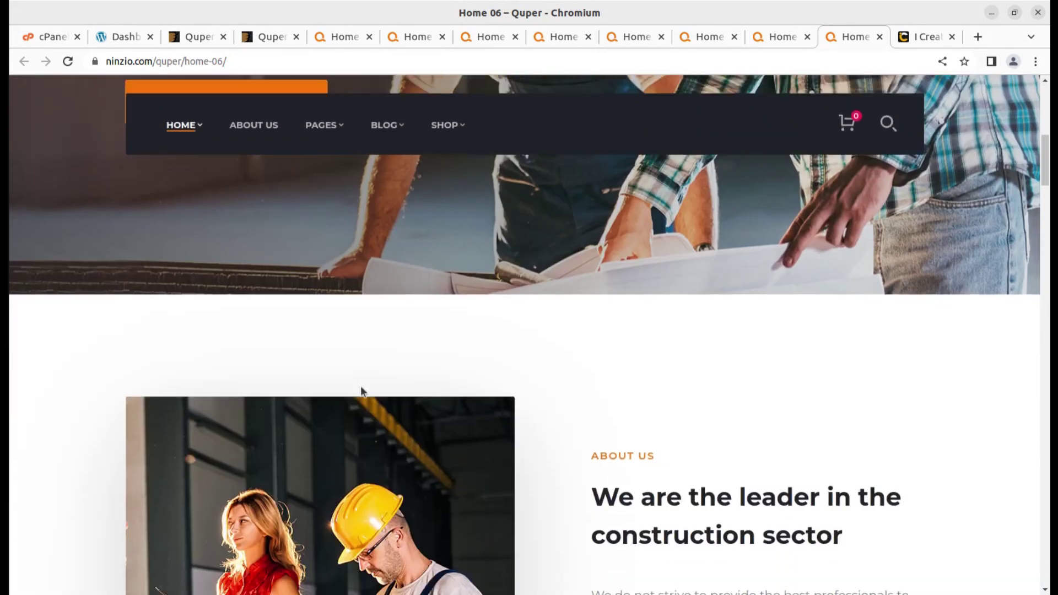
scroll(574, 503, down, 2)
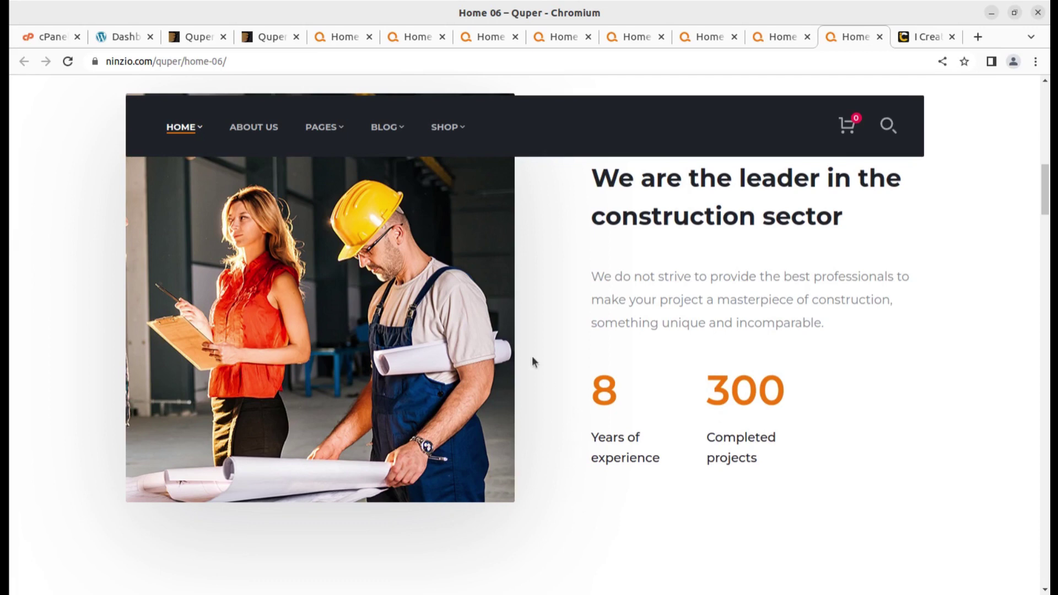
scroll(549, 436, down, 4)
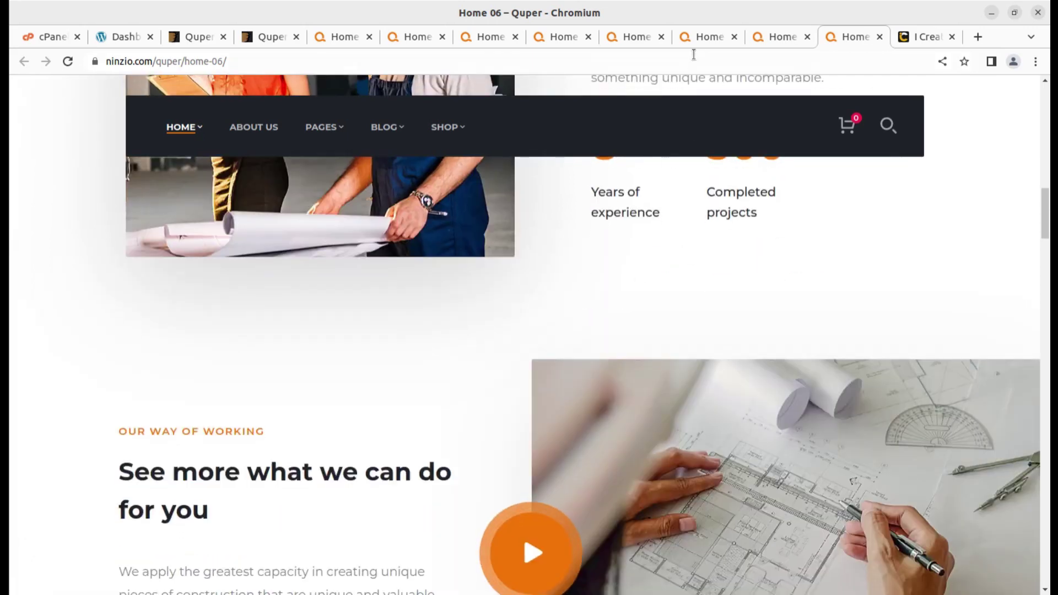
Step: Revisit the Quper demo homepages in reverse order, from Home 09 back to Home 01 Dark
click(775, 35)
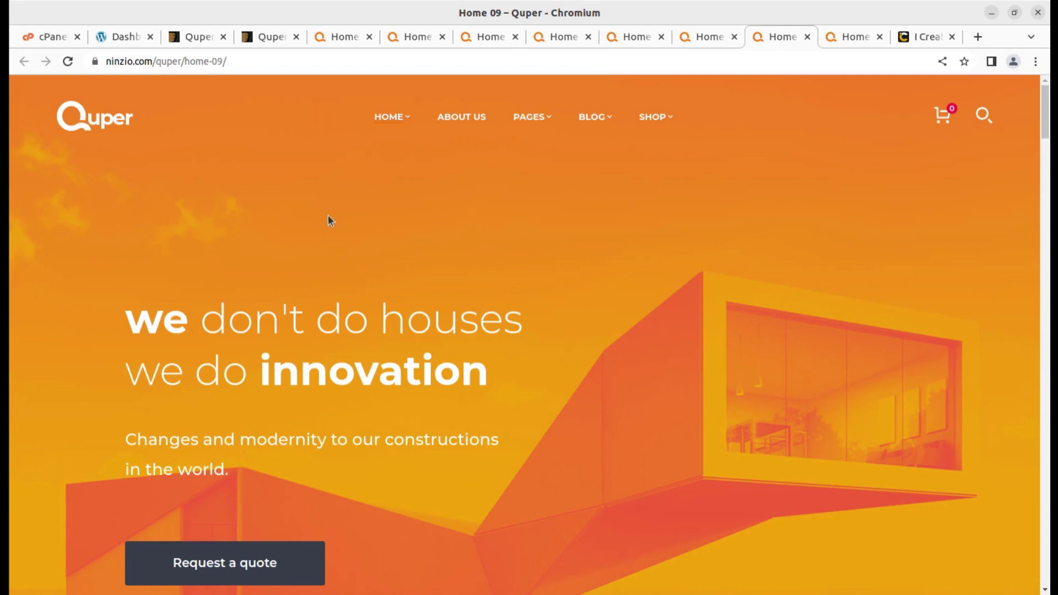
click(710, 37)
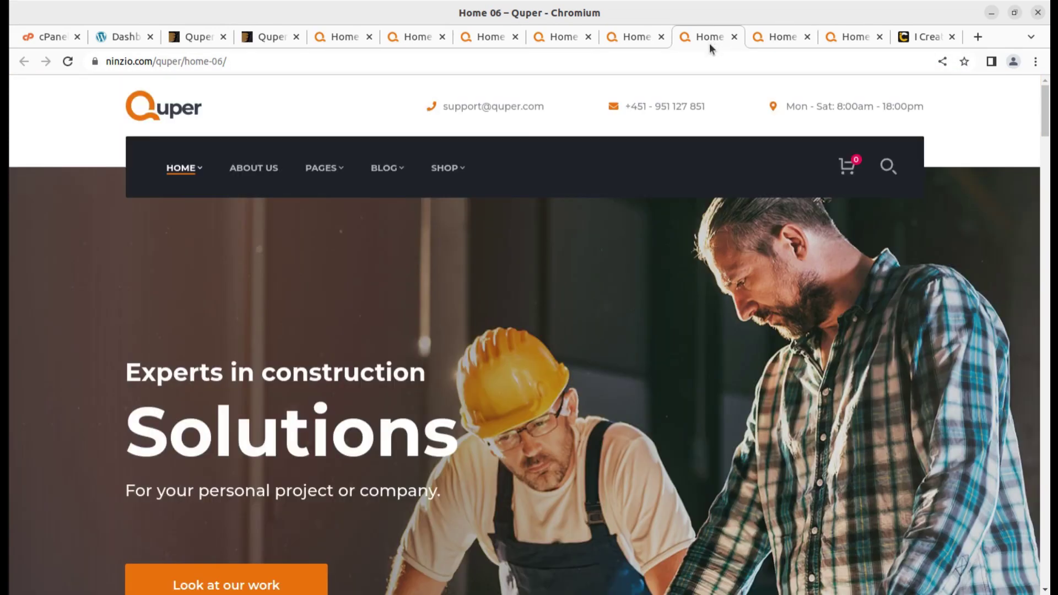
click(632, 41)
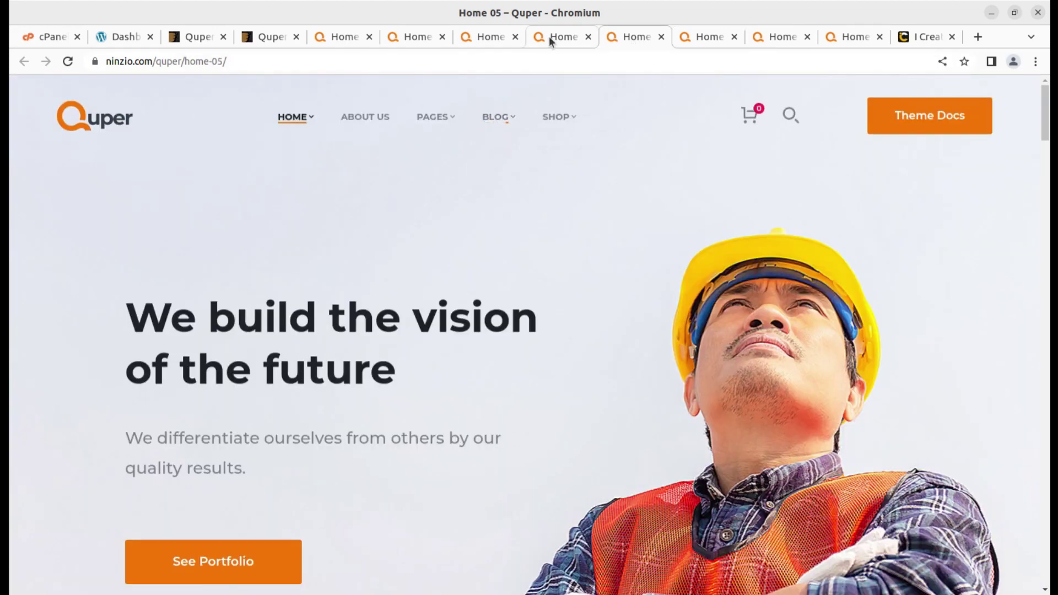
click(555, 38)
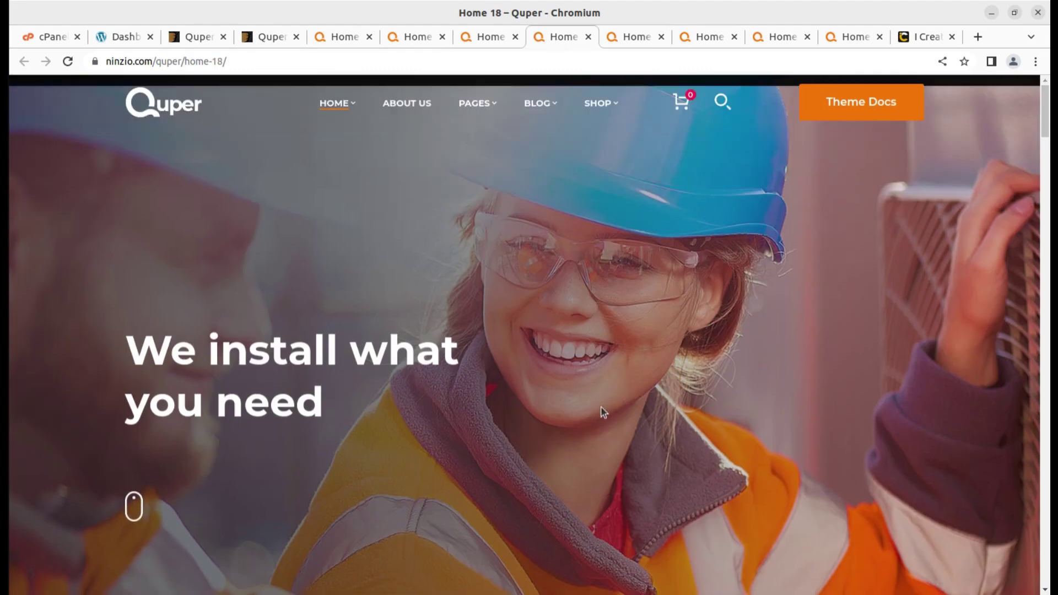
click(488, 39)
click(417, 38)
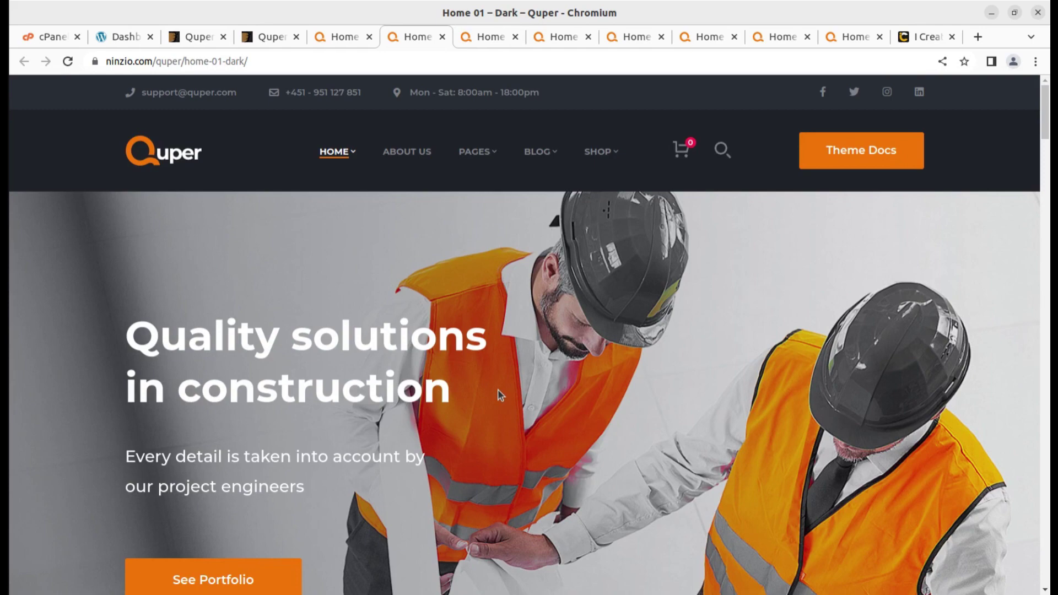
Step: Examine the Quper theme's ThemeForest listing, including its title, author, publication date, last update and description
click(199, 37)
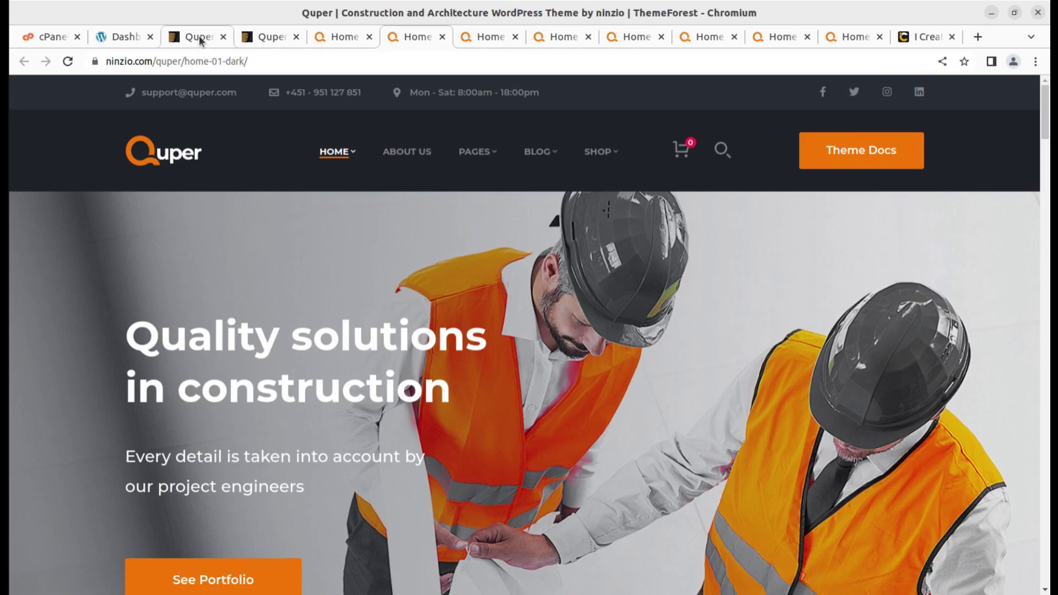
drag(182, 224, 238, 216)
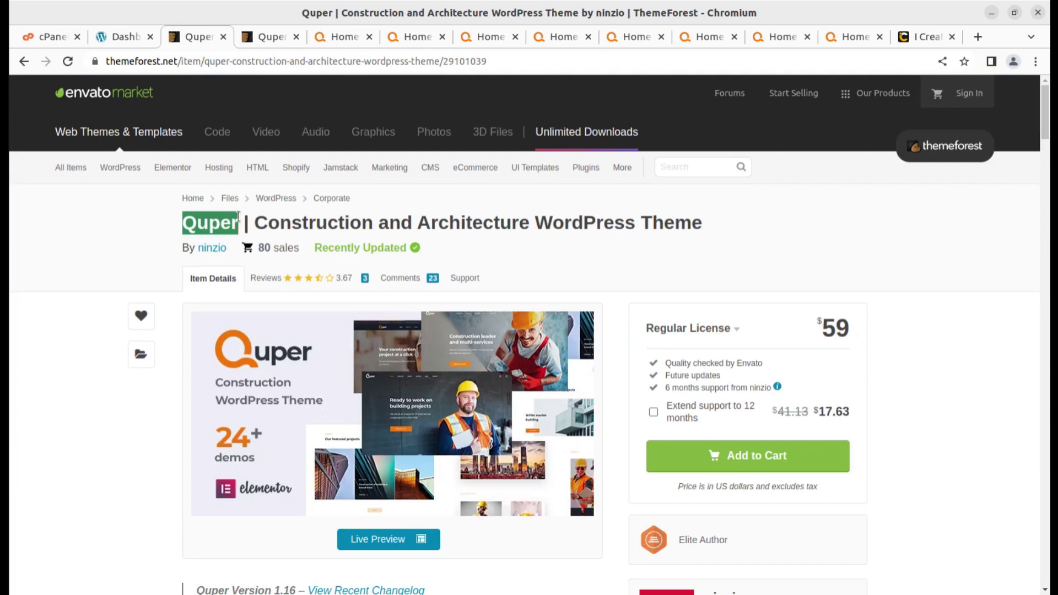
drag(254, 221, 526, 231)
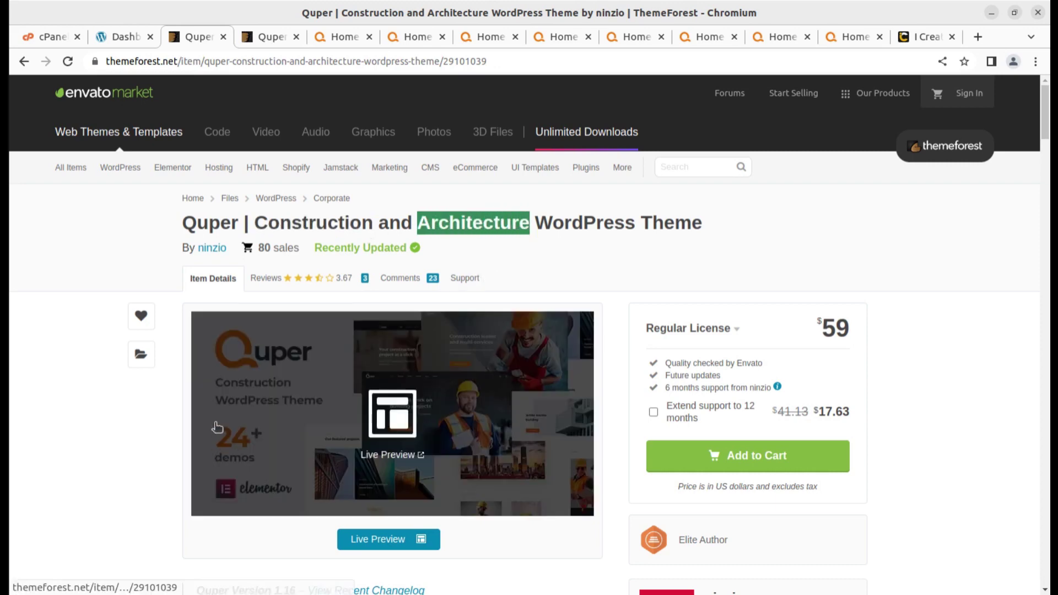
scroll(522, 489, down, 6)
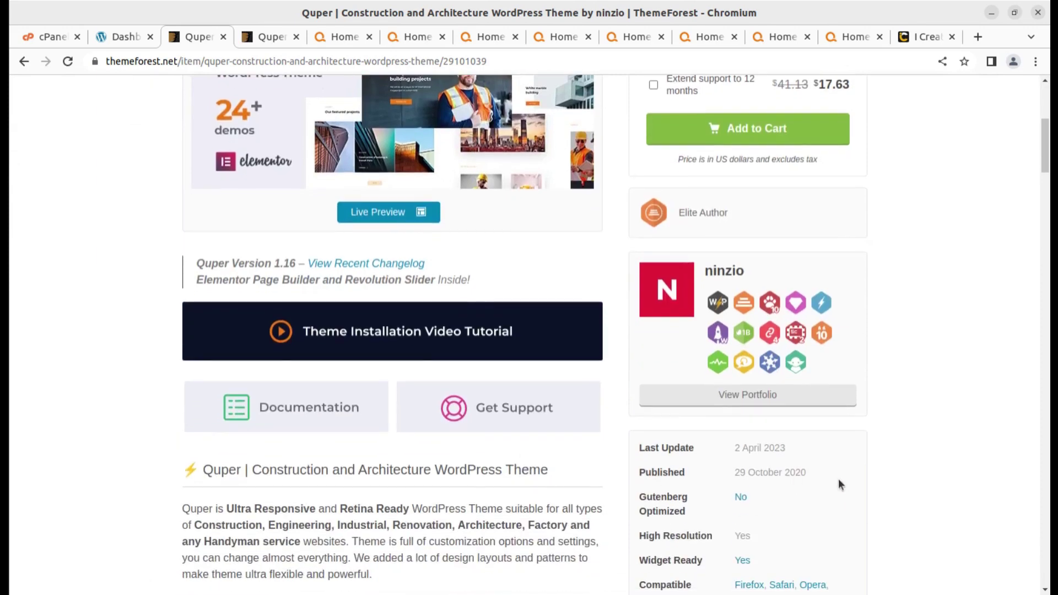
drag(739, 274, 700, 275)
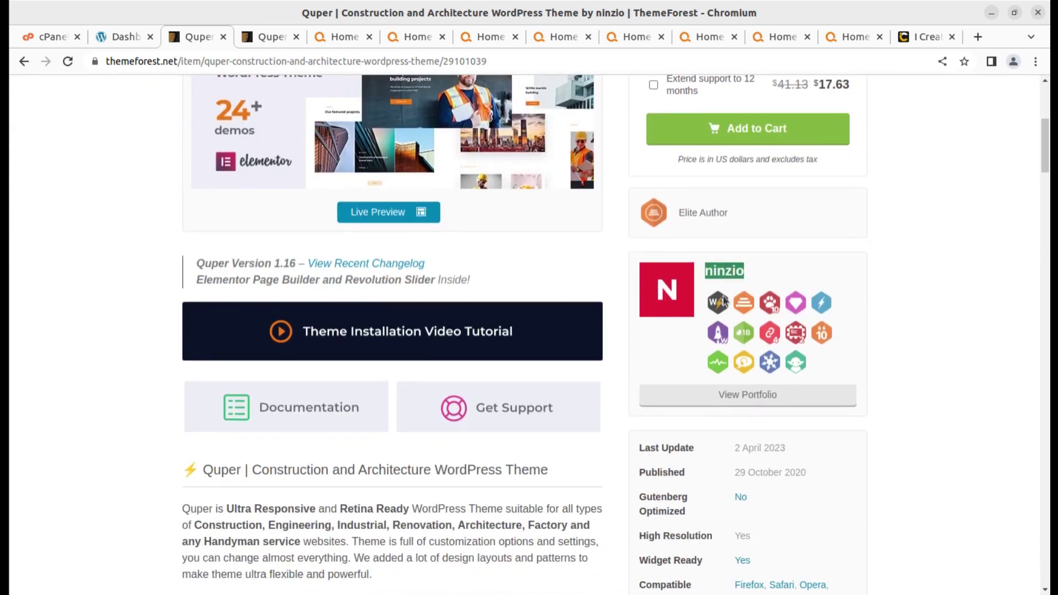
drag(823, 474, 733, 475)
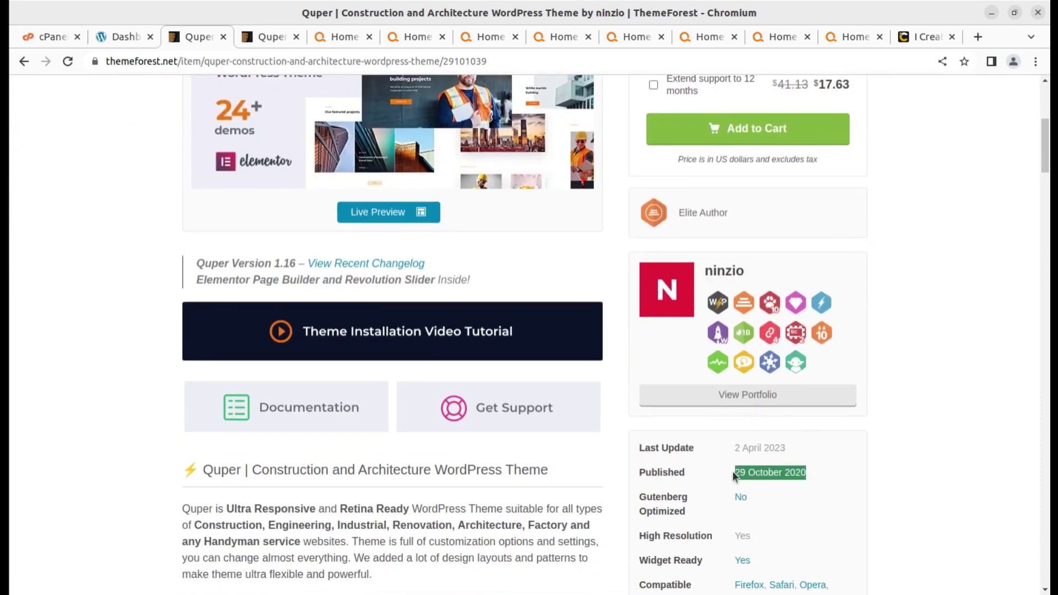
drag(789, 450, 748, 443)
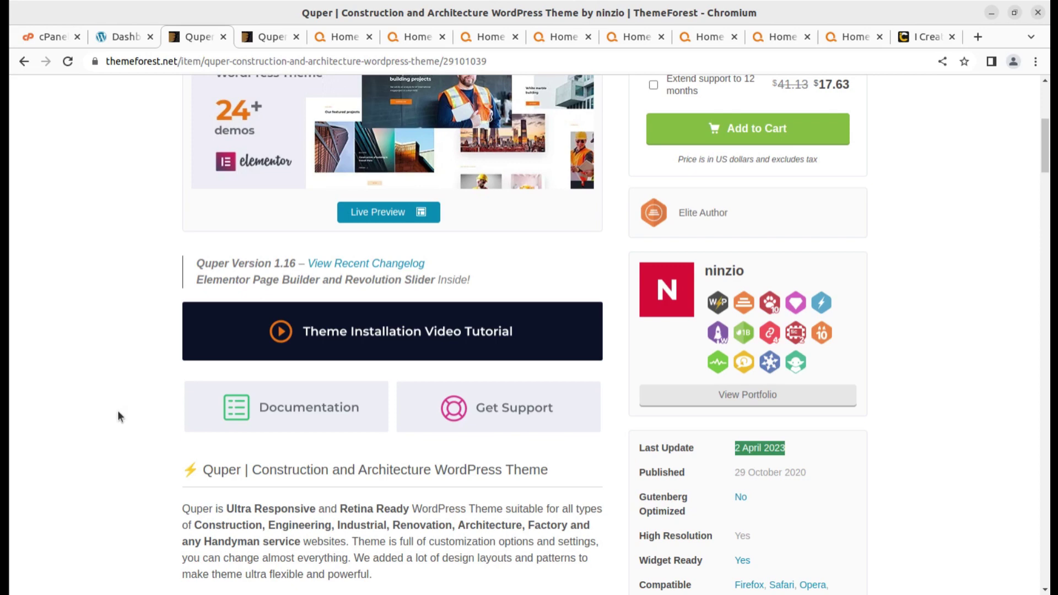
scroll(117, 411, down, 3)
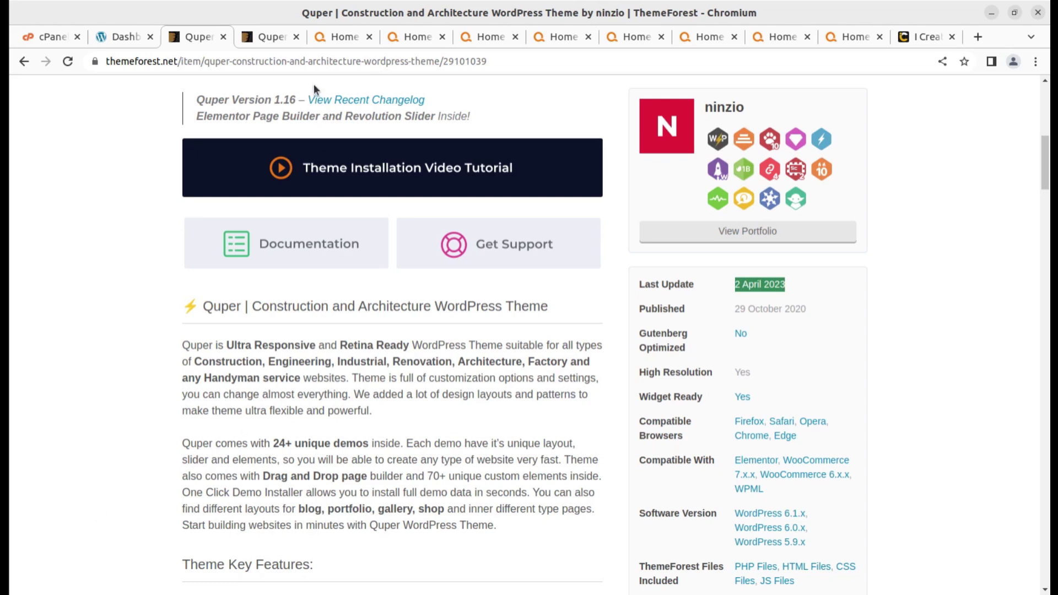
Step: Compare the open Quper demo homepages once more in sequence, from Home 01 through the last Home 06 page
click(353, 38)
click(410, 39)
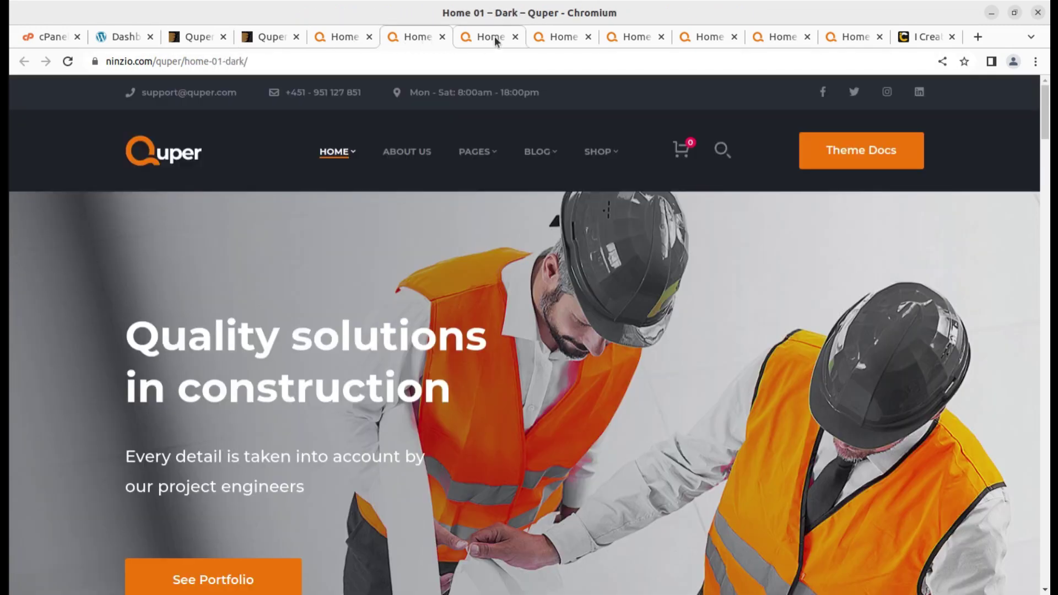
click(493, 37)
click(557, 38)
click(630, 37)
click(706, 37)
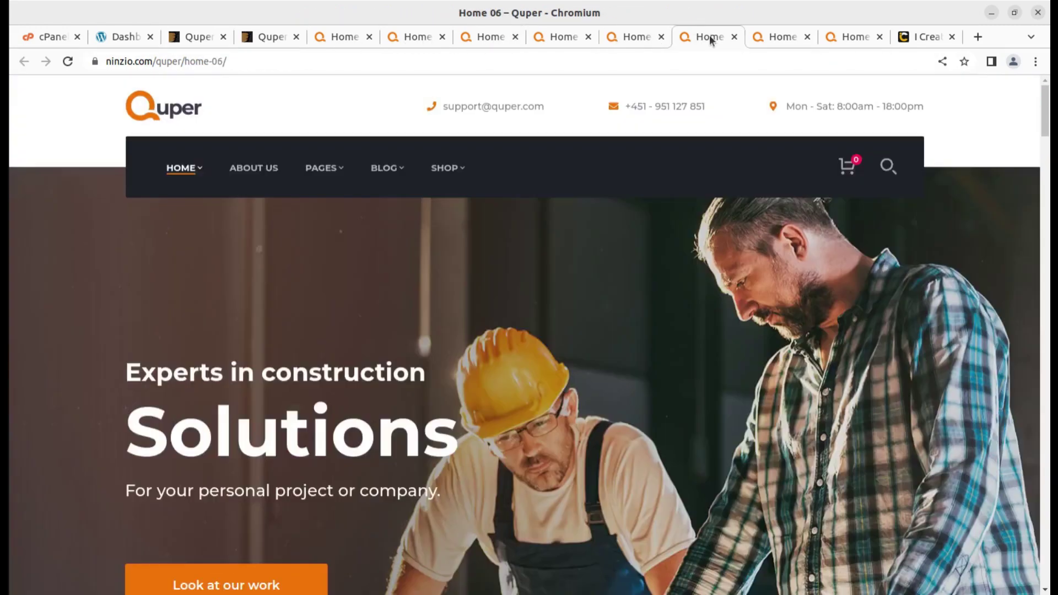
click(771, 39)
click(848, 37)
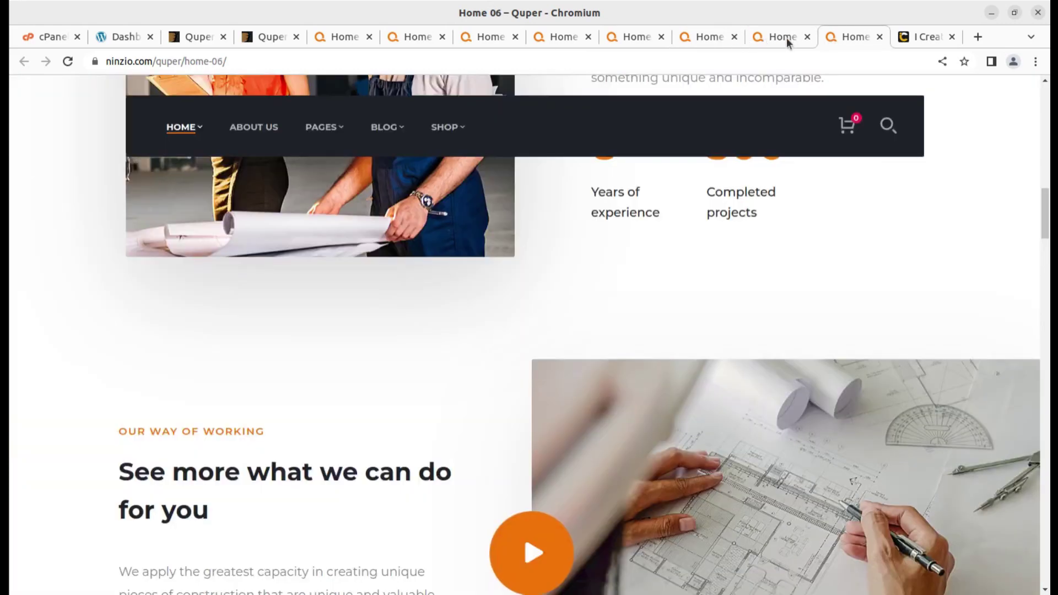
Step: View the opening section of the Quper theme's full-screen ThemeForest preview
click(266, 38)
scroll(330, 308, down, 3)
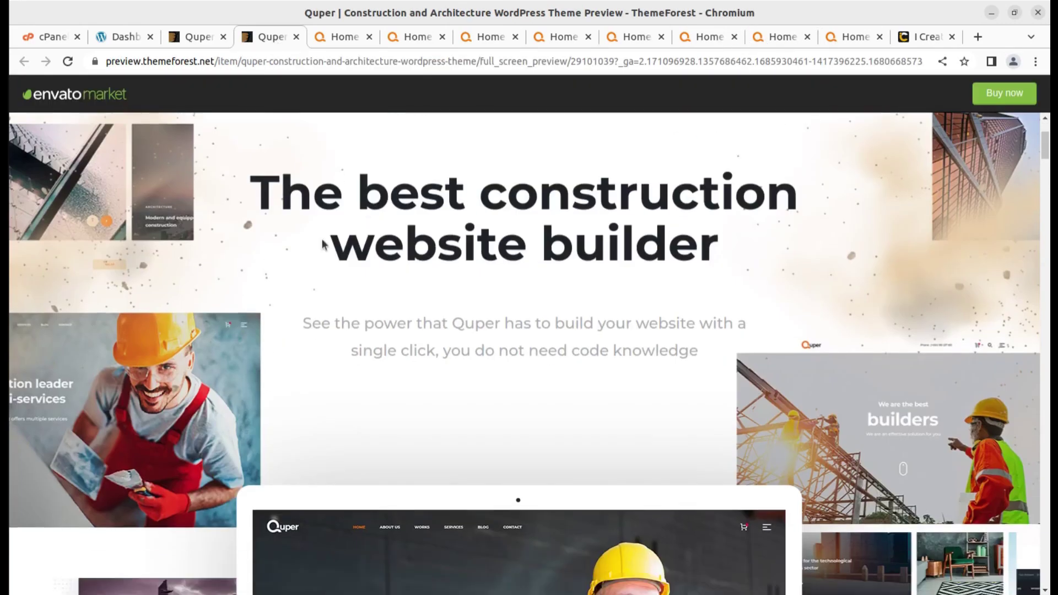
scroll(419, 331, up, 3)
mouse_move(338, 164)
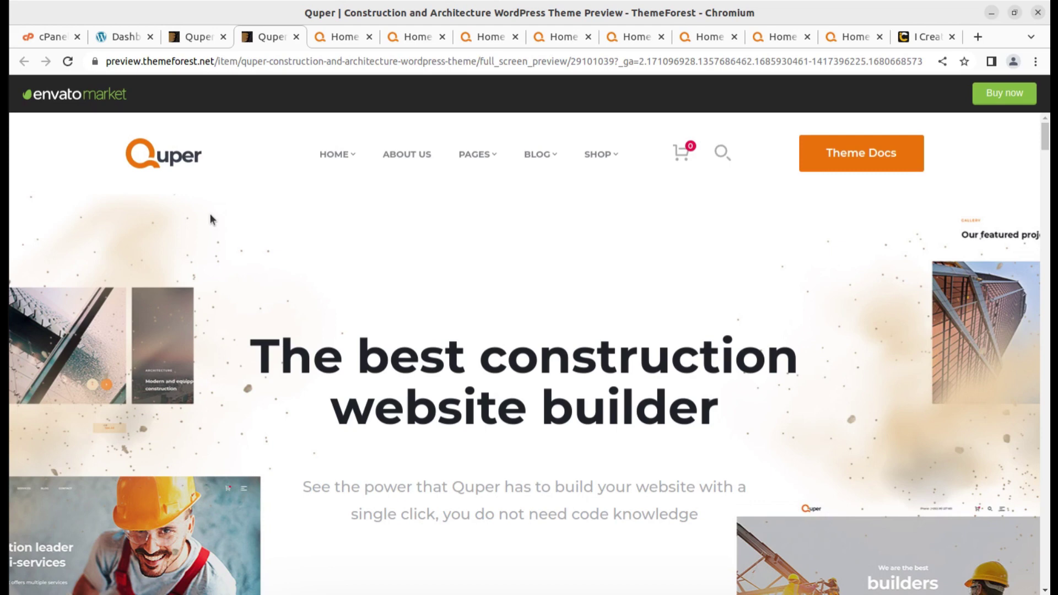
Step: Switch to cPanel and locate WordPress Manager by Softaculous in the Software section
click(51, 38)
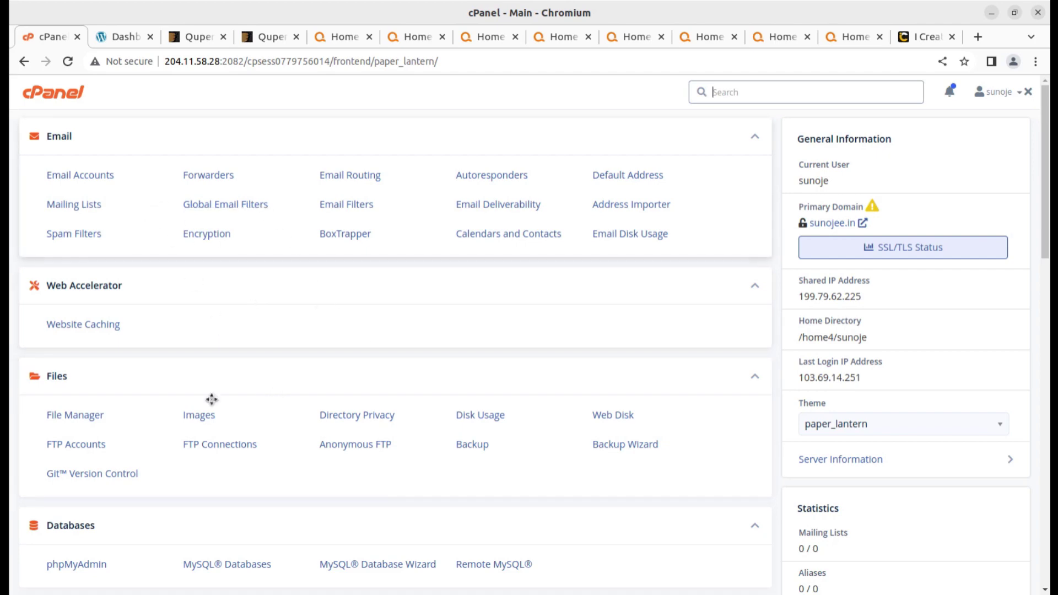
scroll(201, 424, down, 3)
scroll(156, 510, down, 8)
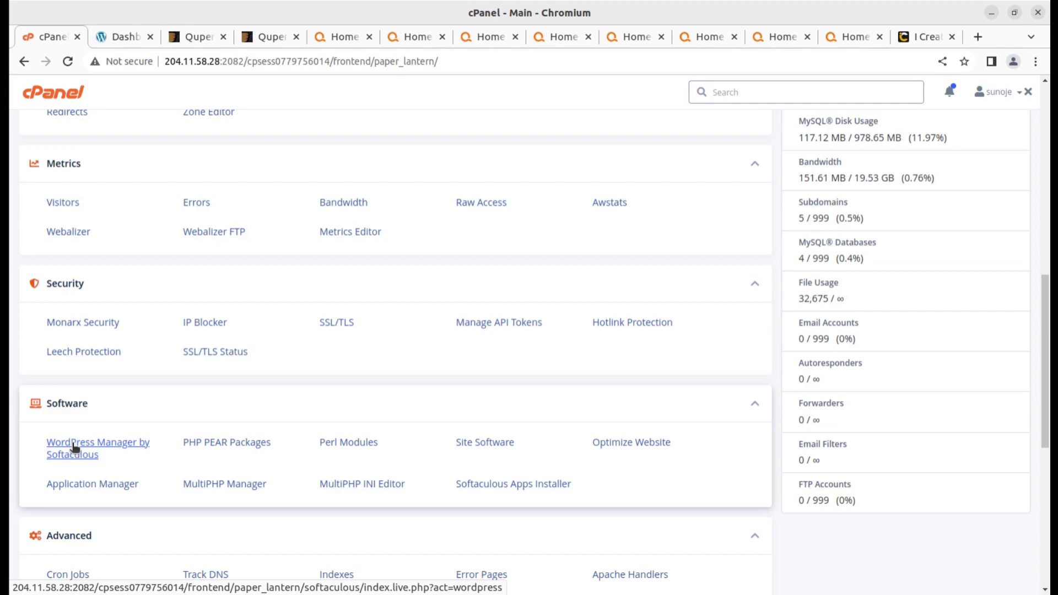
Step: Check the WordPress version and active theme in the At a Glance section of the WordPress dashboard
click(123, 36)
scroll(135, 454, down, 4)
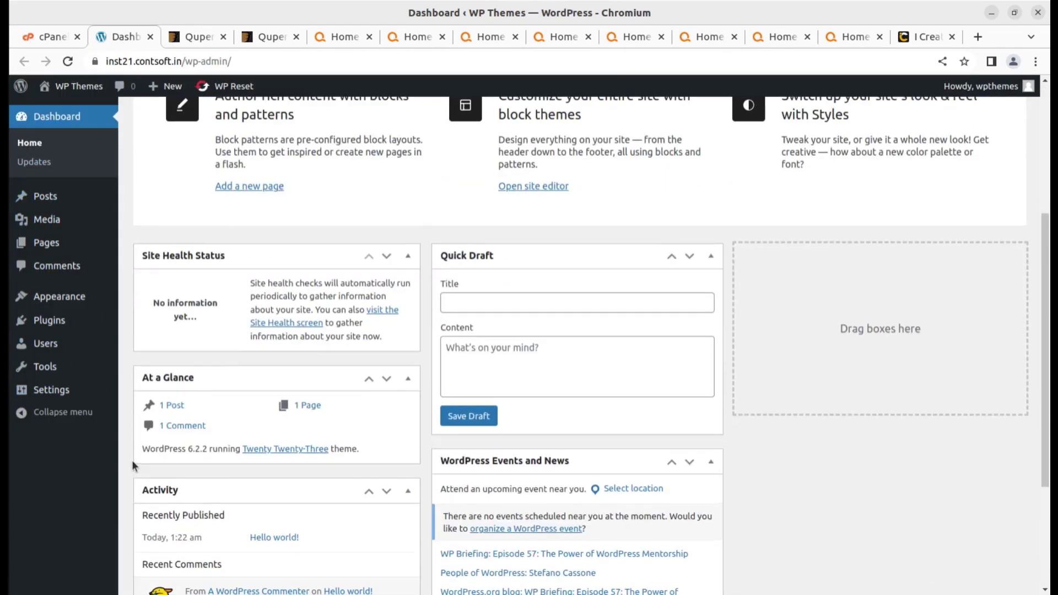
drag(149, 451, 338, 458)
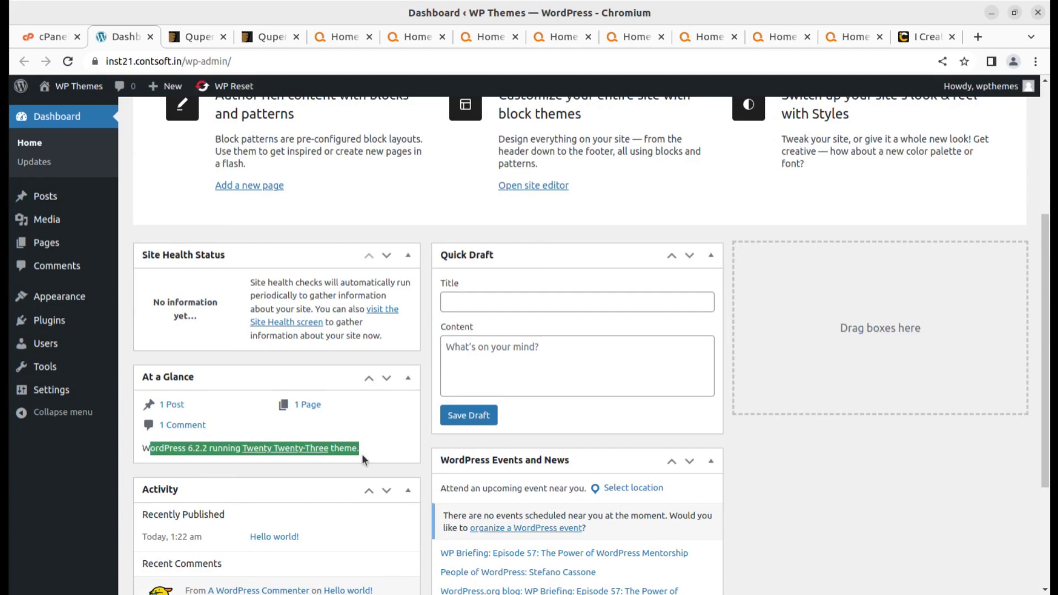
scroll(331, 416, up, 4)
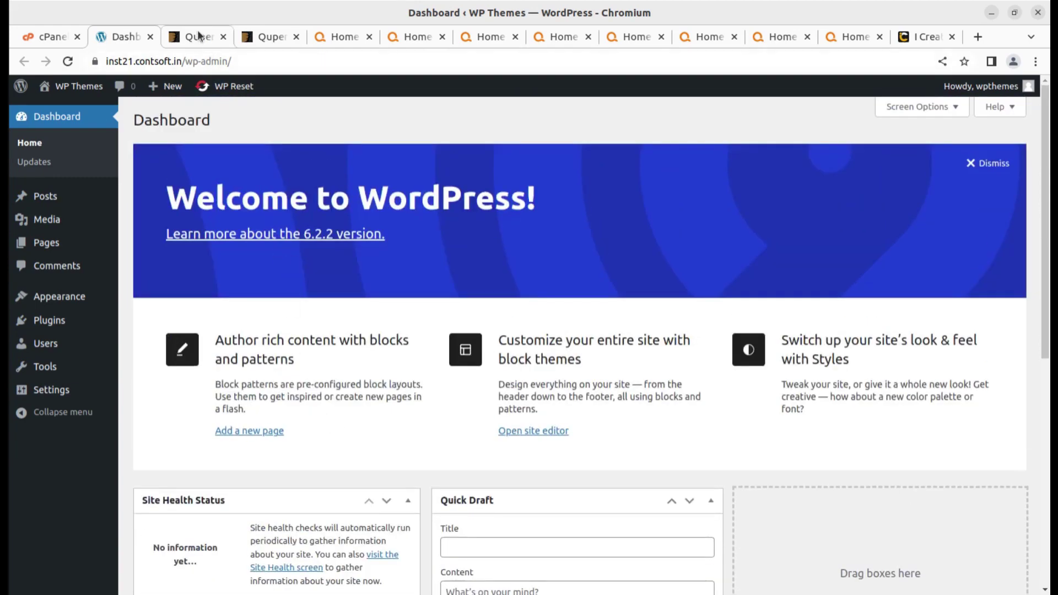
Step: Return to the Quper listing on ThemeForest and highlight the theme name in its title
click(200, 36)
scroll(222, 429, up, 8)
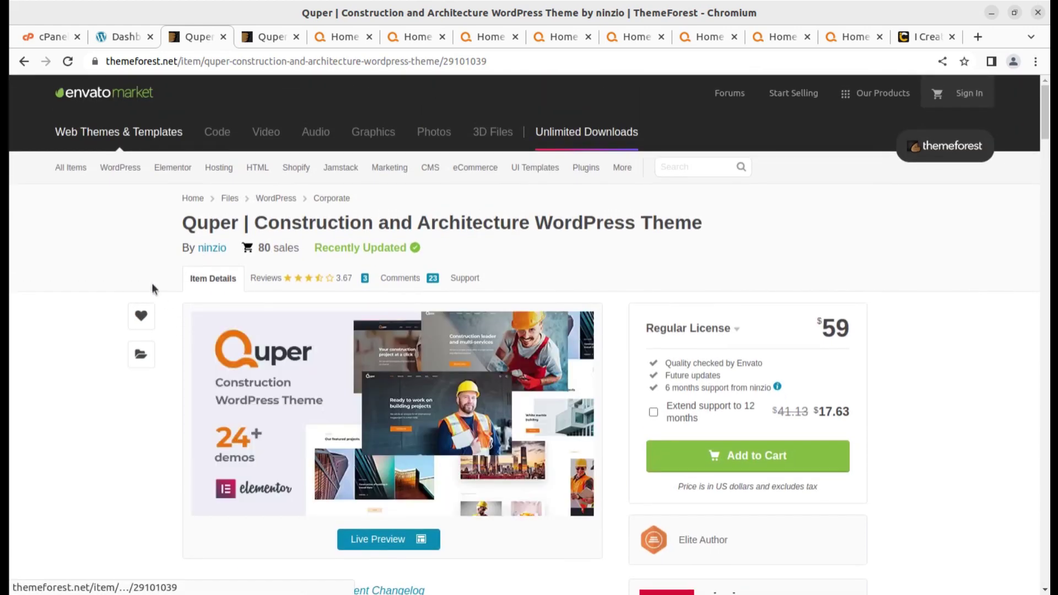
drag(182, 223, 245, 223)
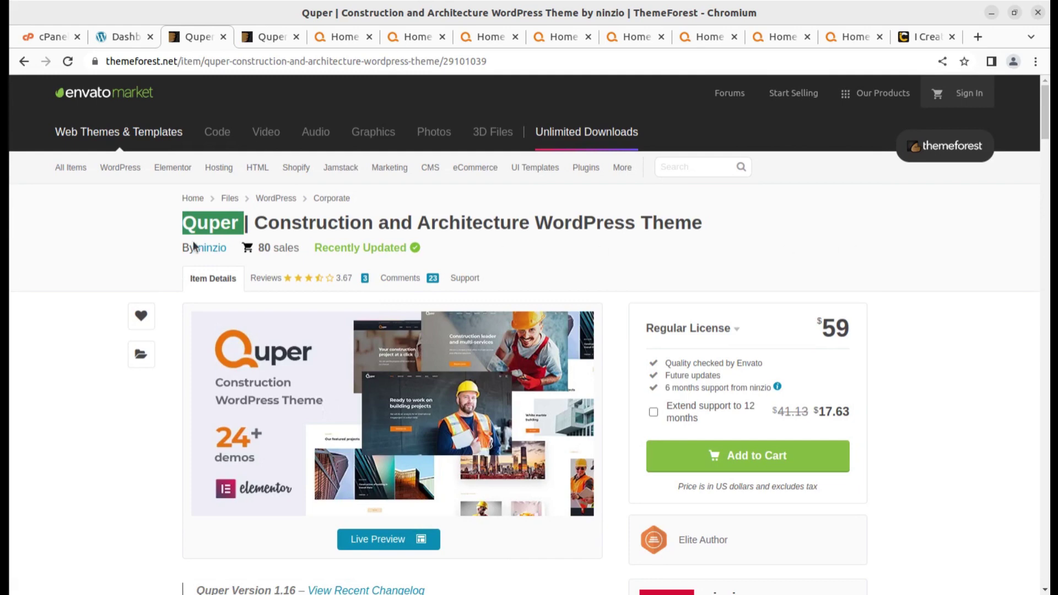
Step: Highlight the Regular License price on the Quper listing and view the i-Create website's home page
drag(822, 326, 846, 330)
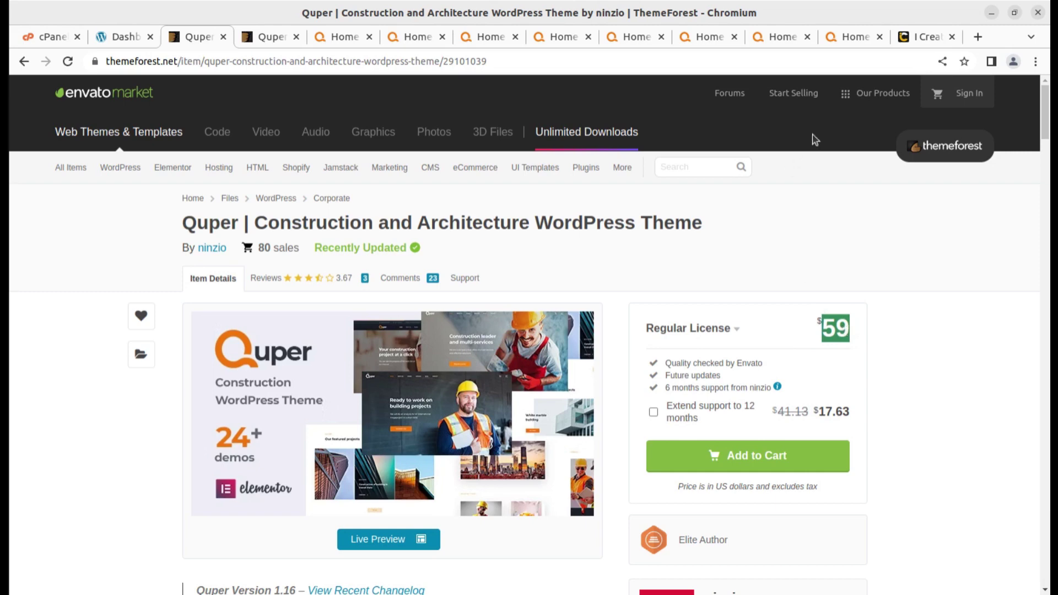
click(922, 40)
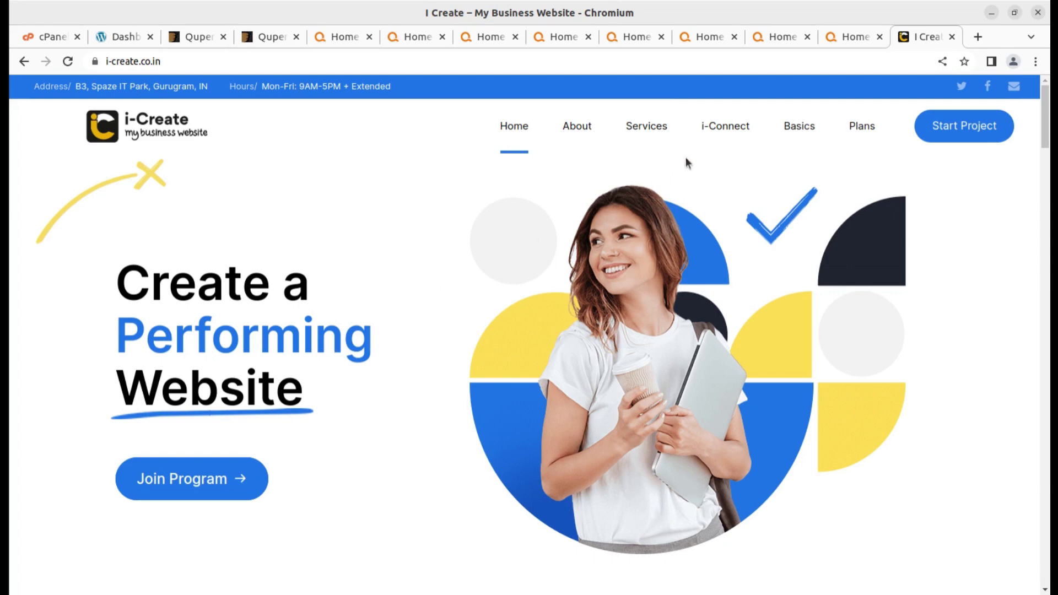
mouse_move(730, 131)
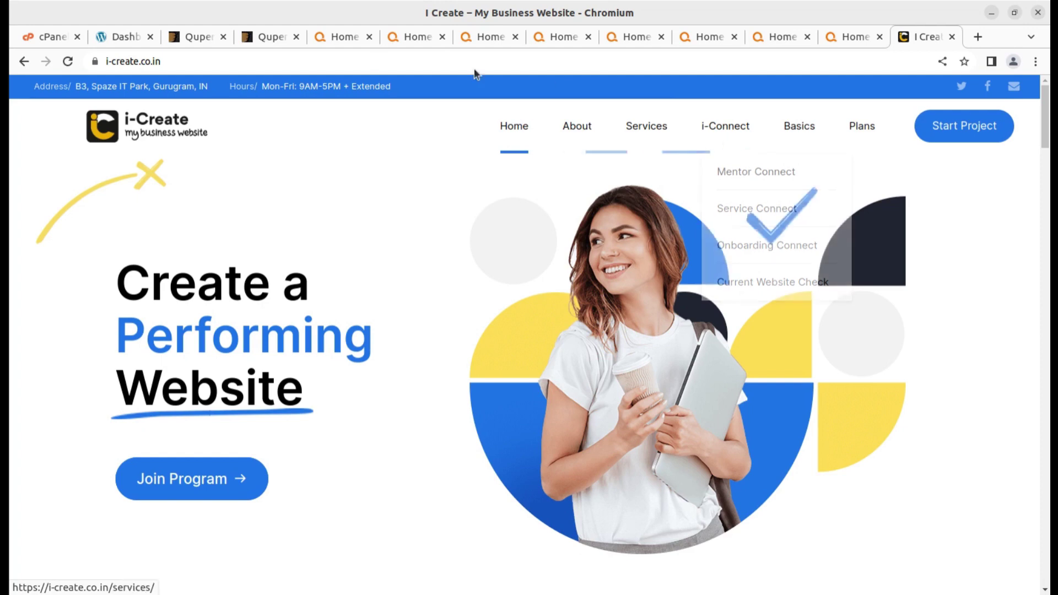
click(190, 37)
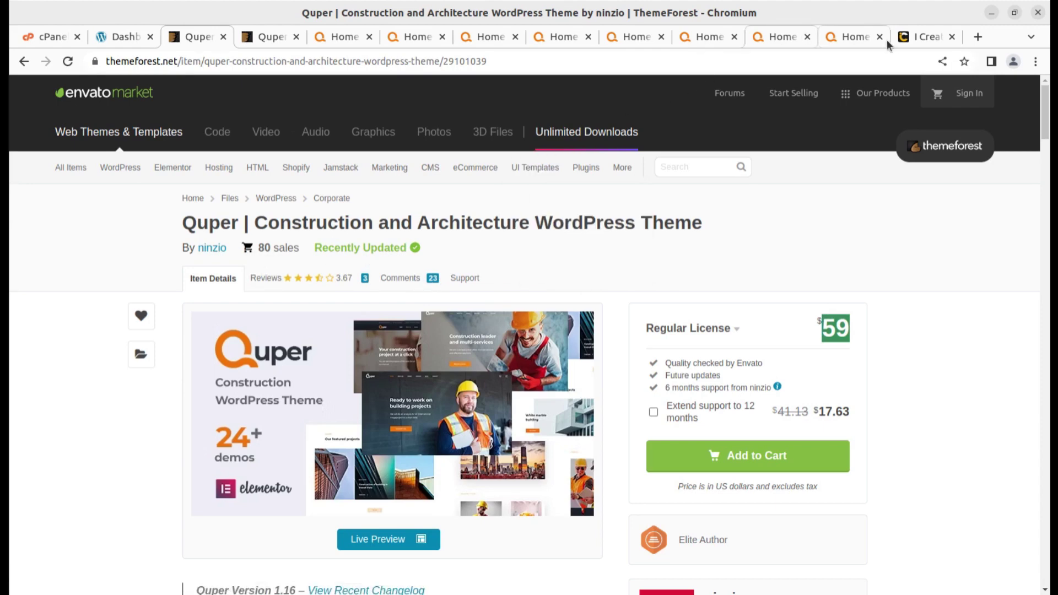
click(911, 42)
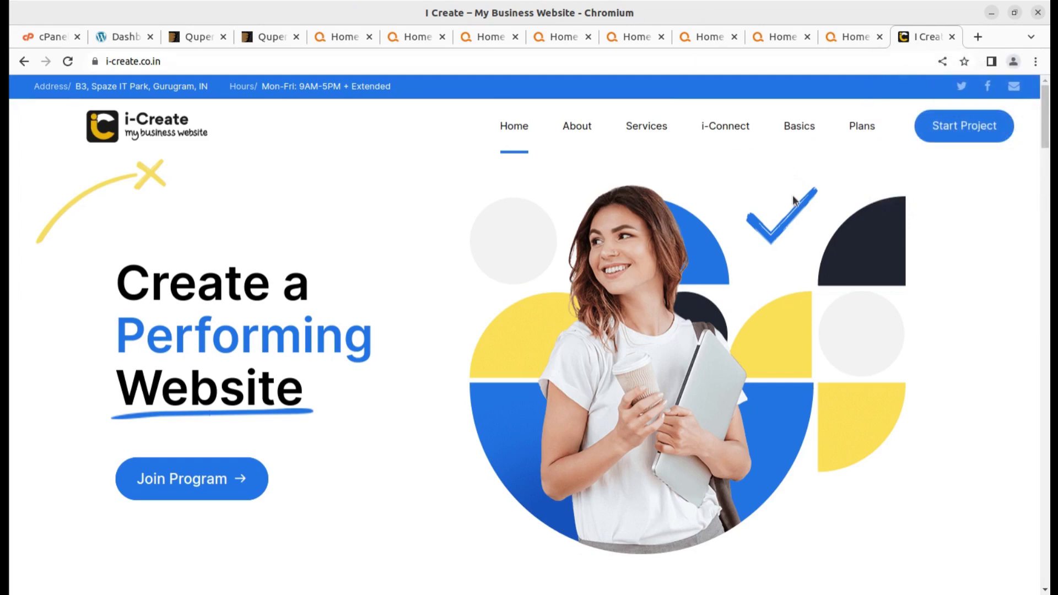
click(194, 42)
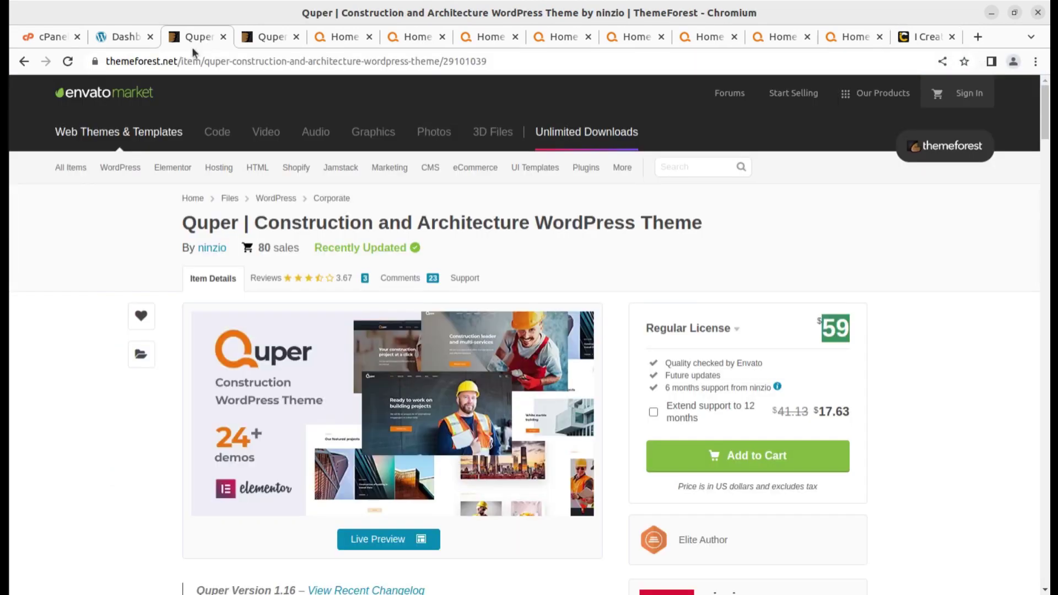
Step: Switch from the WordPress dashboard to the file browser and examine the plugins folder of the quper_v1.1.6 package
click(130, 36)
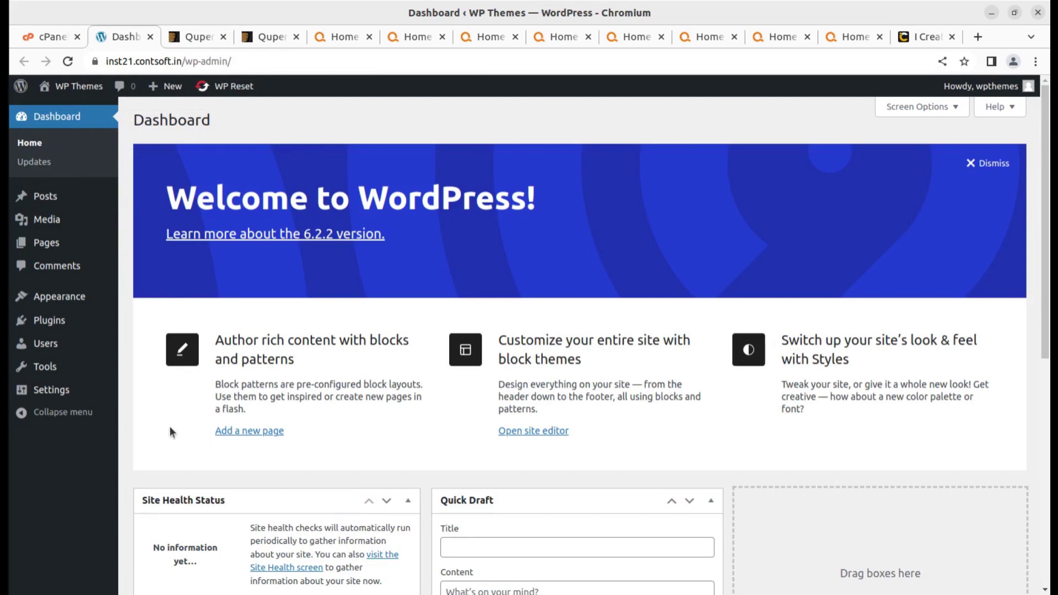
mouse_move(71, 297)
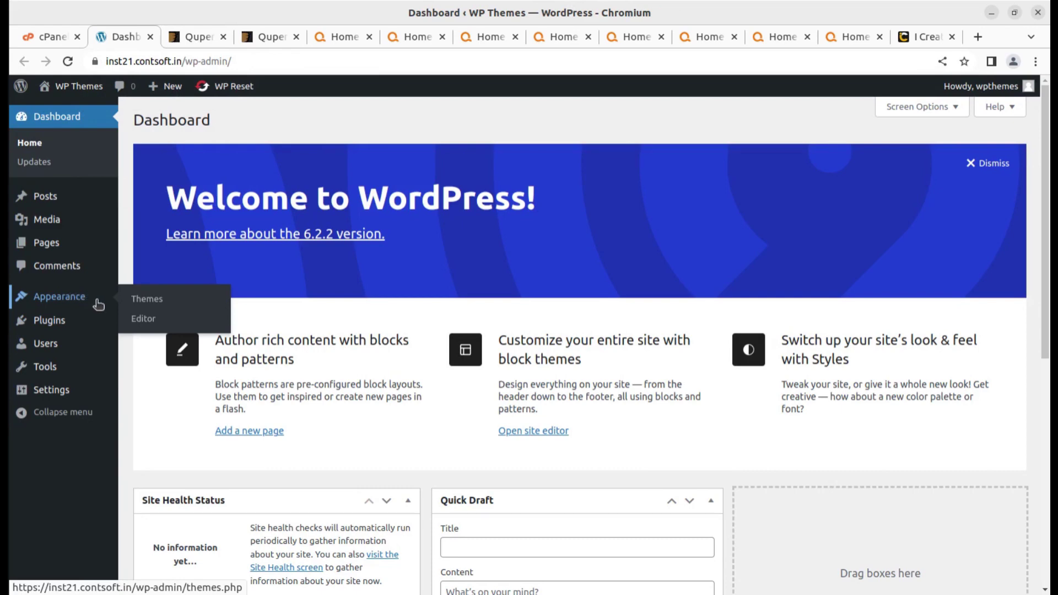
key(alt+Tab)
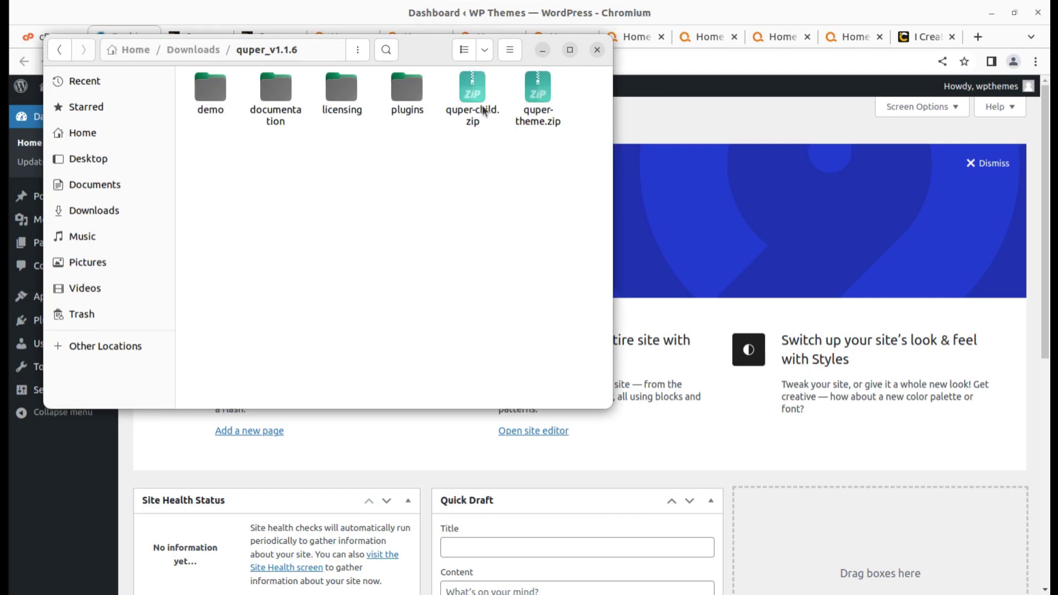
click(518, 109)
click(477, 88)
click(416, 87)
double_click(417, 87)
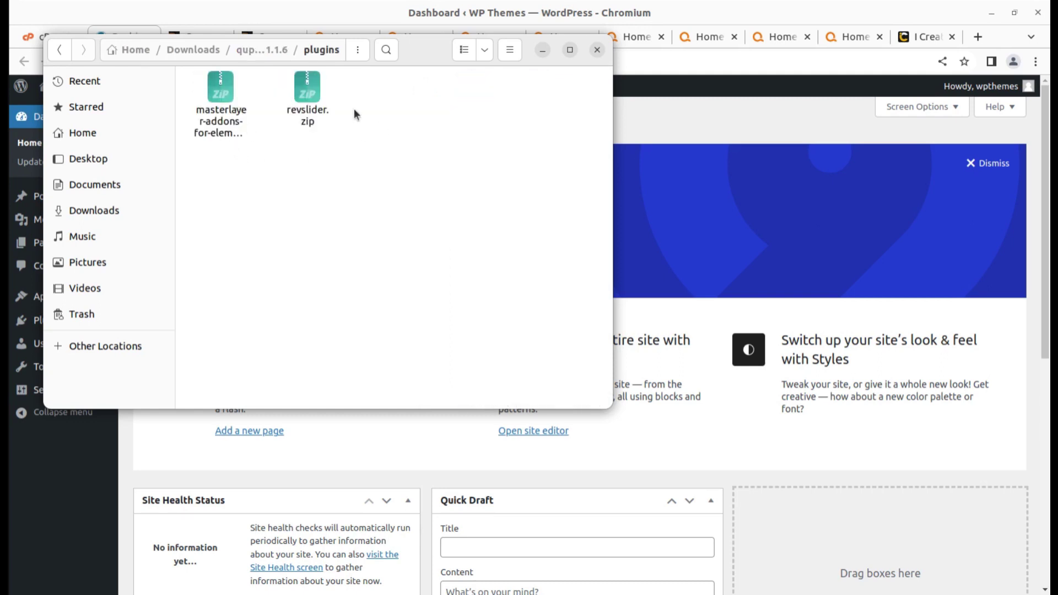
click(255, 49)
Step: Point out the licensing and documentation folders of the quper_v1.1.6 package and examine the contents of its demo folder
click(348, 85)
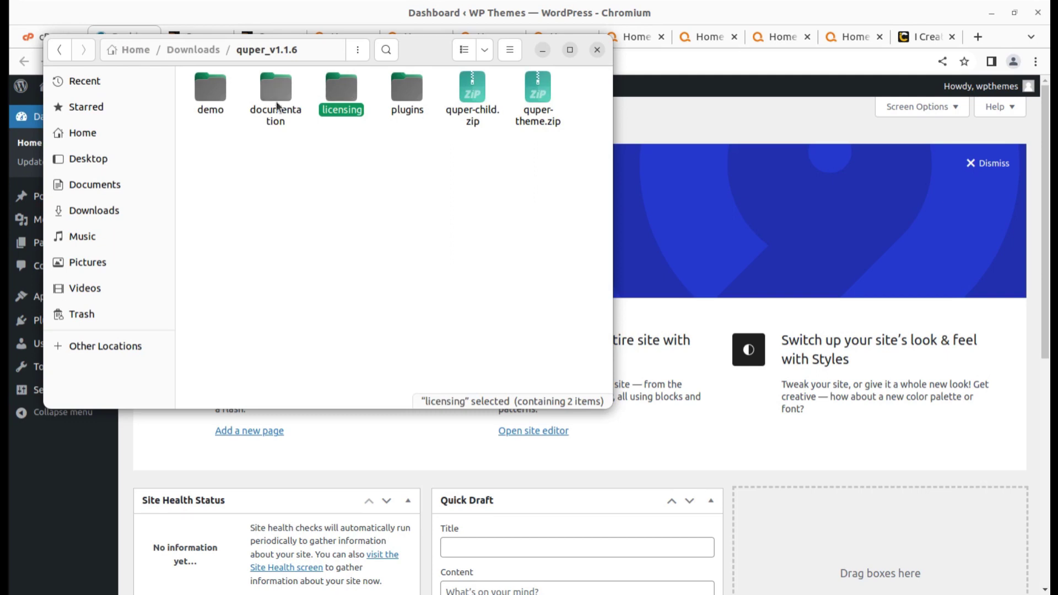
click(274, 90)
double_click(216, 91)
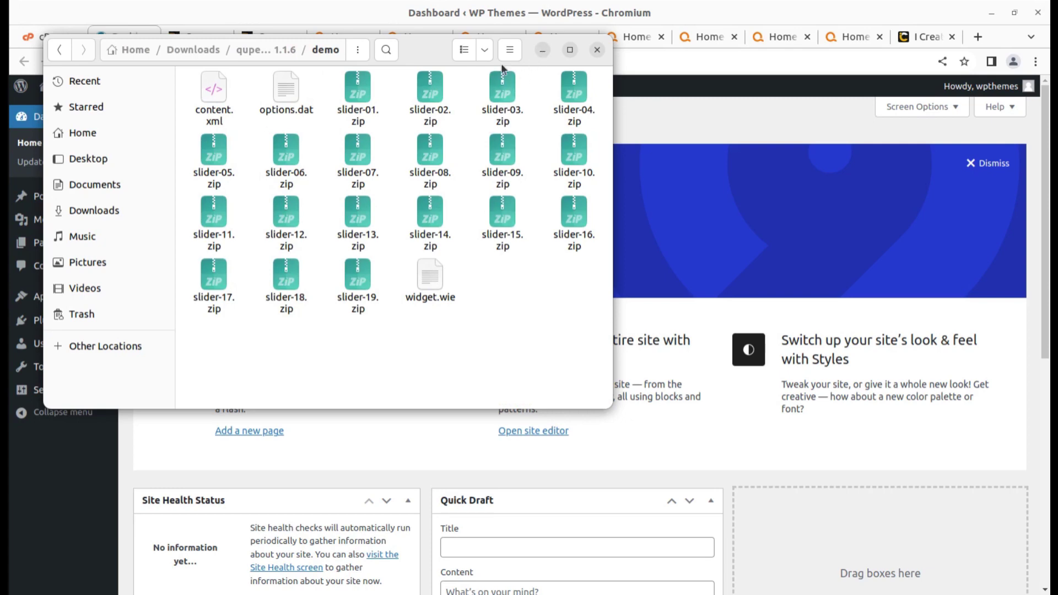
click(264, 51)
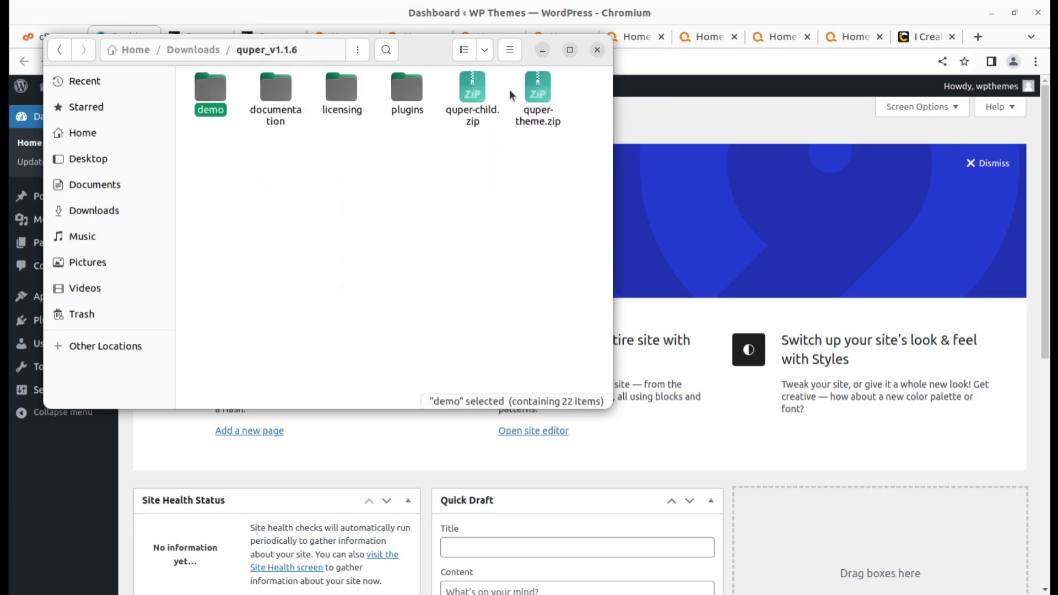
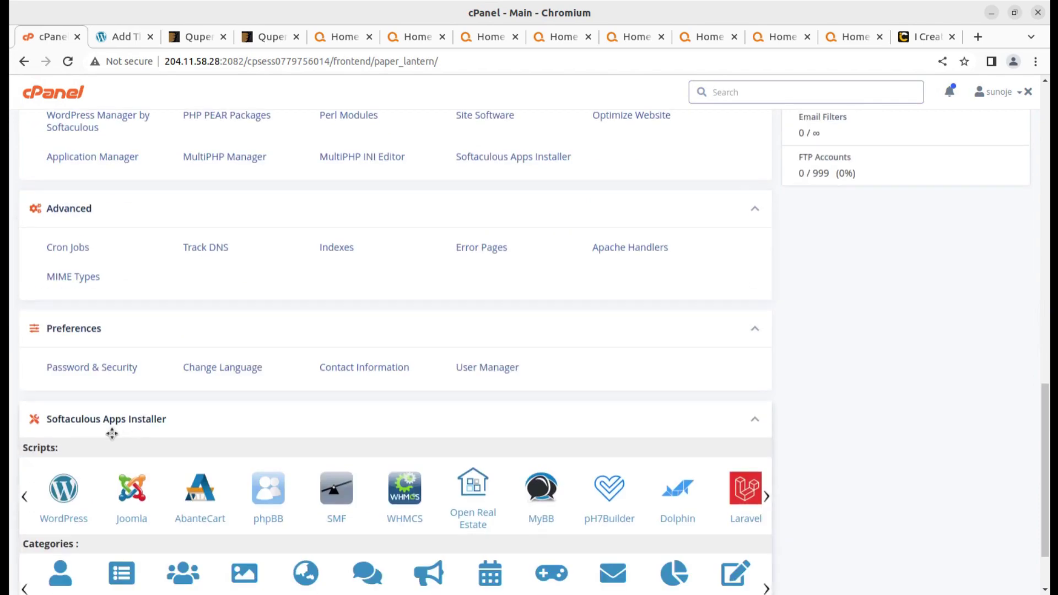
Step: Open the File Manager from cPanel and go to the inst21.contsoft.in/wp-content/themes folder
scroll(111, 432, up, 7)
scroll(87, 413, up, 6)
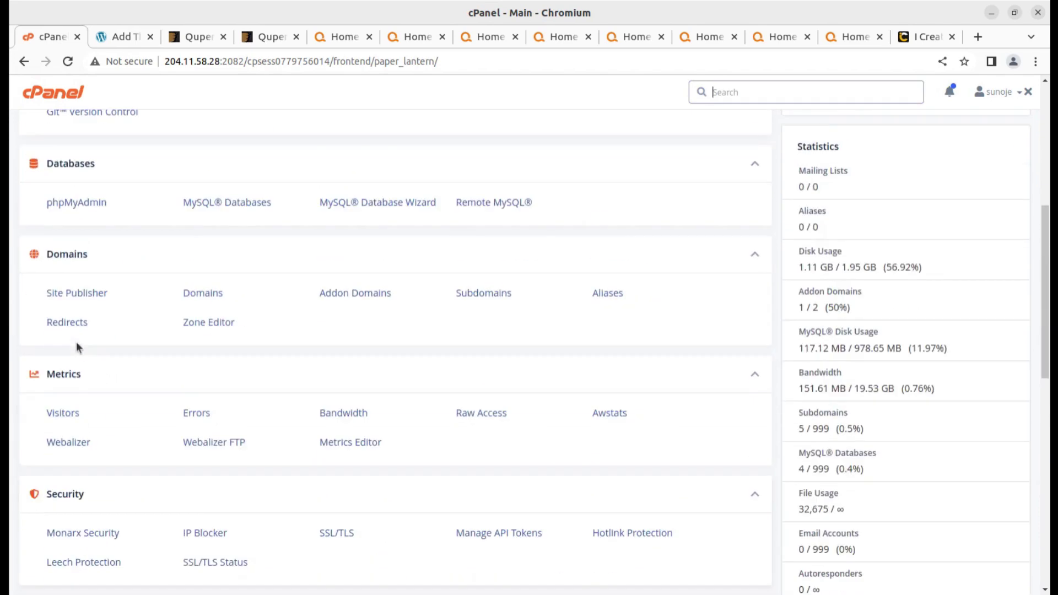
click(66, 253)
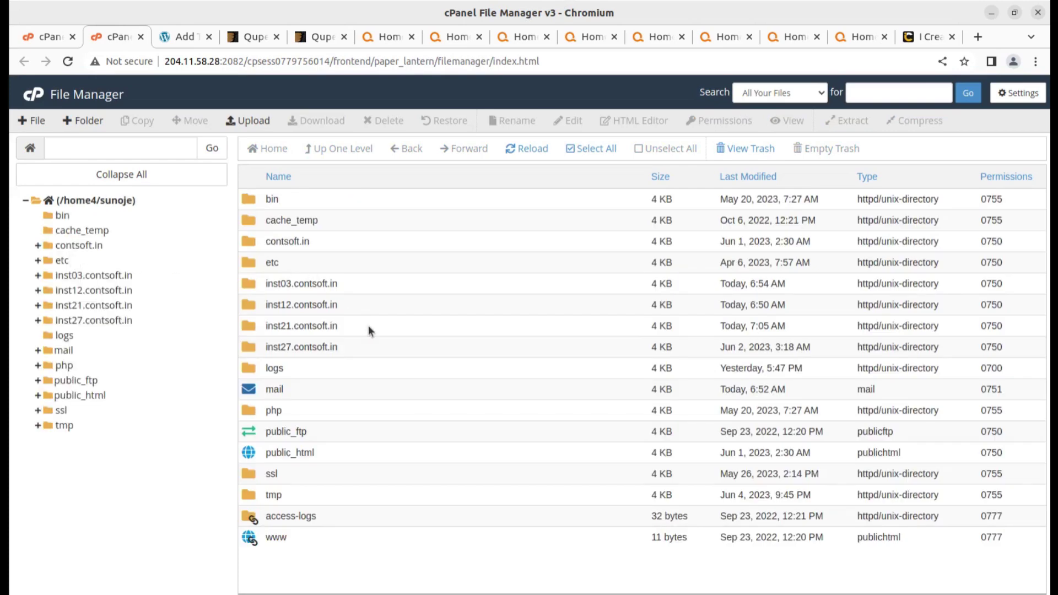
double_click(368, 325)
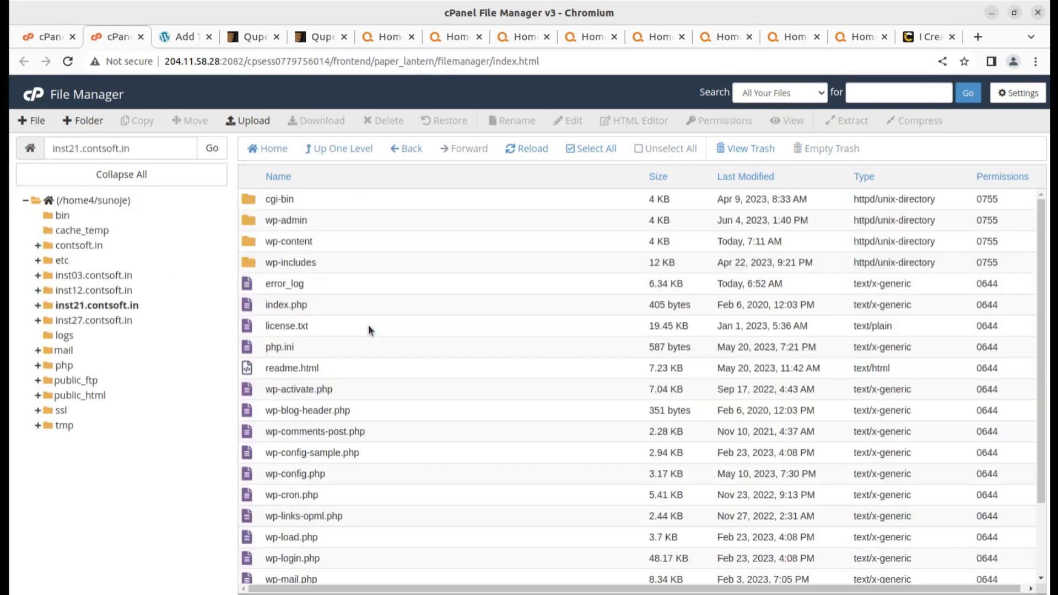
double_click(346, 246)
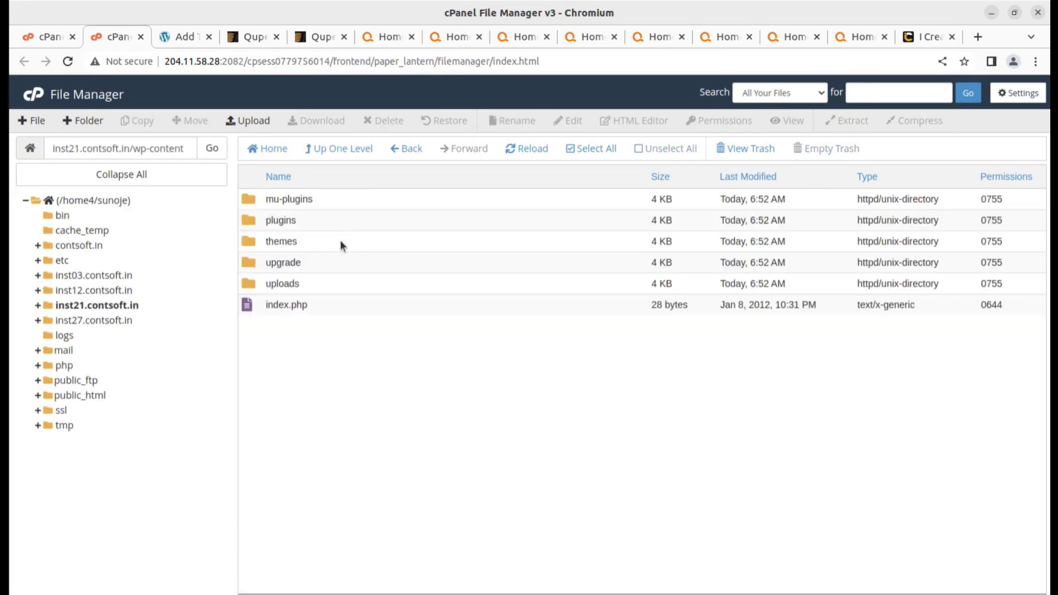
double_click(340, 245)
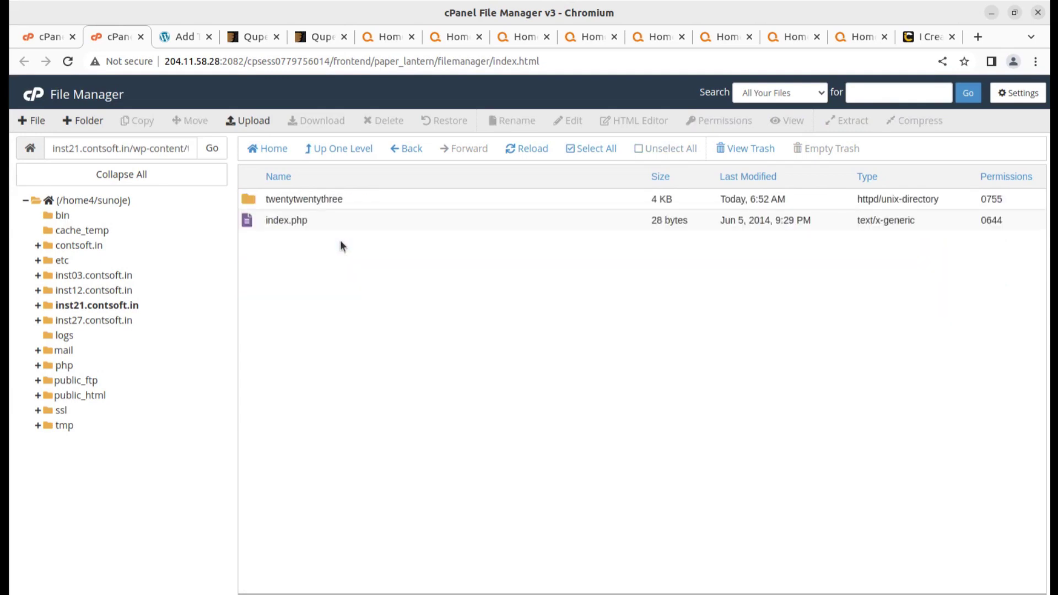
Step: Upload quper-theme.zip from Downloads/quper_v1.1.6 to the site's themes folder and return to that folder
click(241, 121)
click(525, 314)
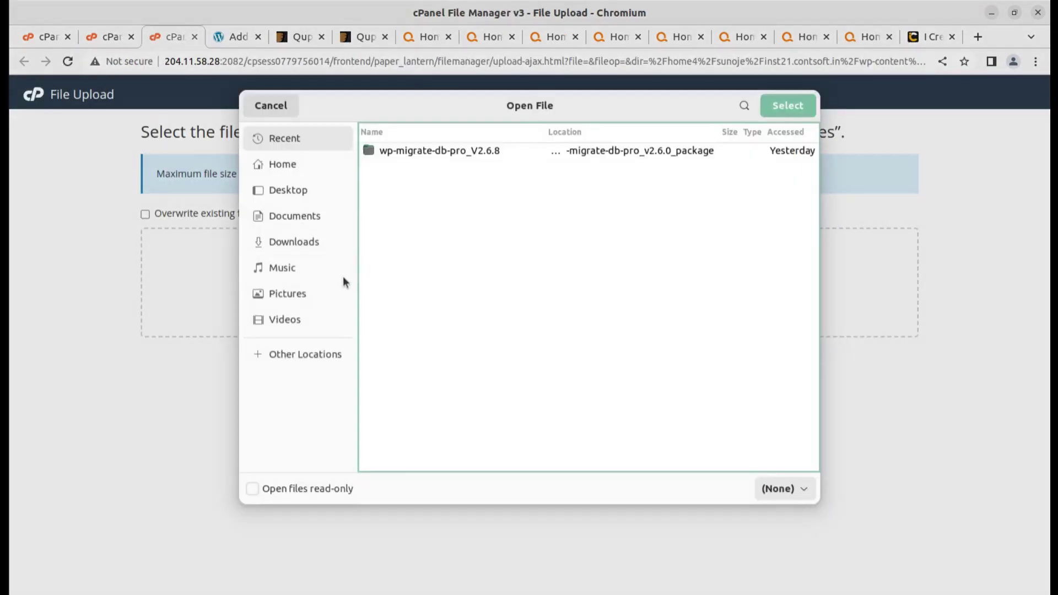
click(318, 243)
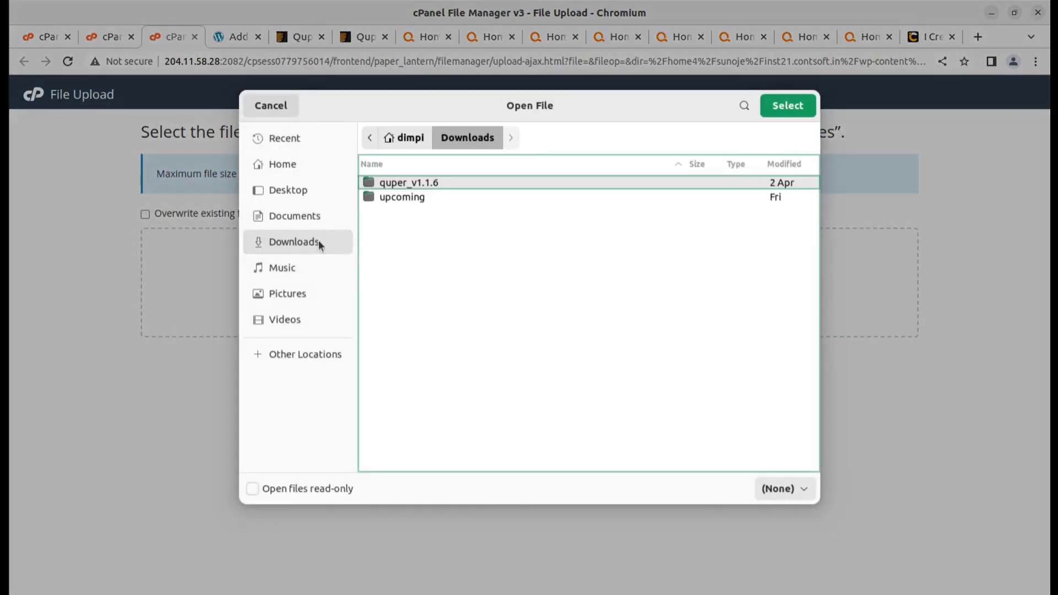
double_click(447, 182)
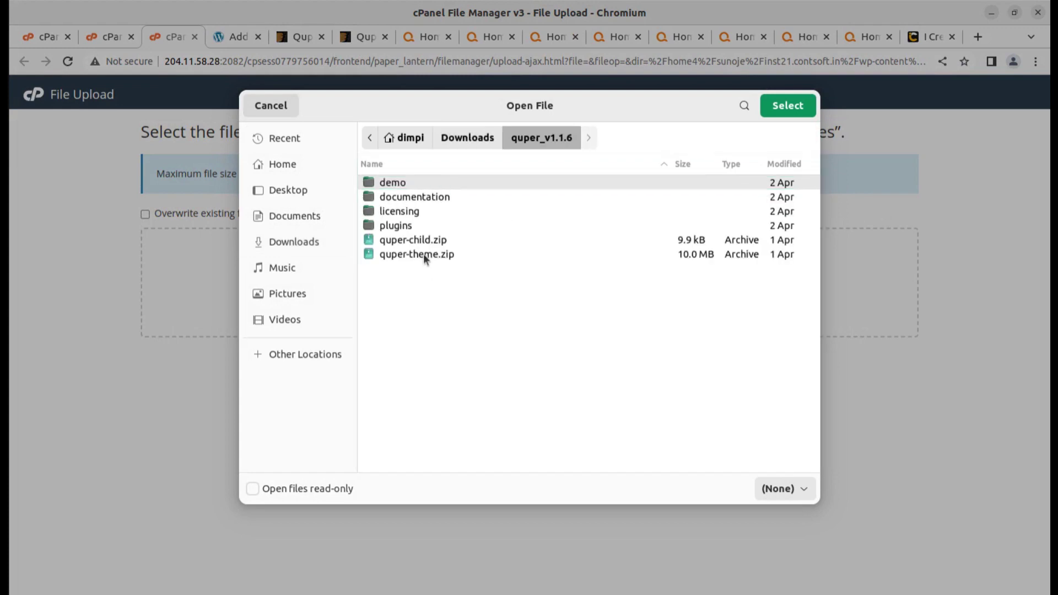
click(423, 253)
click(769, 108)
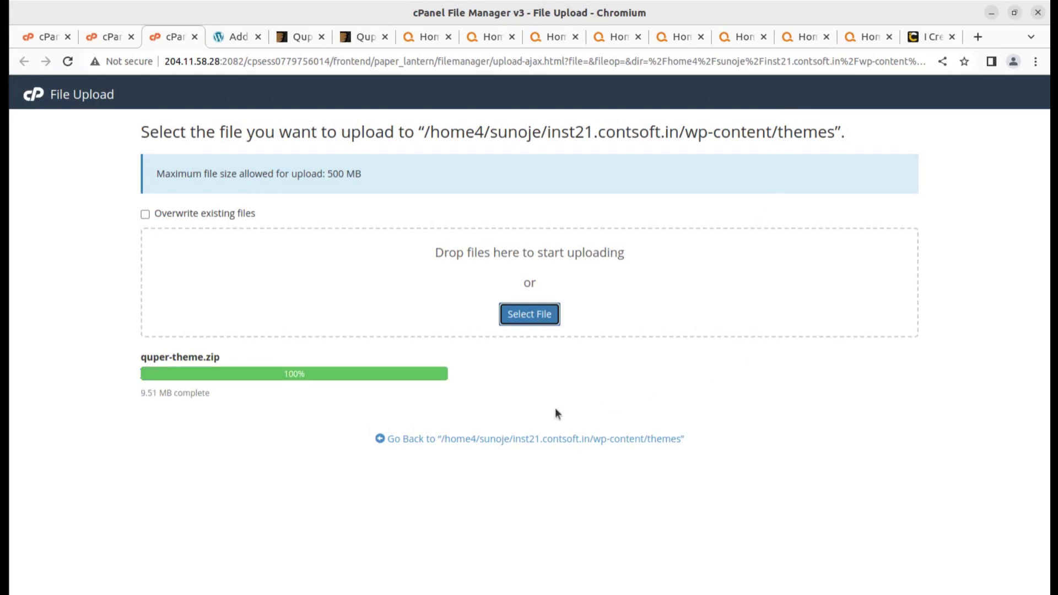
click(515, 441)
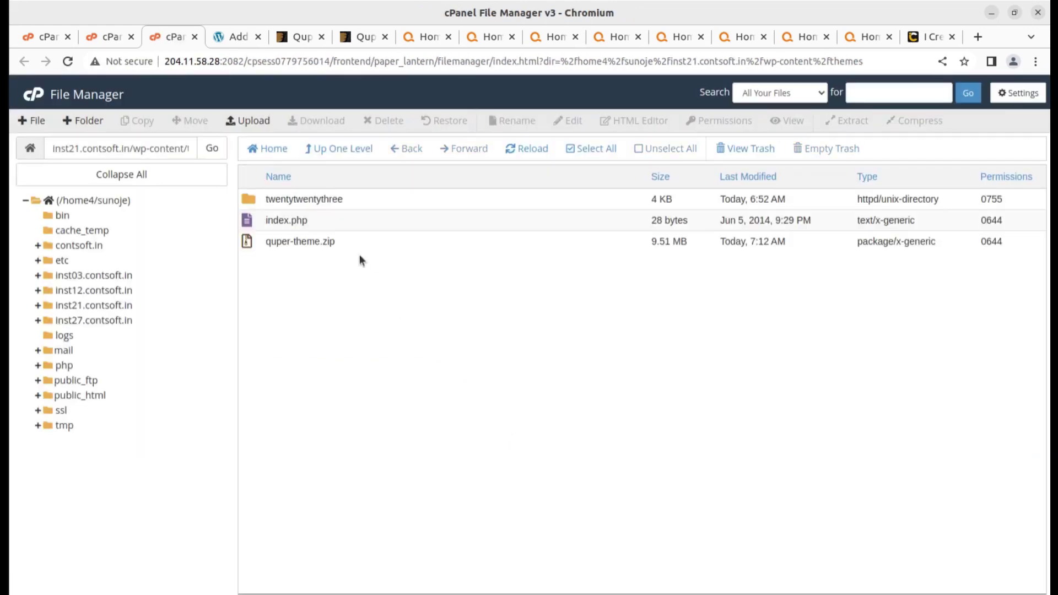
Step: Extract quper-theme.zip in the themes folder and reload the file listing
right_click(357, 245)
click(390, 376)
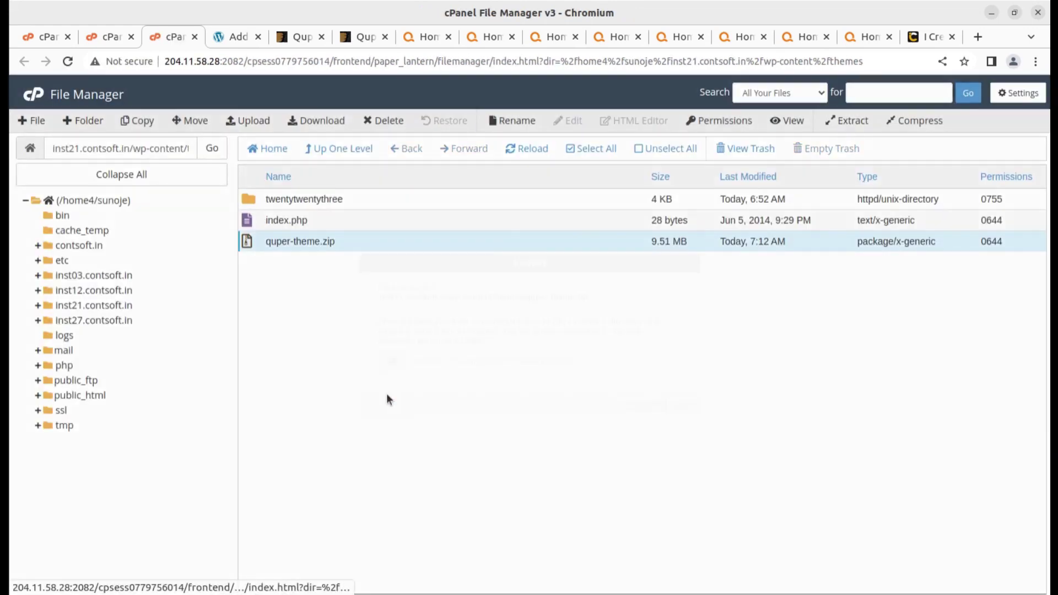
click(646, 406)
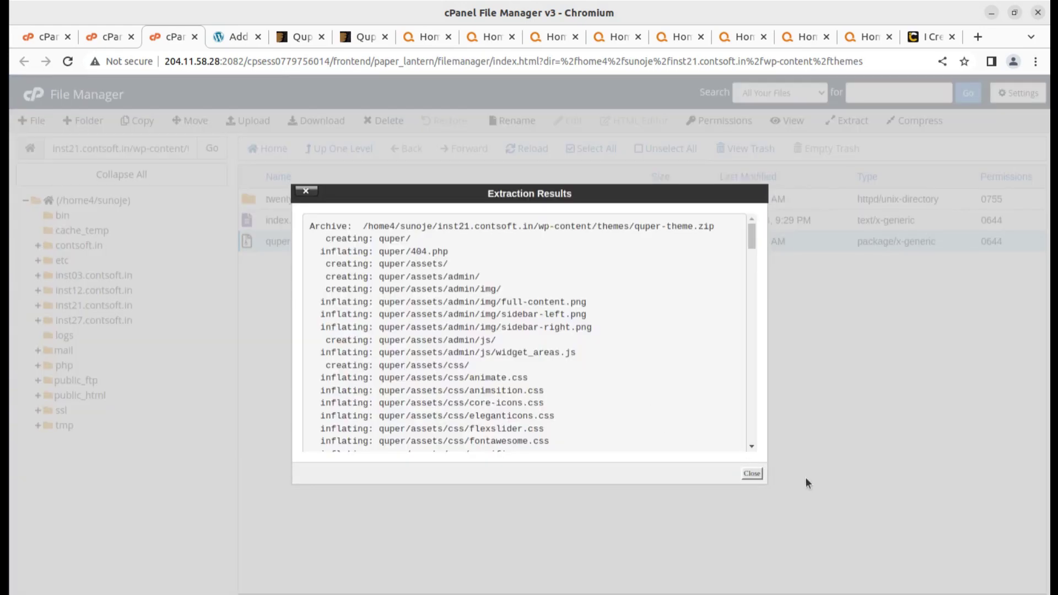
click(753, 475)
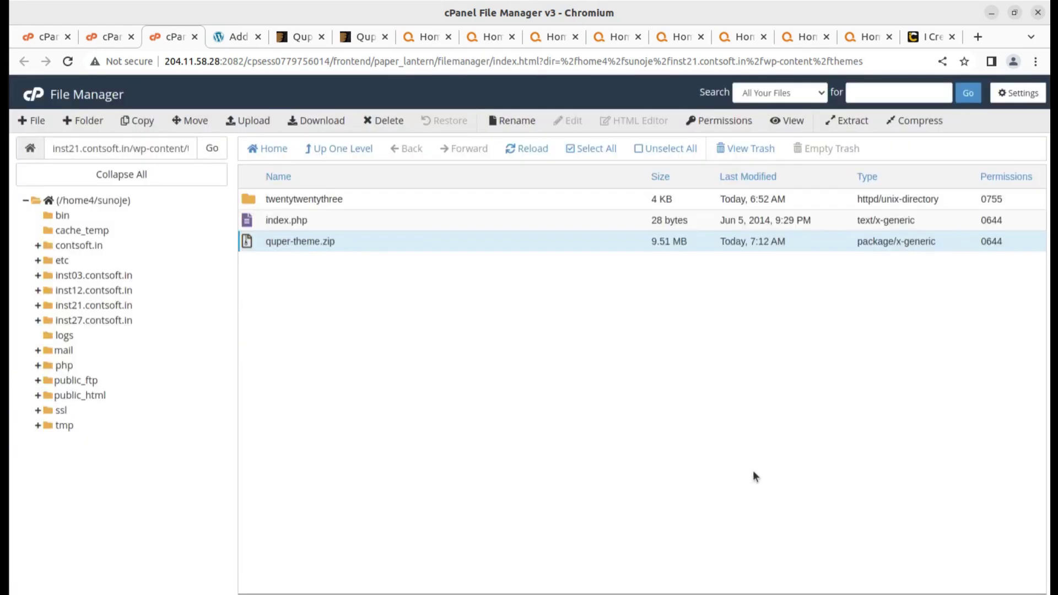
click(528, 148)
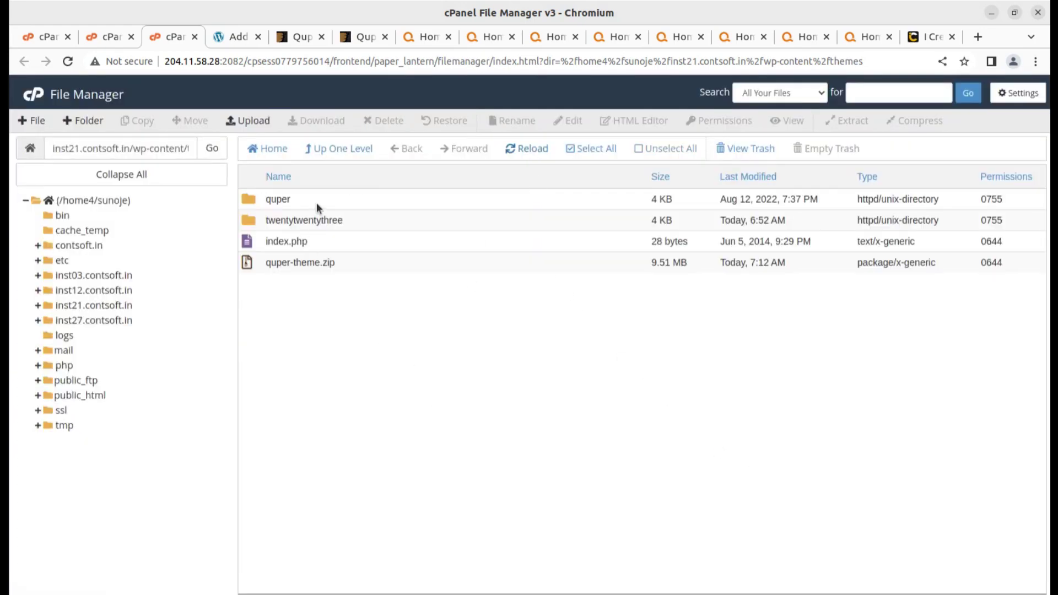
Step: Check the files inside the extracted quper folder and return to the themes folder
double_click(315, 202)
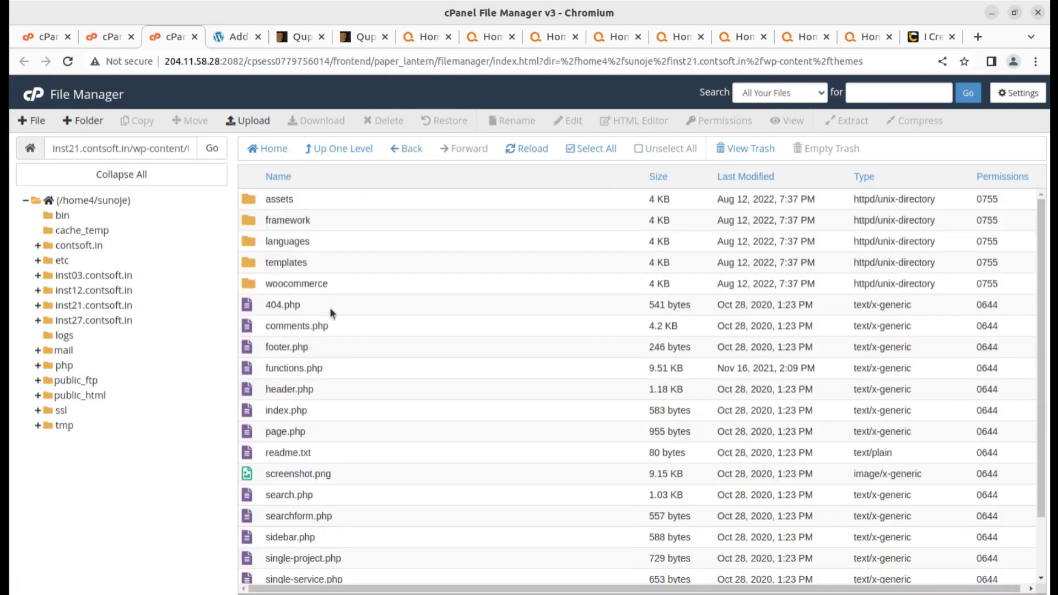
scroll(395, 276, down, 2)
scroll(395, 276, up, 2)
click(360, 154)
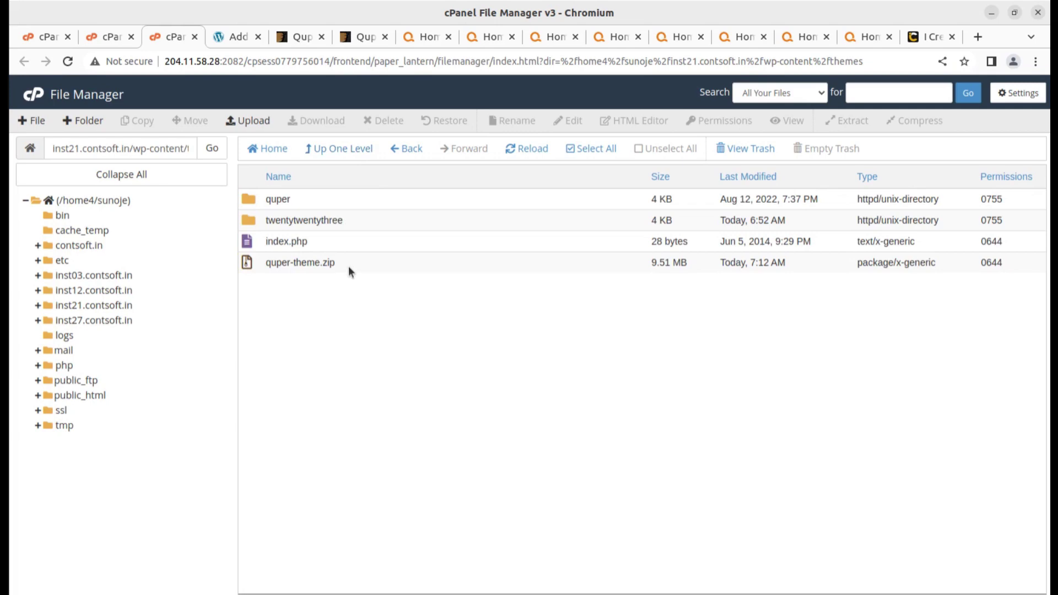
Step: Permanently delete quper-theme.zip from the themes folder, skipping the trash
click(348, 263)
click(383, 121)
click(388, 339)
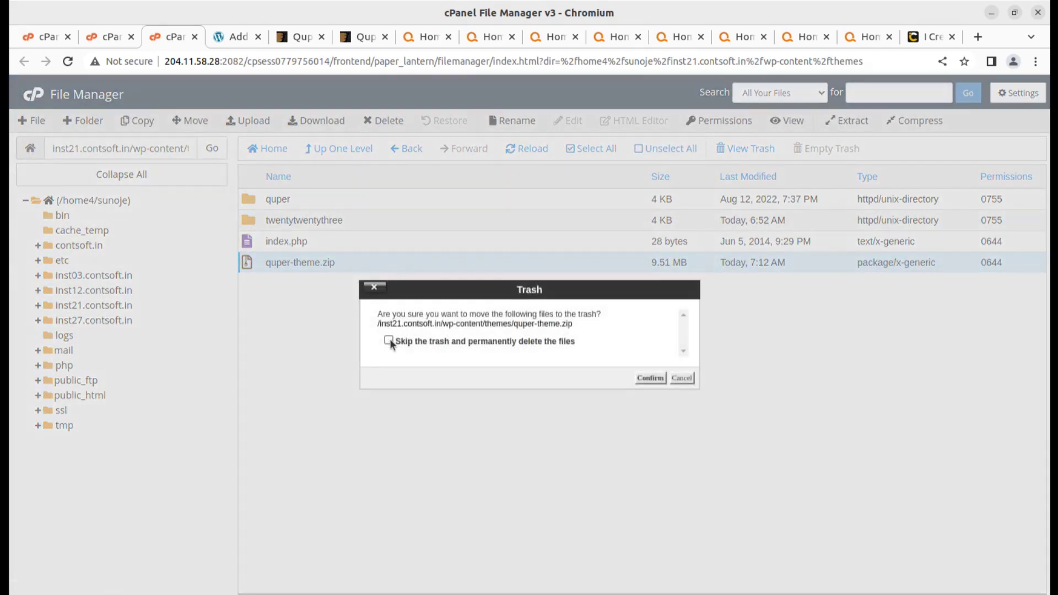
click(650, 378)
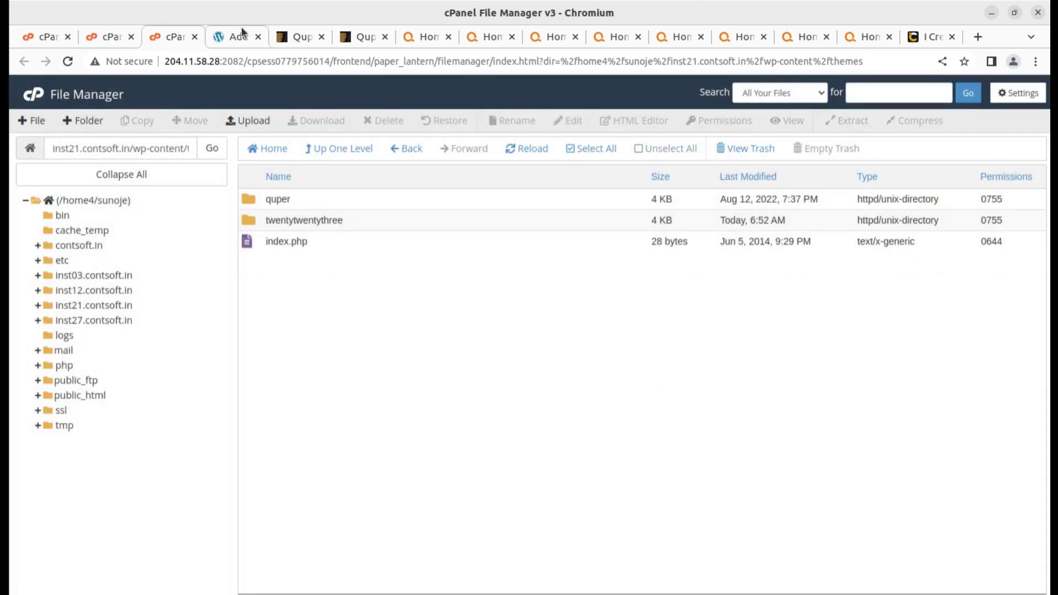
Step: Close the cPanel File Manager tab and open the installed themes list in the WordPress admin
click(243, 32)
click(131, 36)
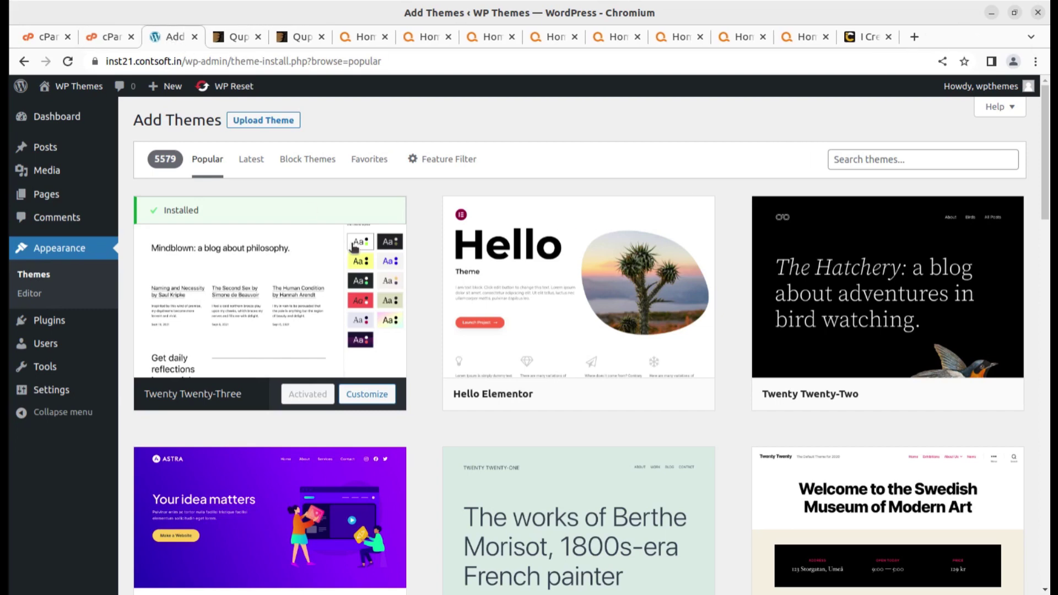
click(34, 278)
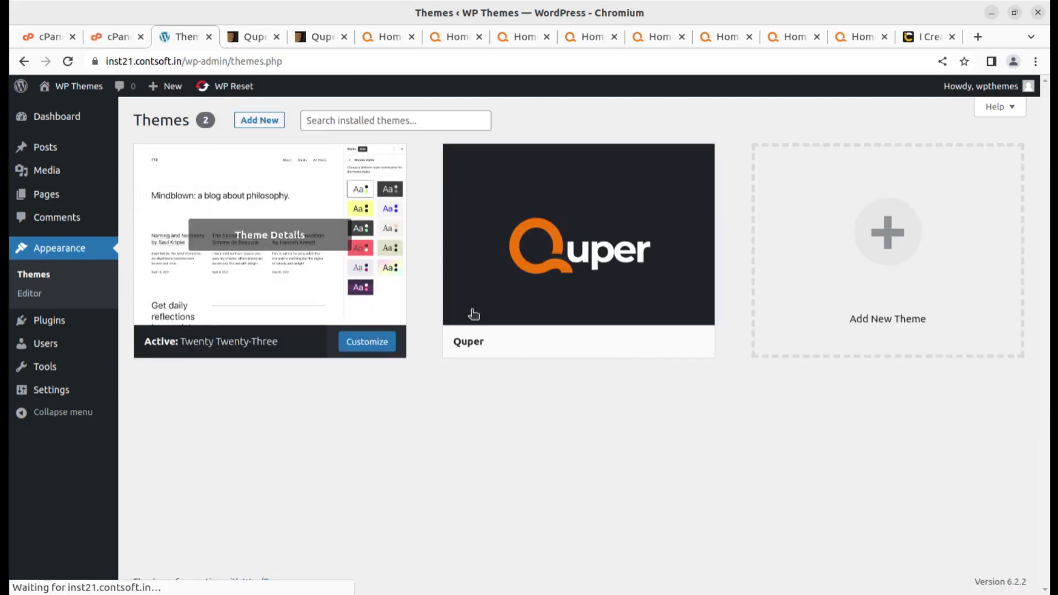
Step: Open the Quper theme's details, check its name and version, and activate the theme
mouse_move(594, 259)
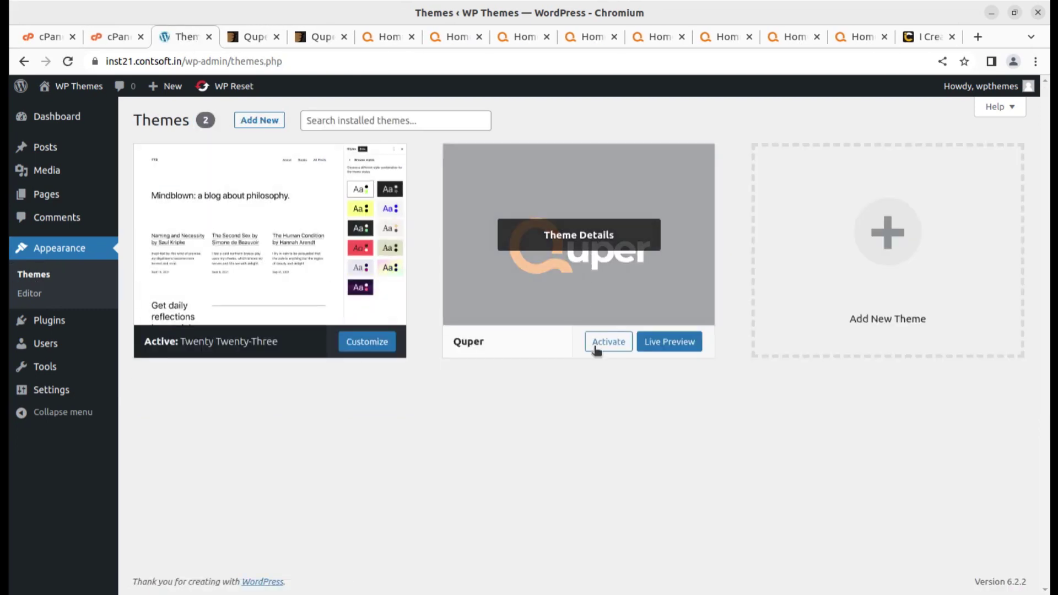
click(583, 242)
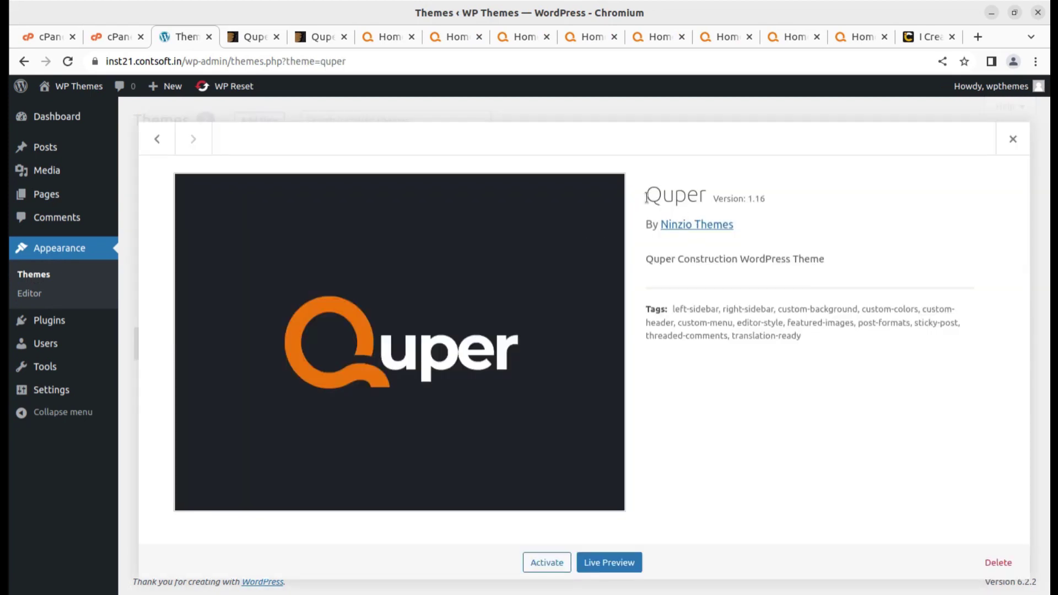
drag(646, 197, 787, 205)
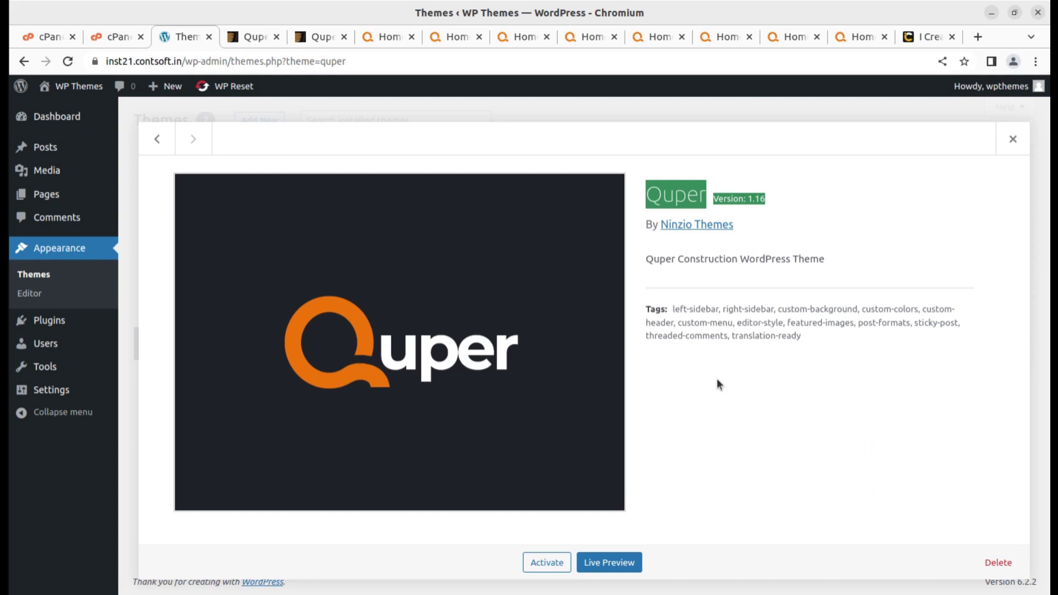
click(770, 437)
click(554, 562)
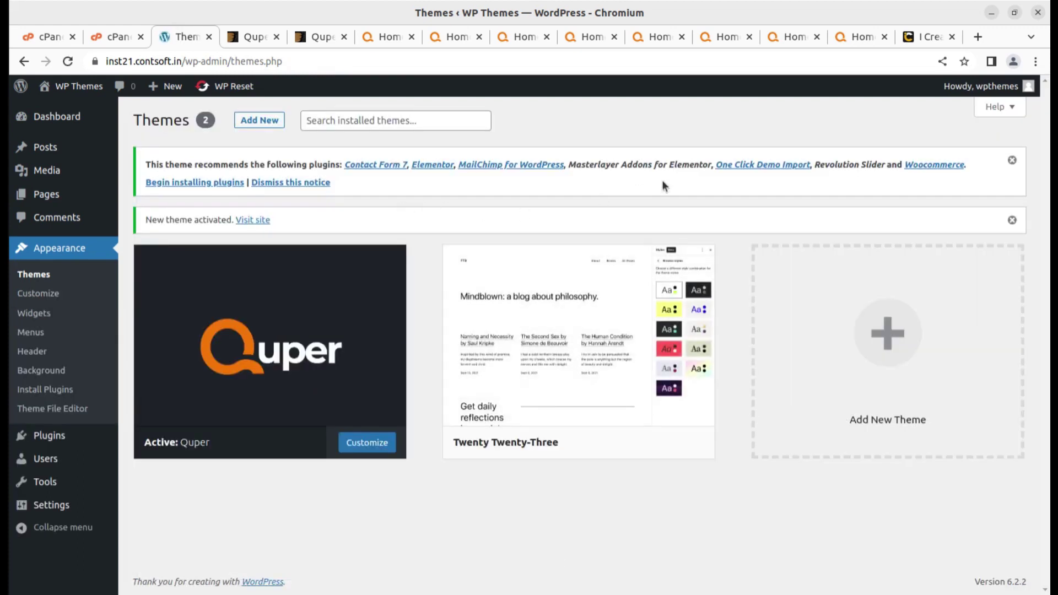
Step: Review the plugins recommended by the Quper theme, bulk-install all of them and check the installation results
click(209, 183)
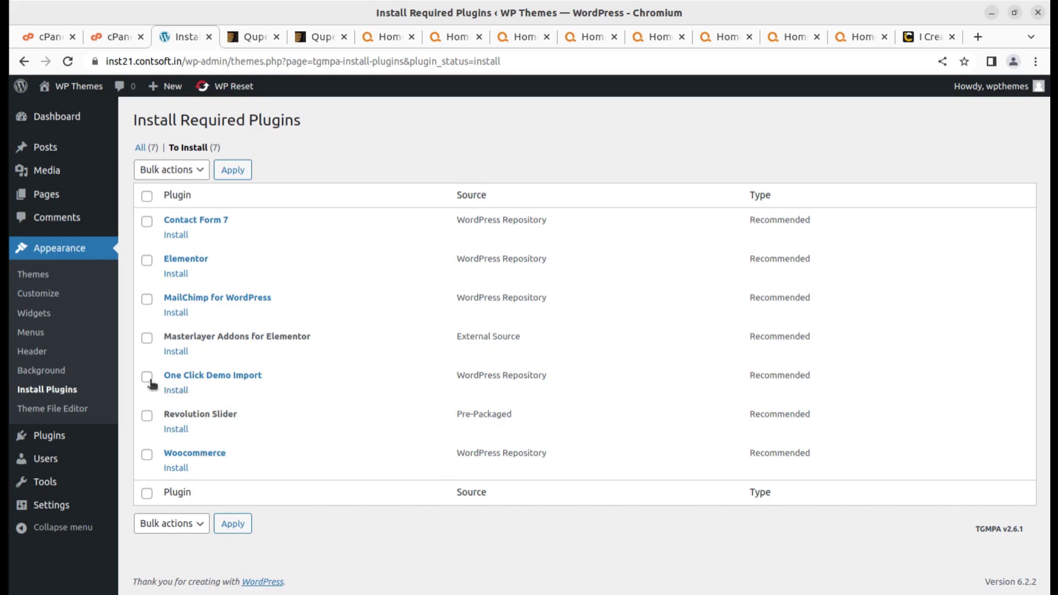
drag(264, 378, 150, 382)
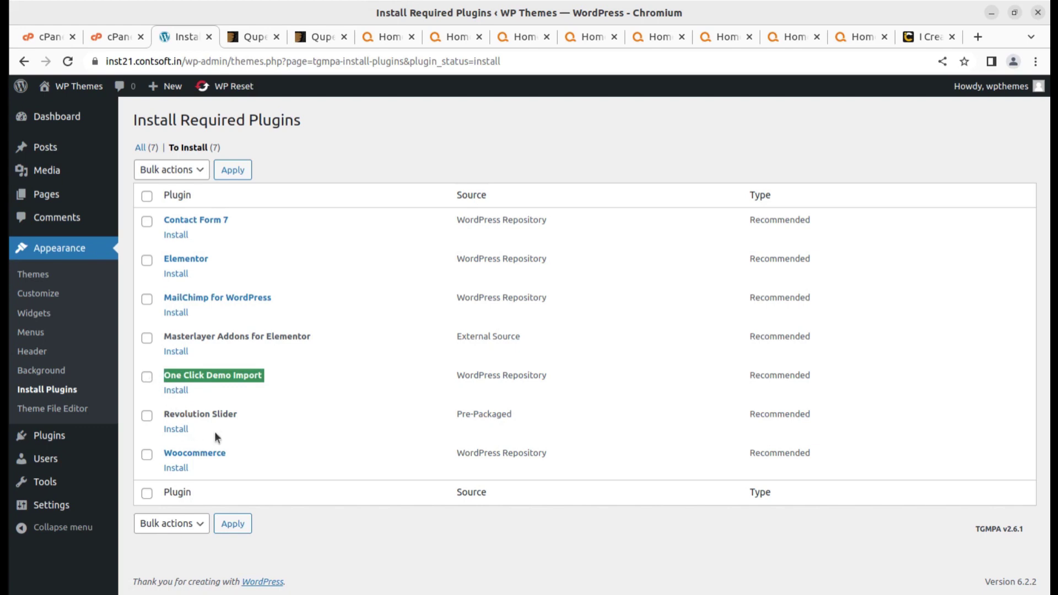
drag(254, 419, 166, 417)
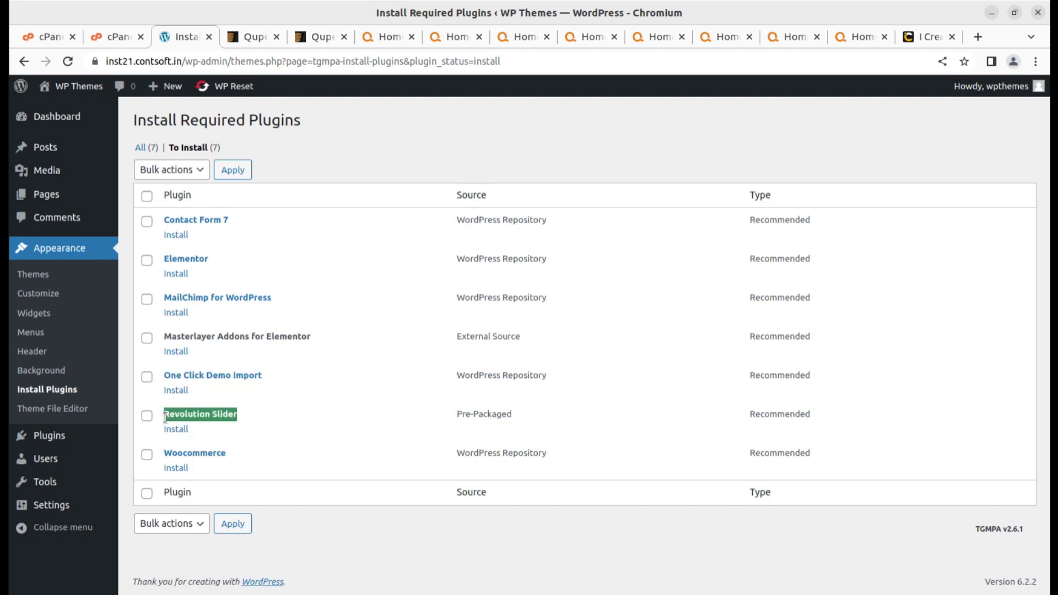
drag(331, 339, 163, 337)
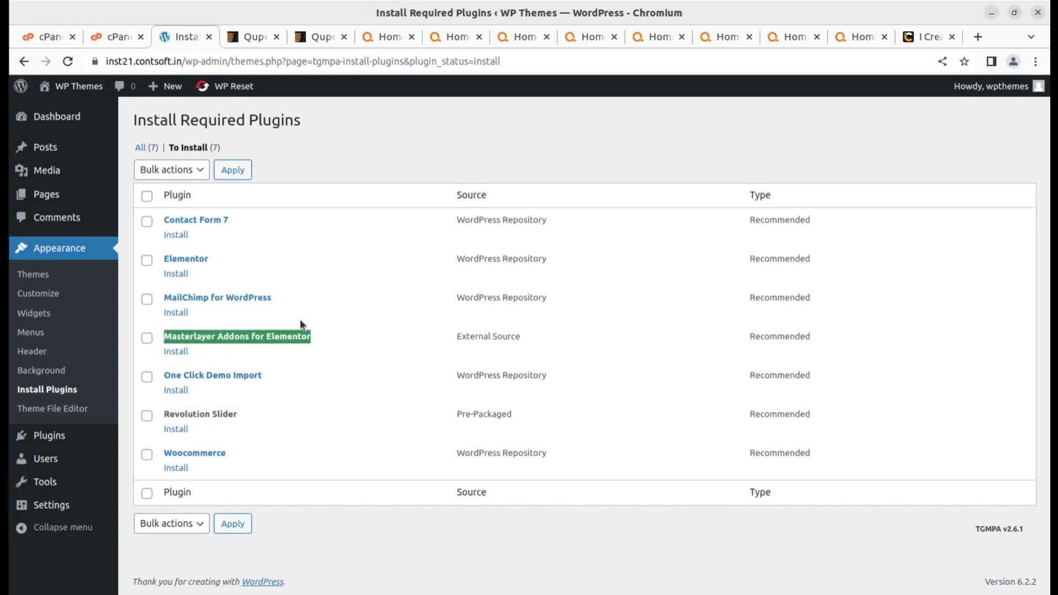
click(226, 460)
drag(165, 467, 165, 447)
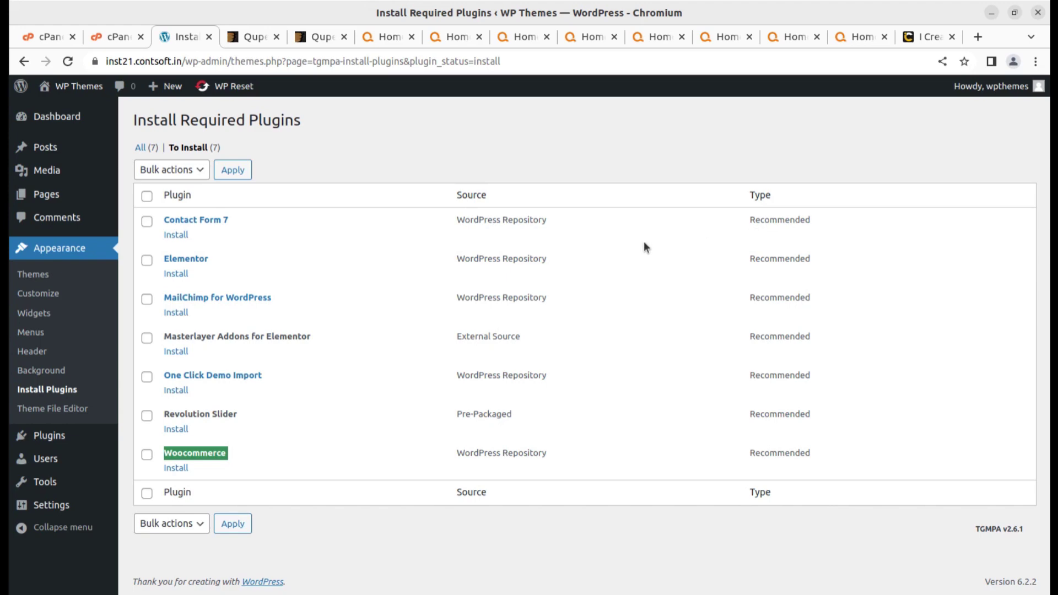
click(147, 196)
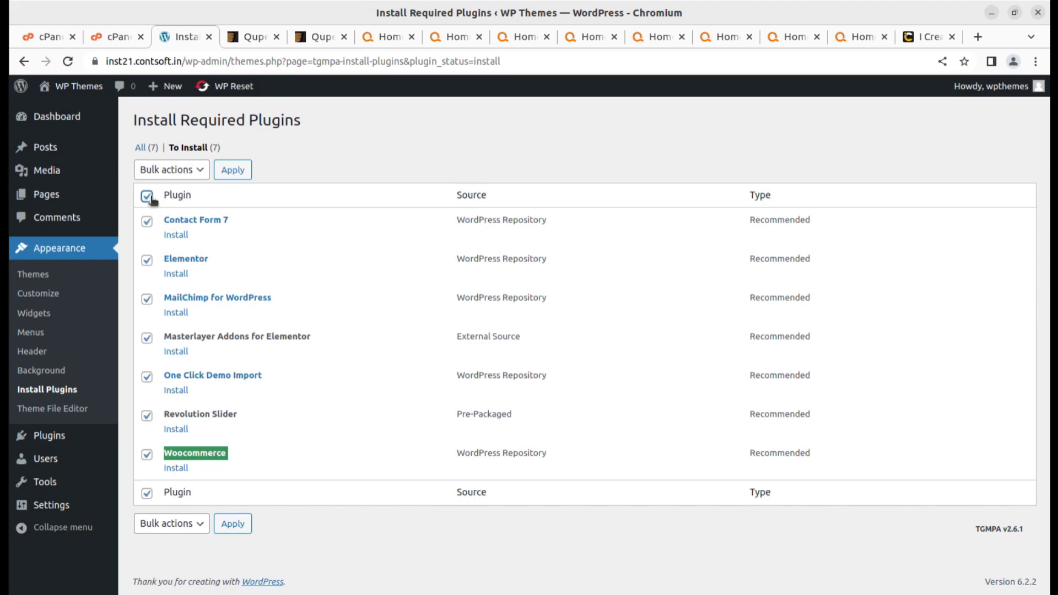
click(183, 173)
click(183, 200)
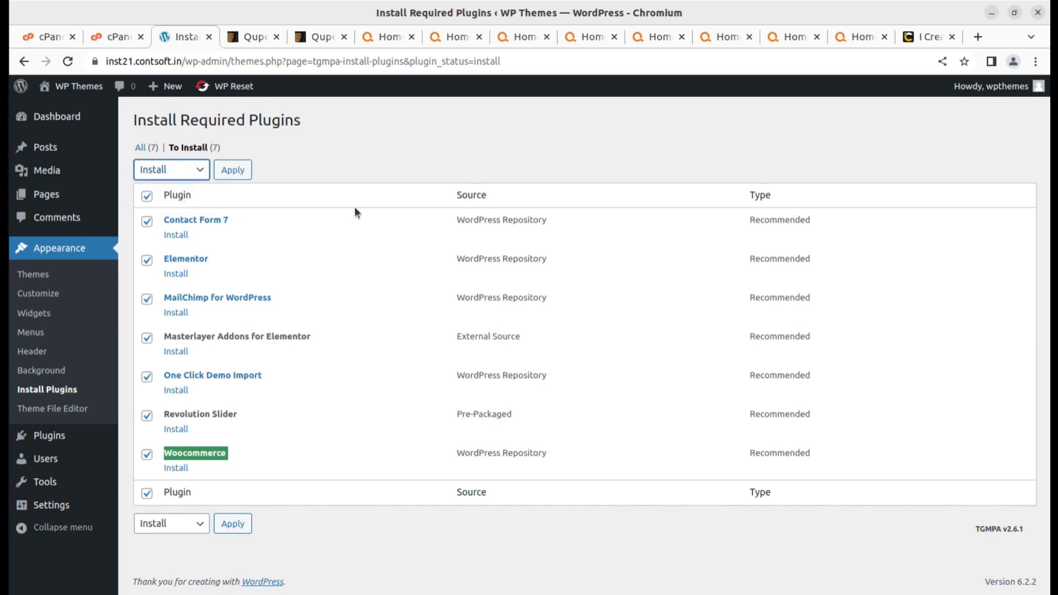
click(242, 175)
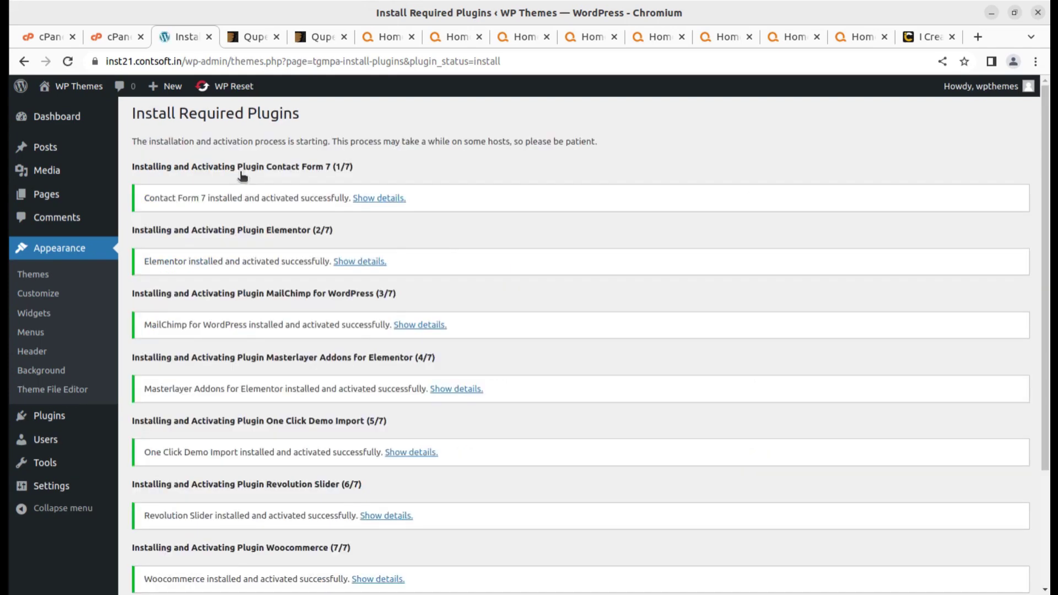
scroll(323, 213, down, 3)
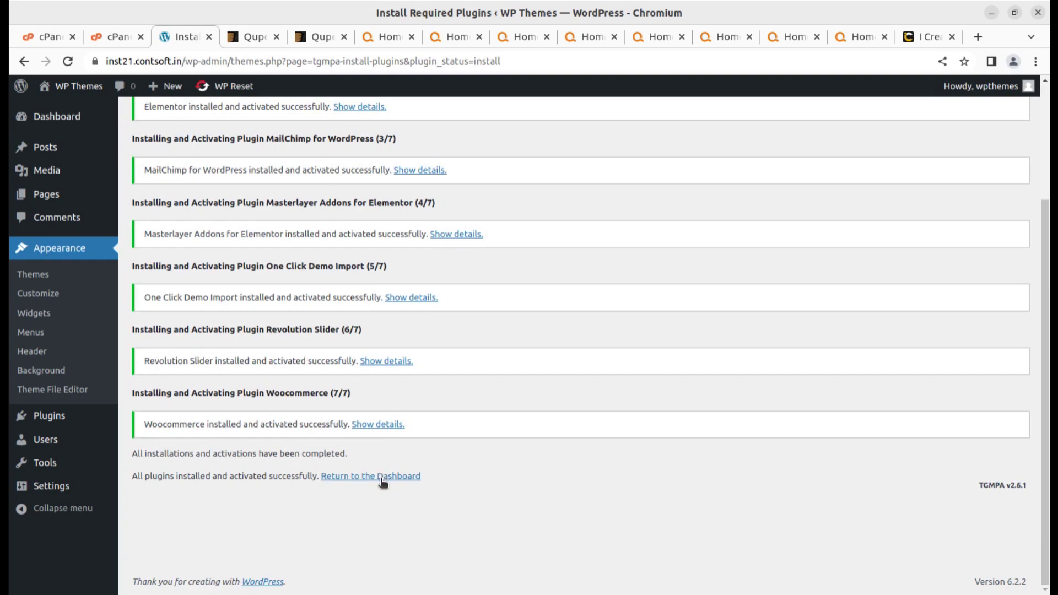
scroll(374, 449, up, 3)
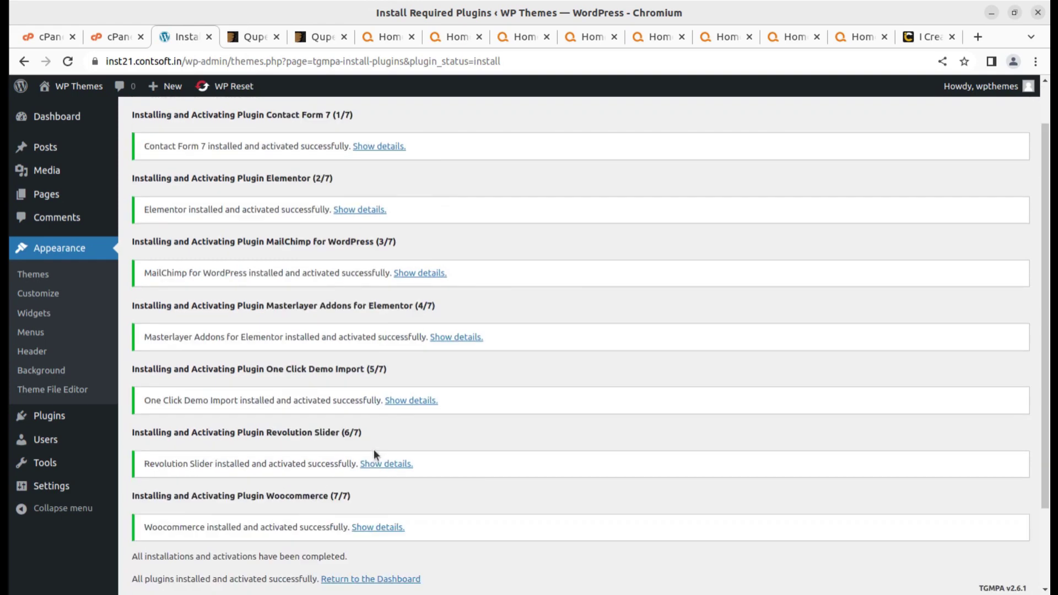
Step: Go to the WordPress dashboard, dismissing the Elementor onboarding, and open the live site in a new browser tab
click(54, 121)
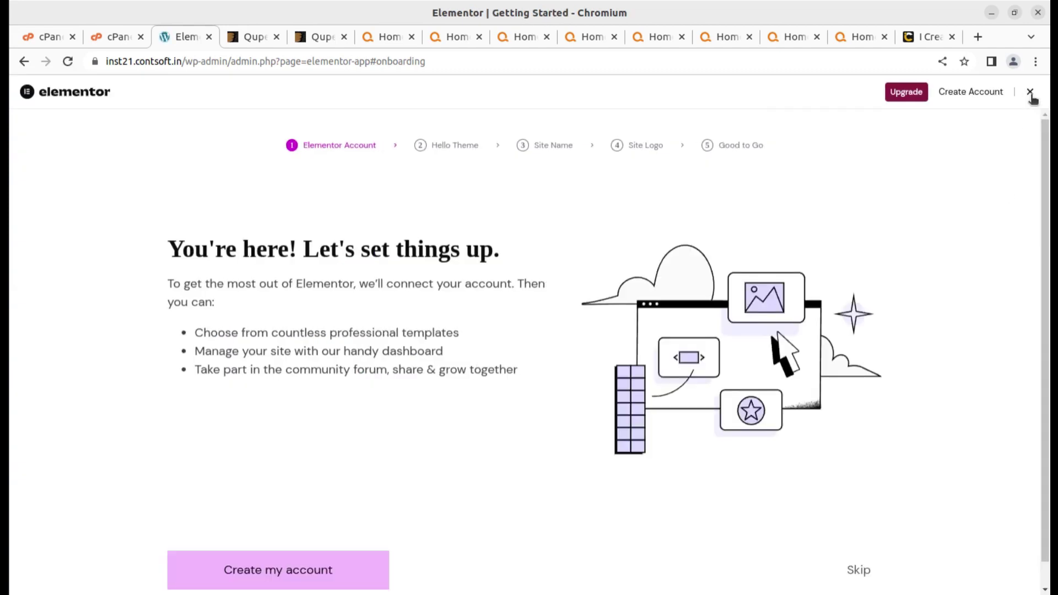
click(1030, 92)
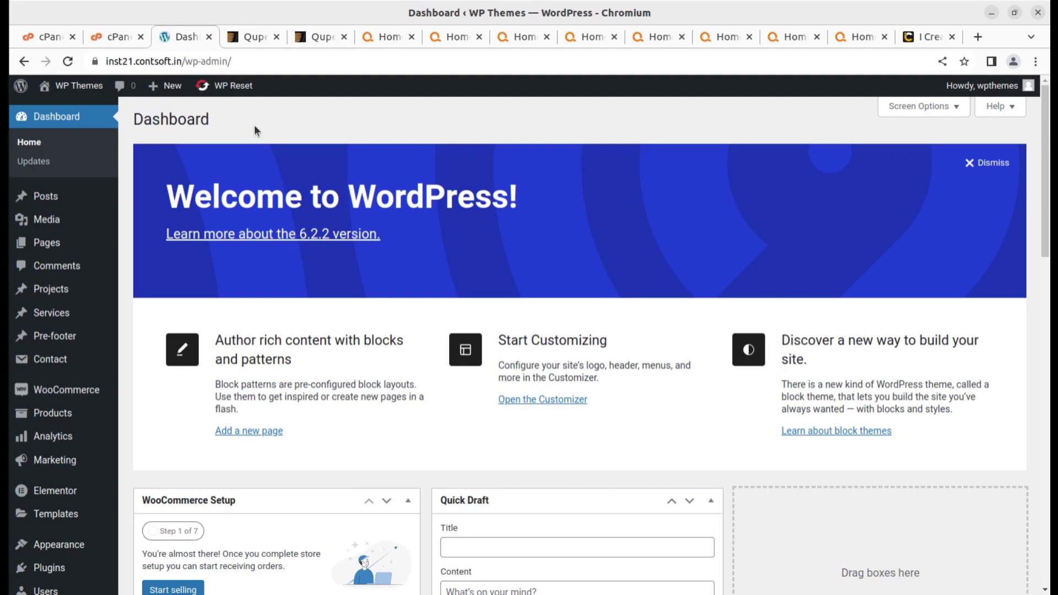
mouse_move(80, 87)
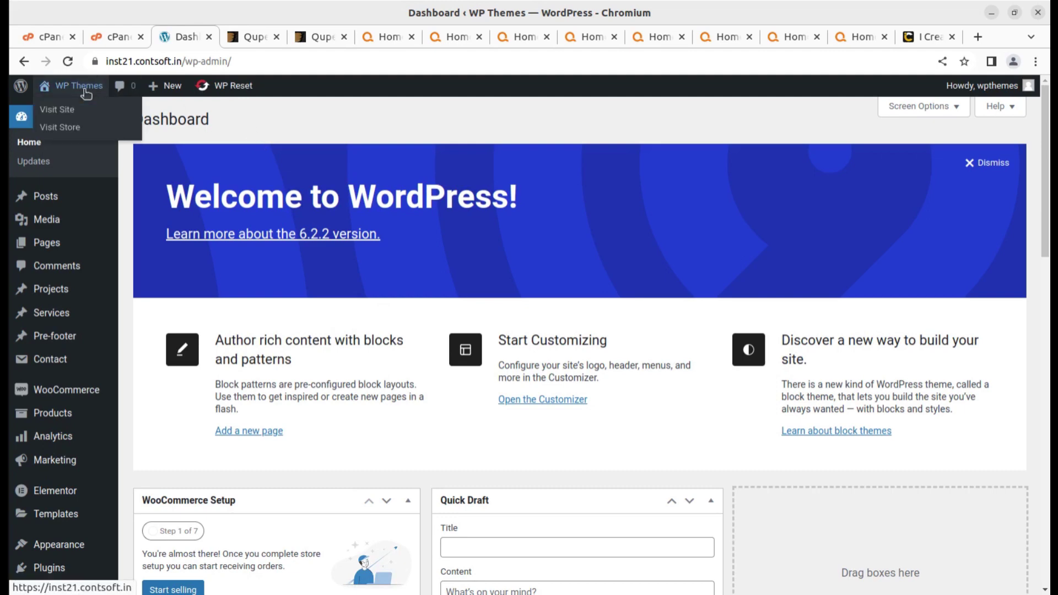
middle_click(68, 111)
click(234, 34)
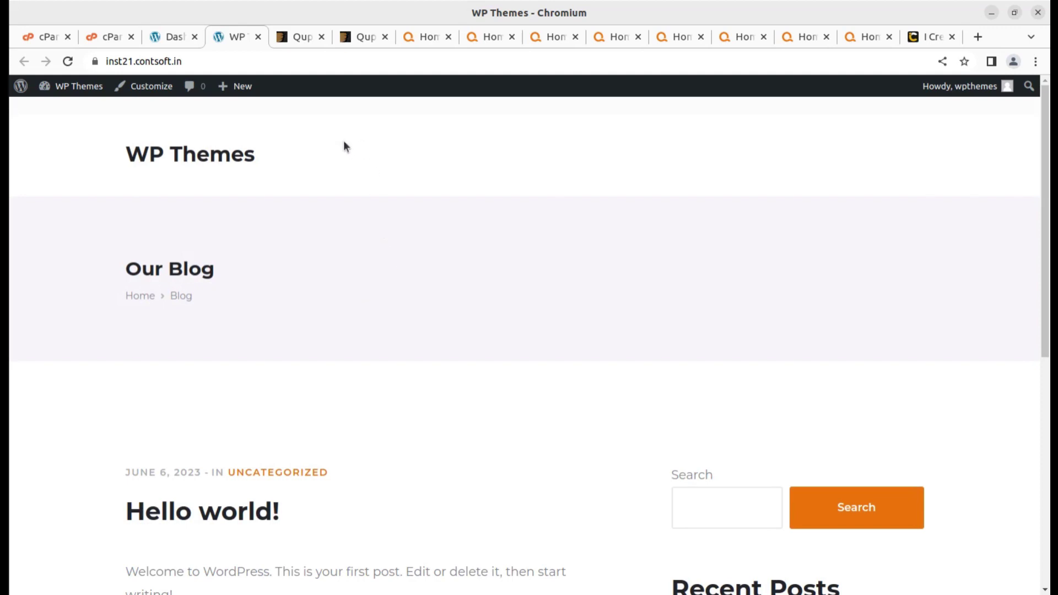
Step: Look over the ThemeForest page and the open Quper demo home pages, ending with Home 06, to compare their designs
click(302, 37)
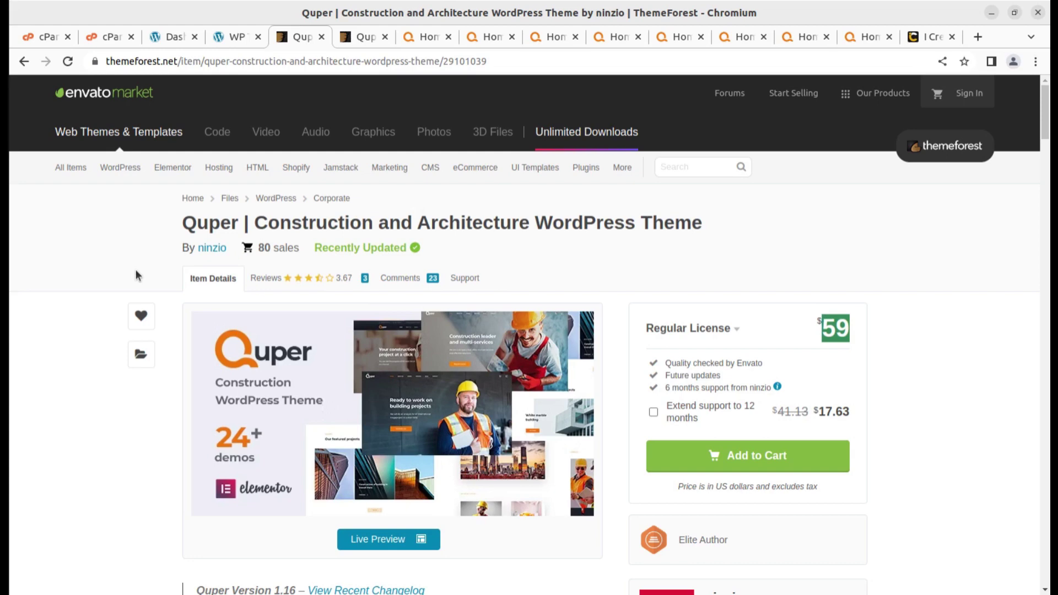
click(170, 35)
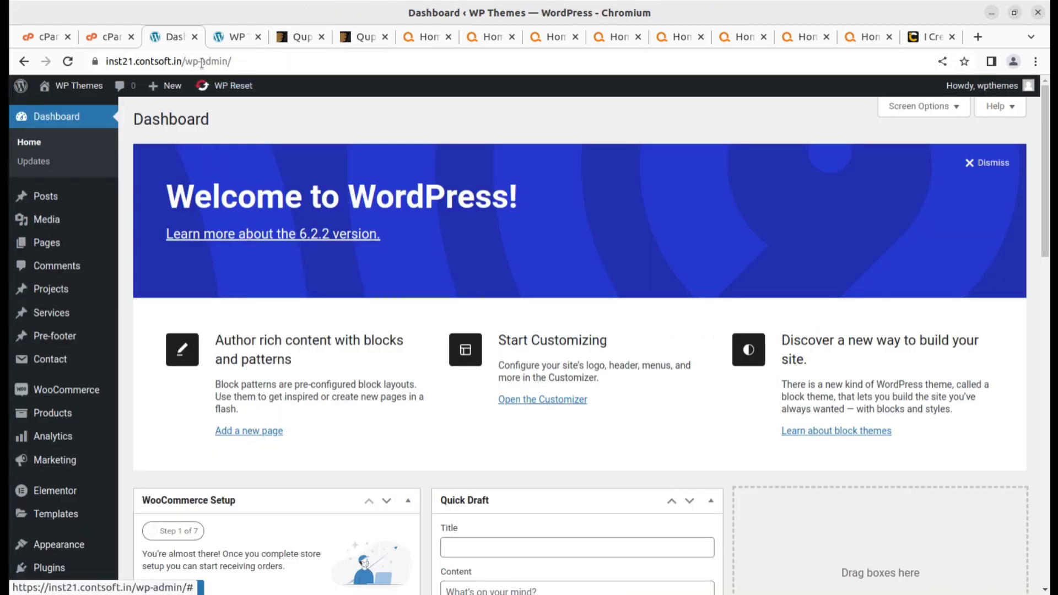
click(429, 36)
click(478, 41)
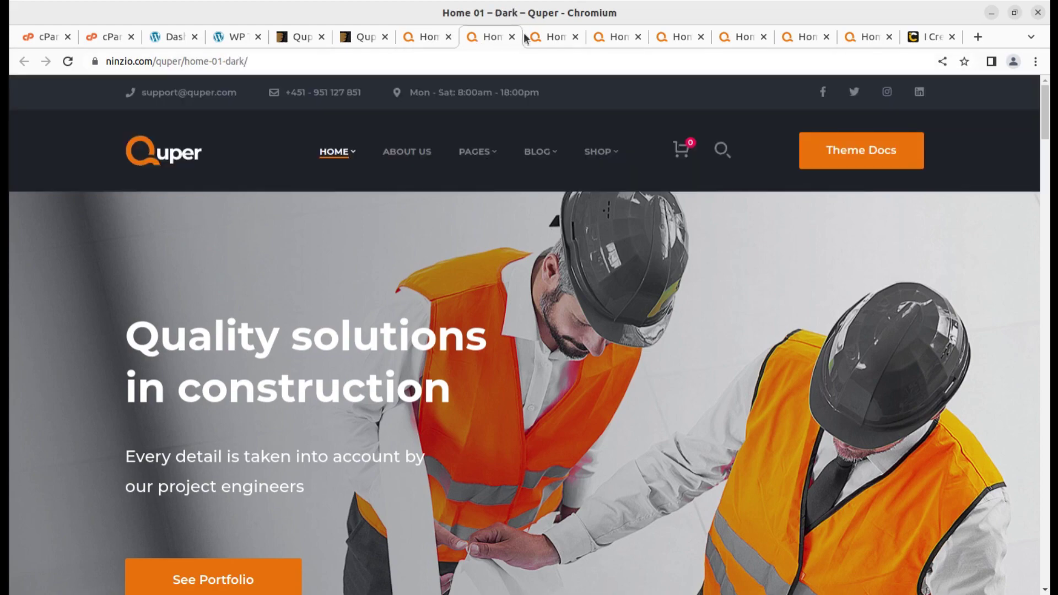
click(560, 37)
click(624, 41)
click(699, 43)
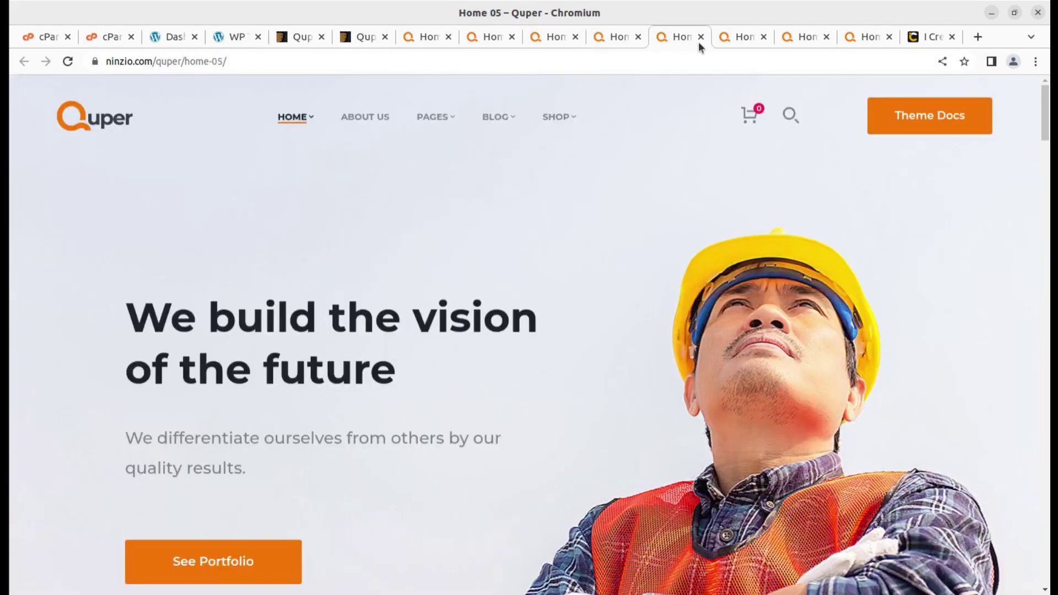
click(737, 40)
click(803, 35)
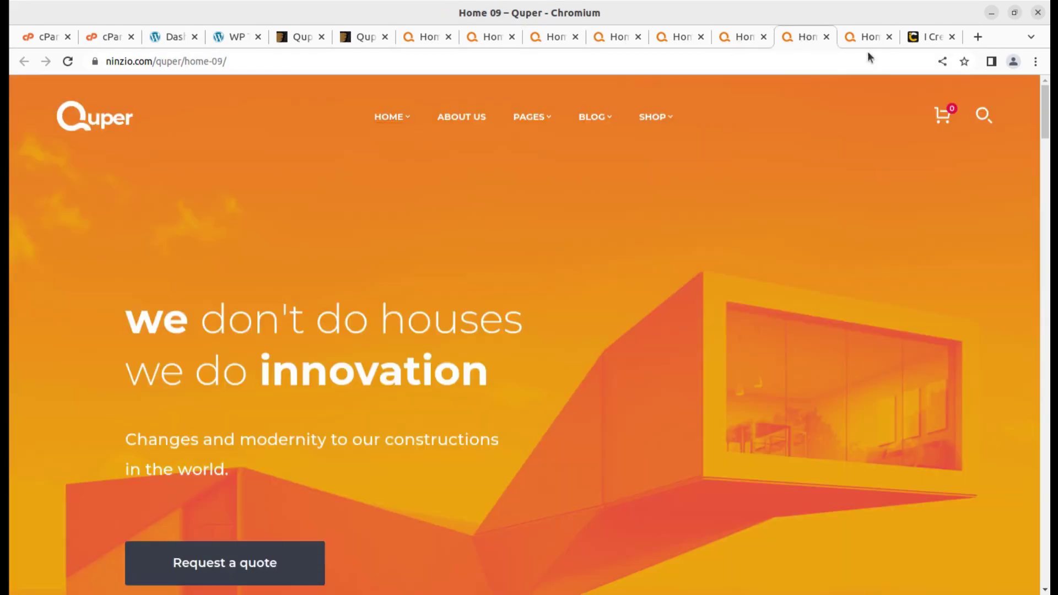
click(869, 38)
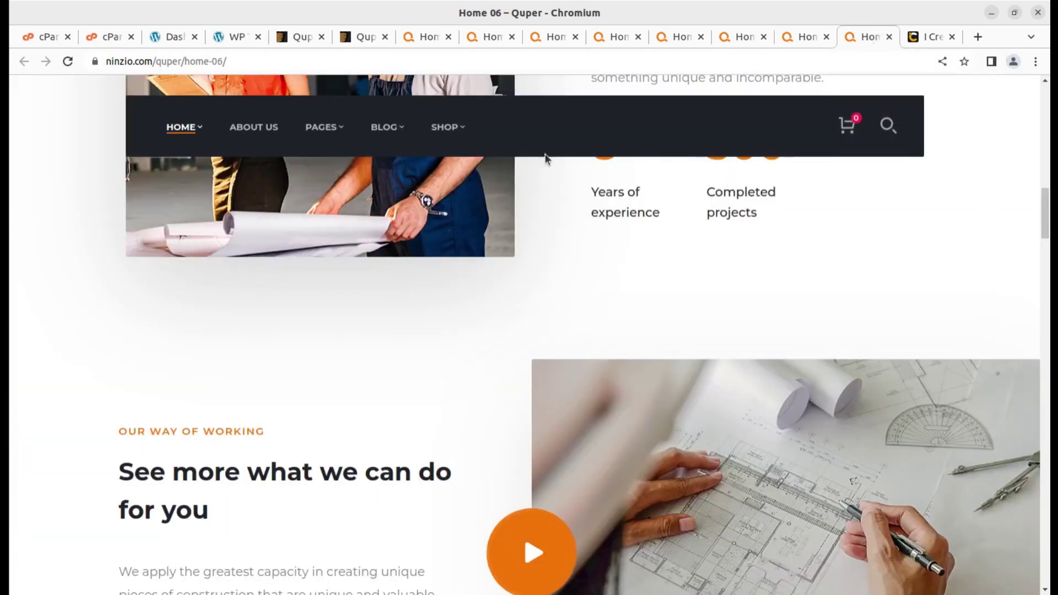
scroll(369, 367, up, 15)
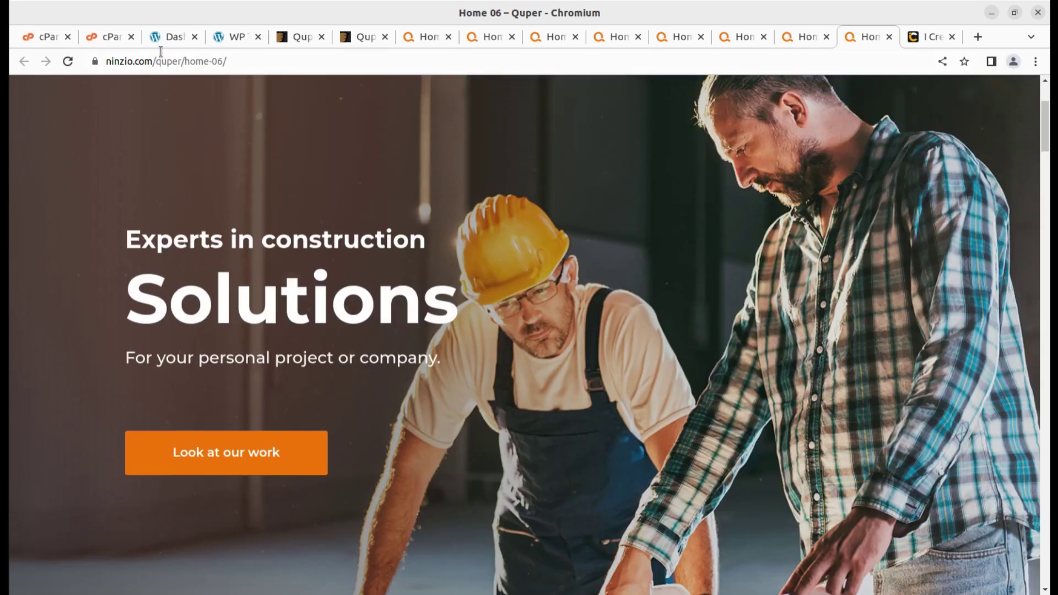
Step: Return to the WordPress dashboard, check the admin sections added by the plugins, and open the theme's Import Demo Data page
click(167, 35)
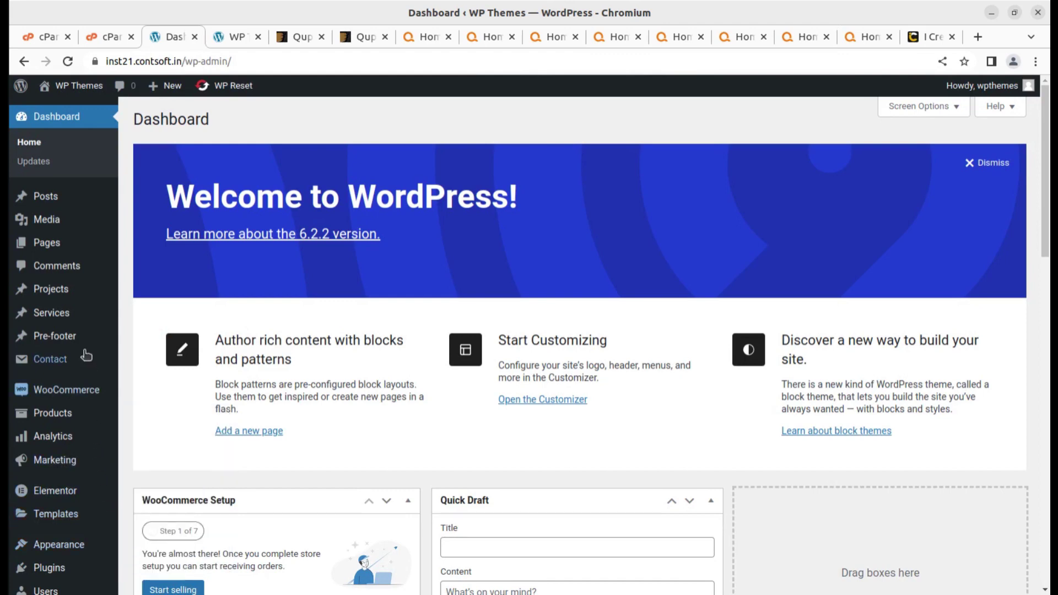
mouse_move(70, 460)
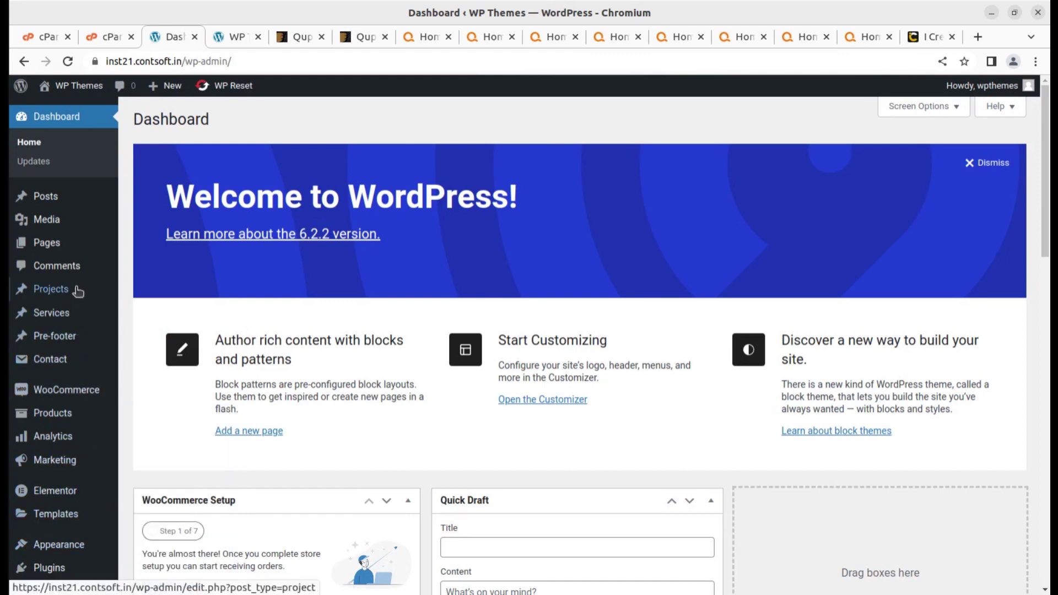
scroll(69, 251, down, 5)
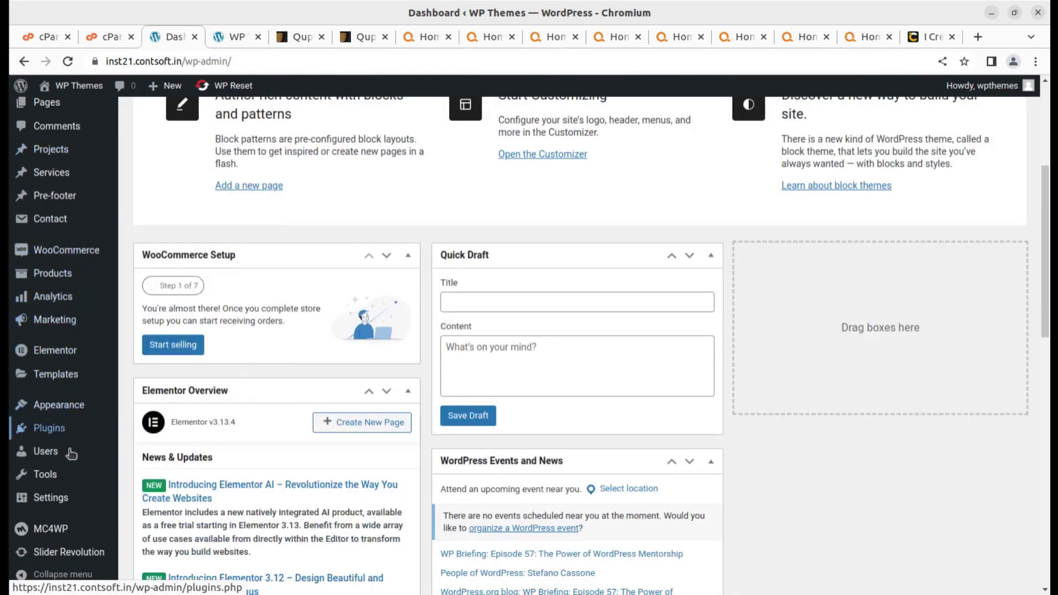
mouse_move(82, 346)
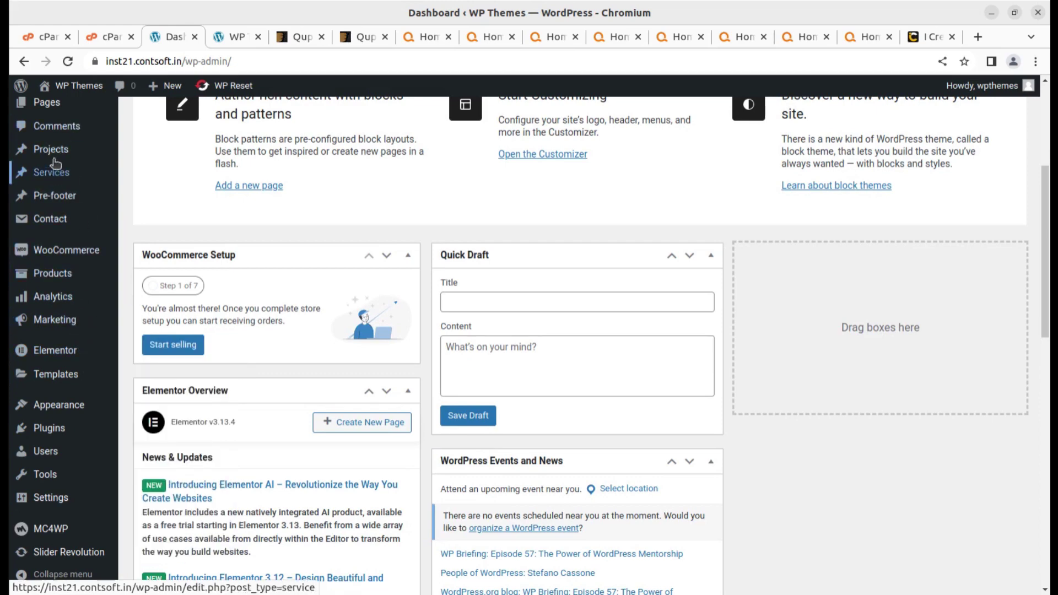
scroll(48, 216, up, 5)
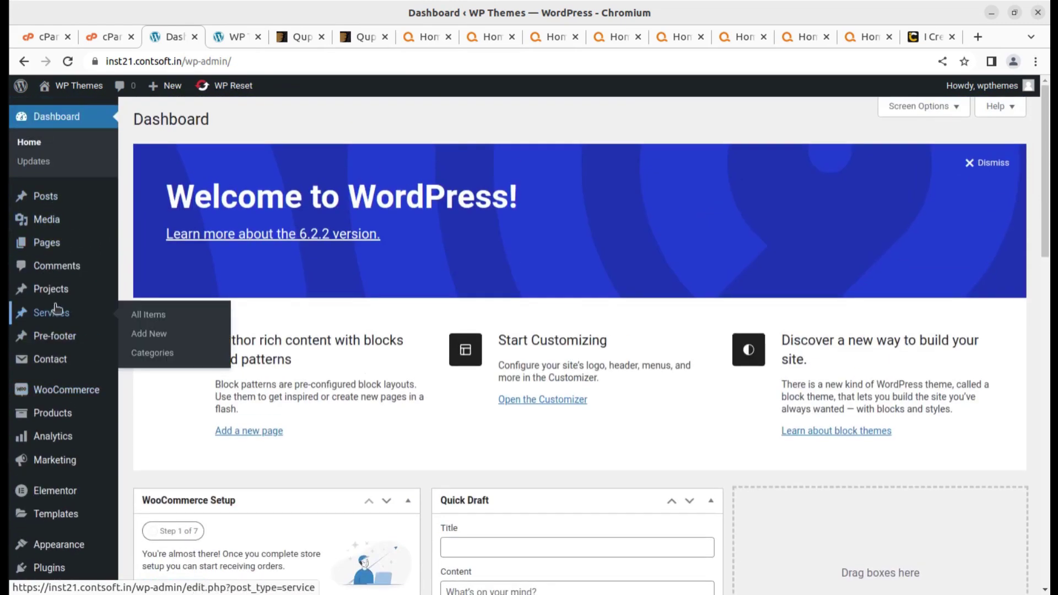
mouse_move(53, 400)
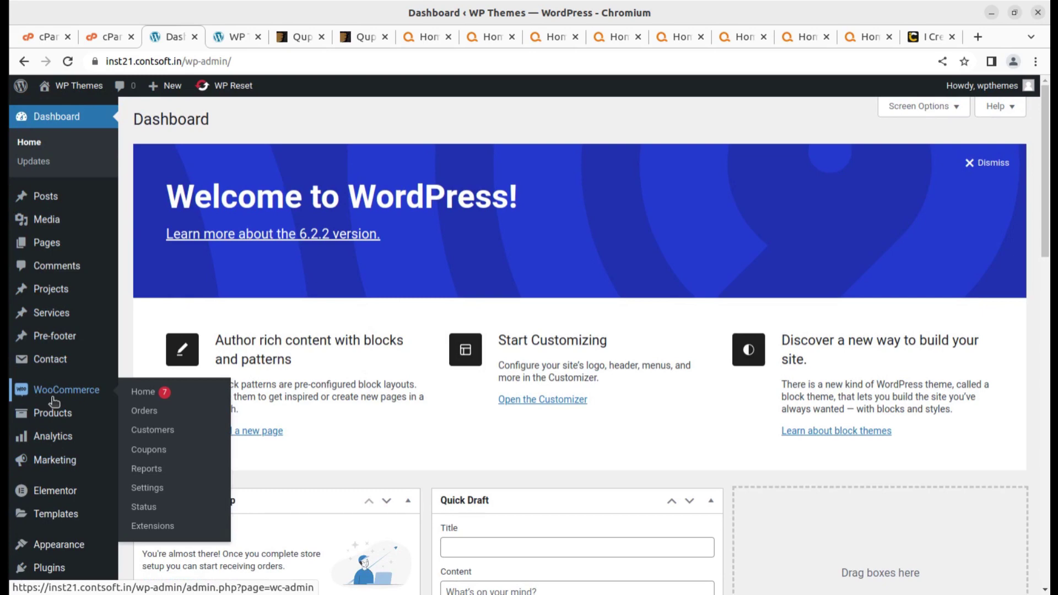
scroll(53, 400, down, 3)
mouse_move(50, 428)
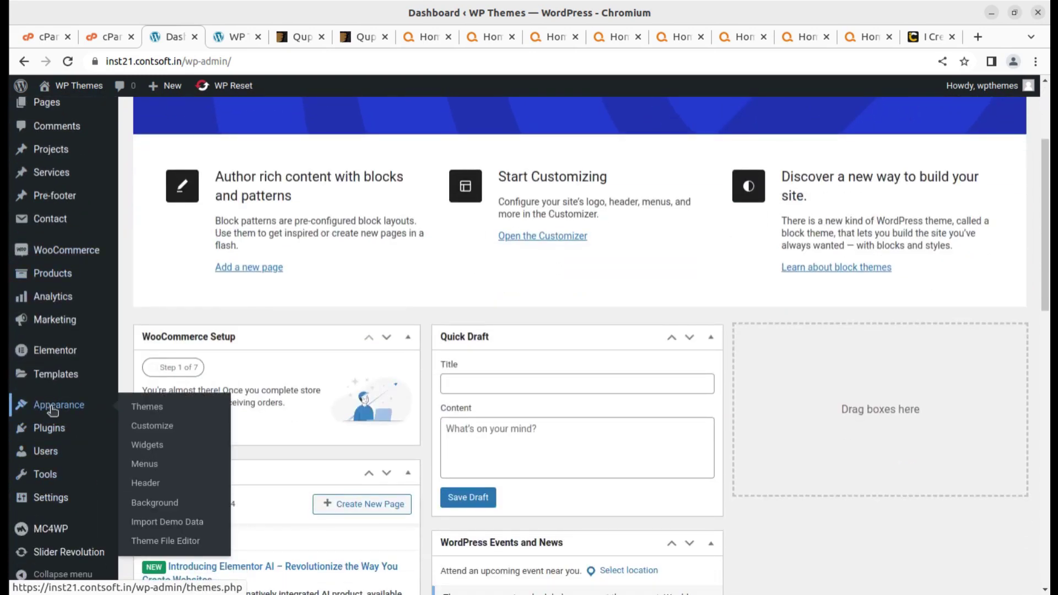
click(191, 526)
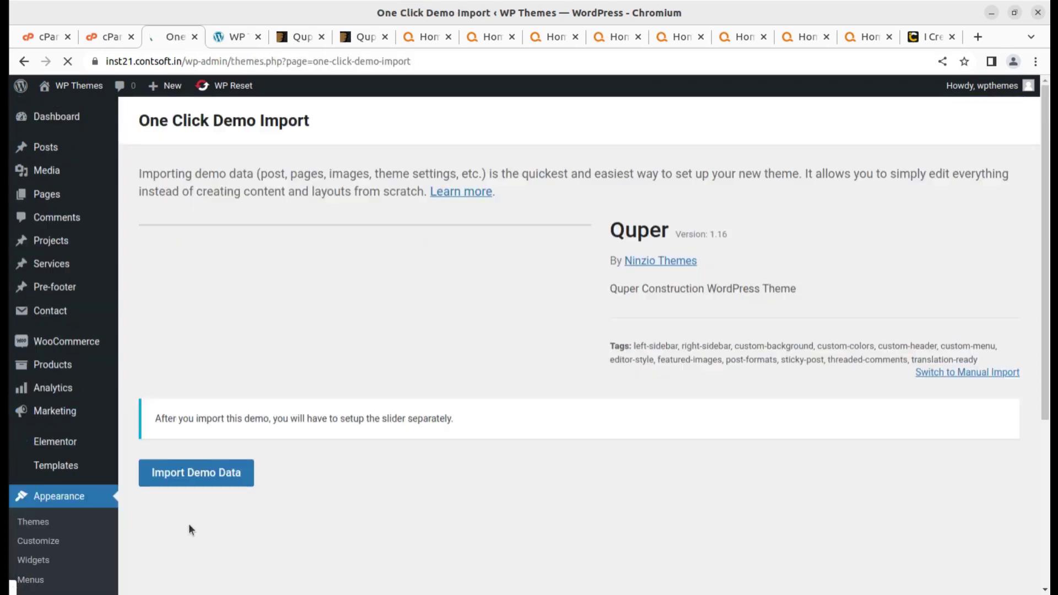
Step: Start the Quper demo data import, leaving the optional WPForms, All in One SEO and MonsterInsights plugins unselected
scroll(379, 467, down, 5)
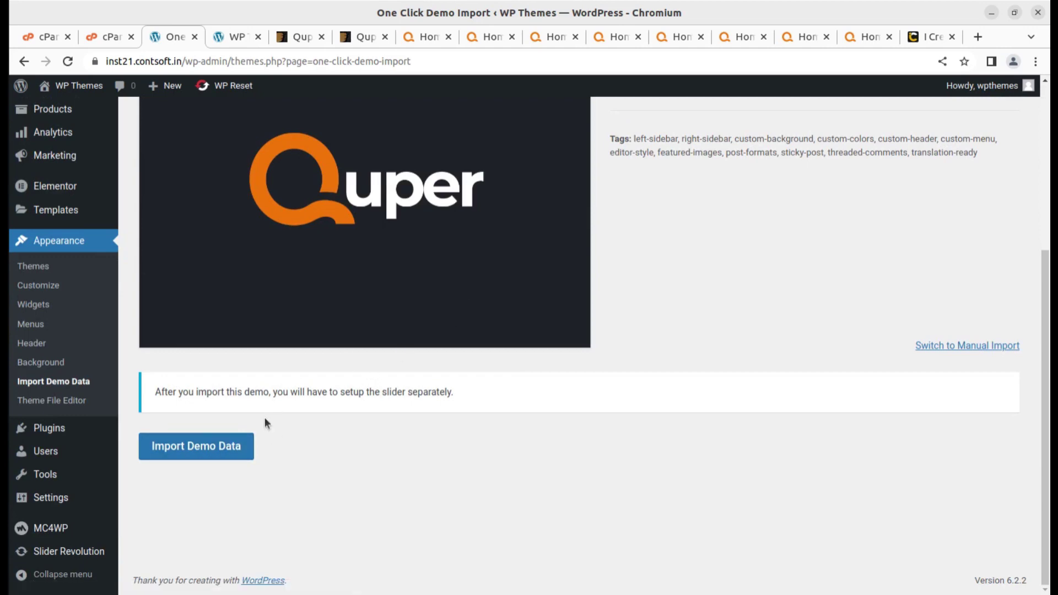
click(200, 452)
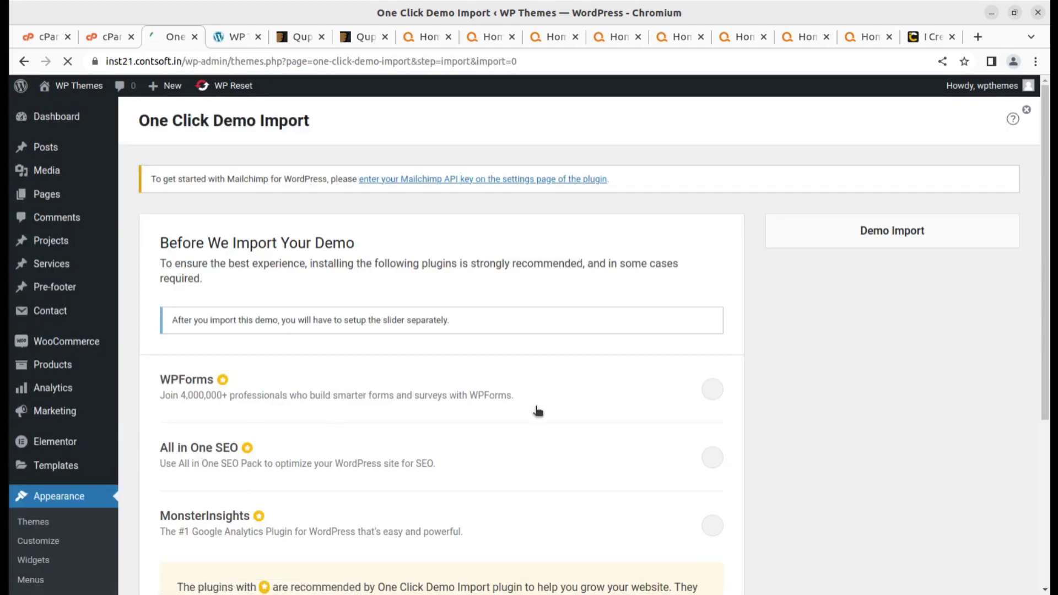
scroll(551, 410, down, 2)
scroll(568, 413, down, 3)
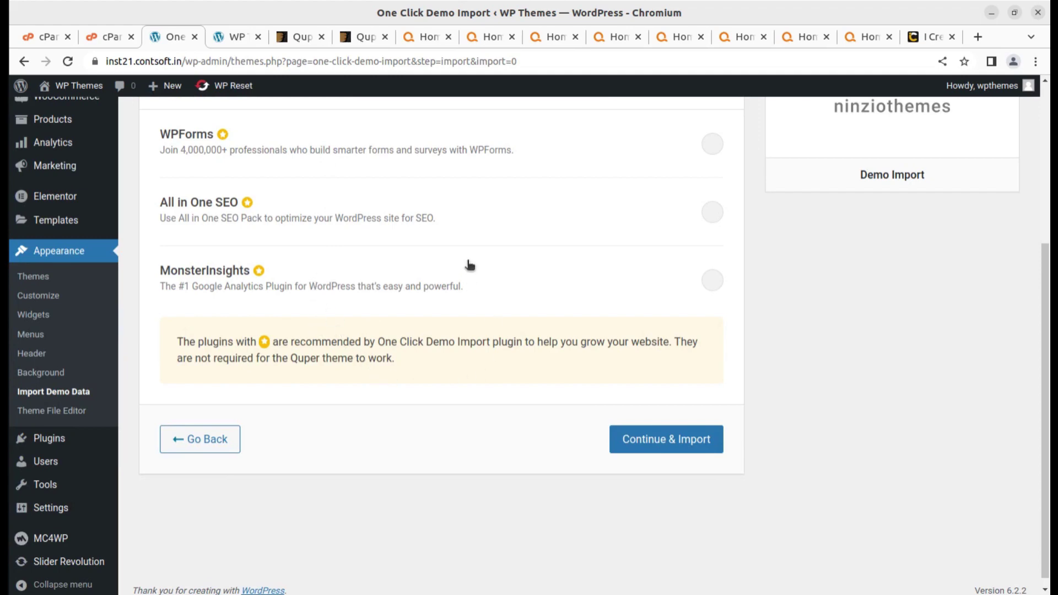
click(665, 440)
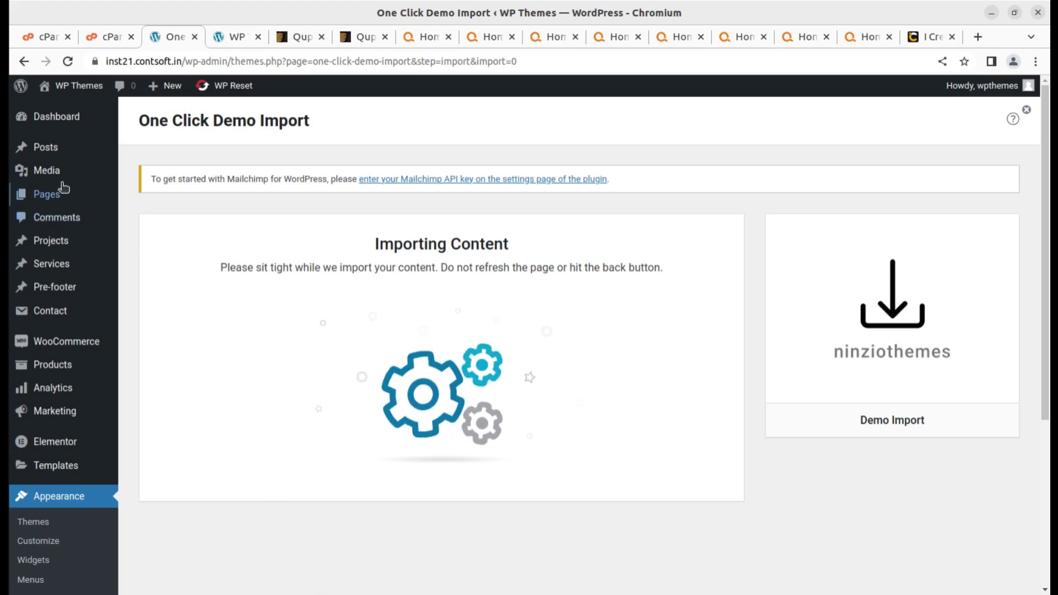
Step: Open the Media Library in a new browser tab to check the imported files, and return to the demo import page
mouse_move(58, 175)
middle_click(151, 177)
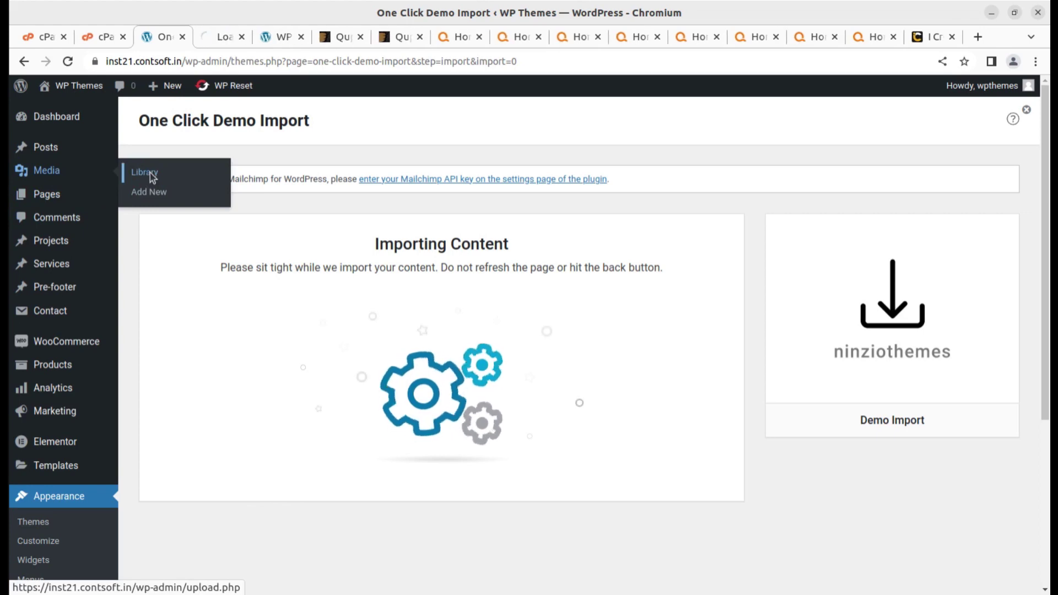
click(212, 39)
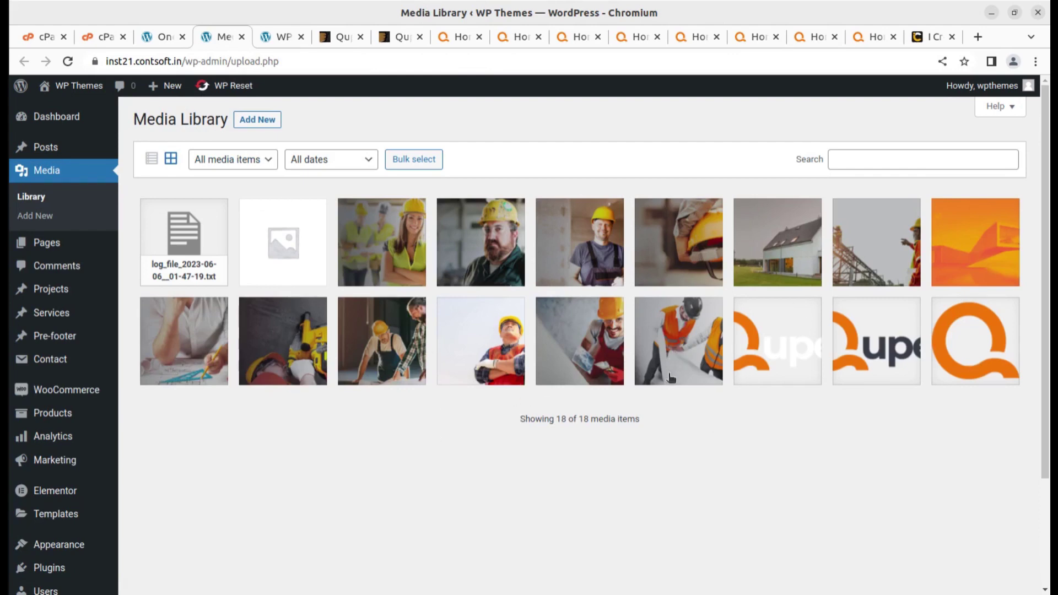
click(163, 37)
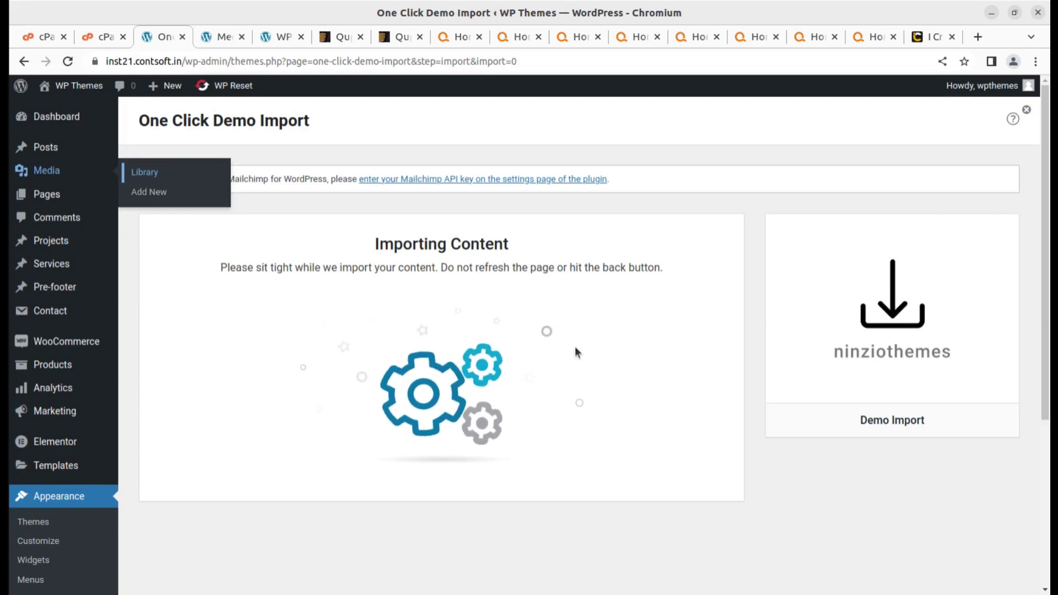
Step: Look over the Quper demo's Home 01, Home 01 – Dark and Home 02 pages, ending back on Home 01
click(460, 36)
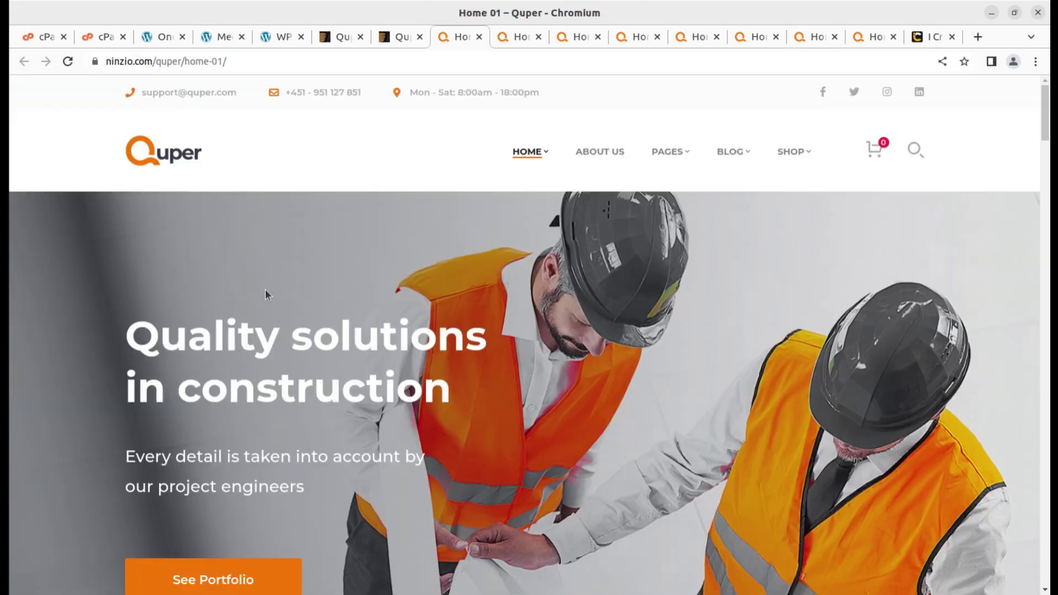
scroll(474, 353, down, 10)
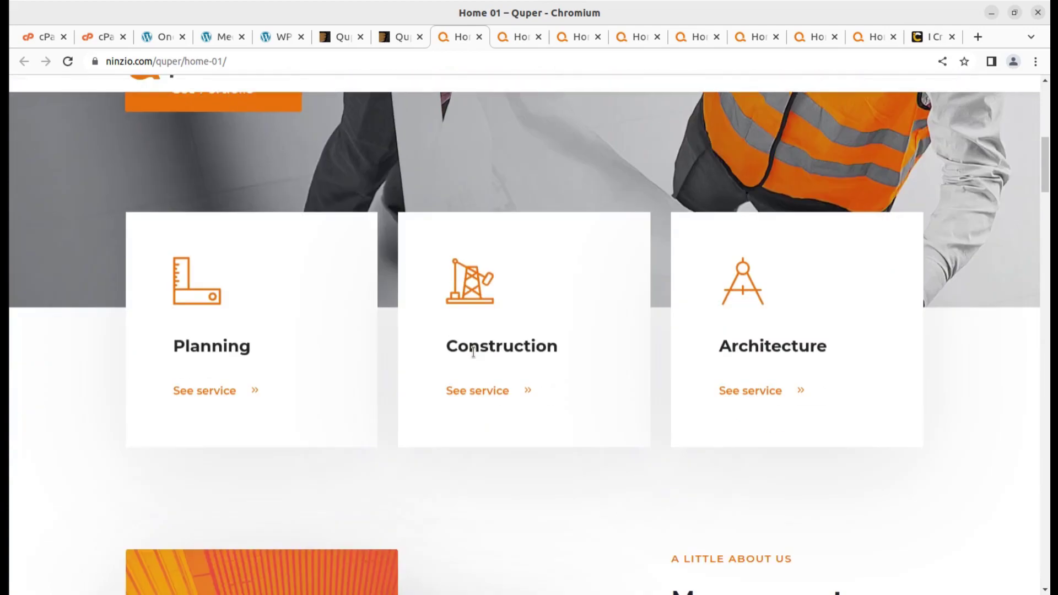
scroll(474, 342, up, 10)
click(517, 37)
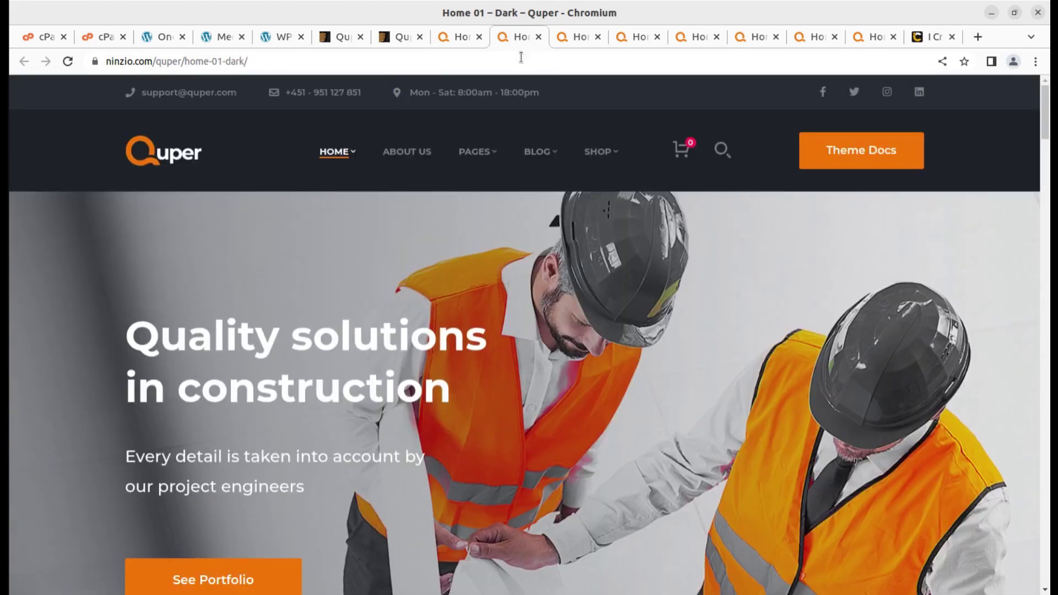
click(572, 37)
scroll(571, 346, down, 6)
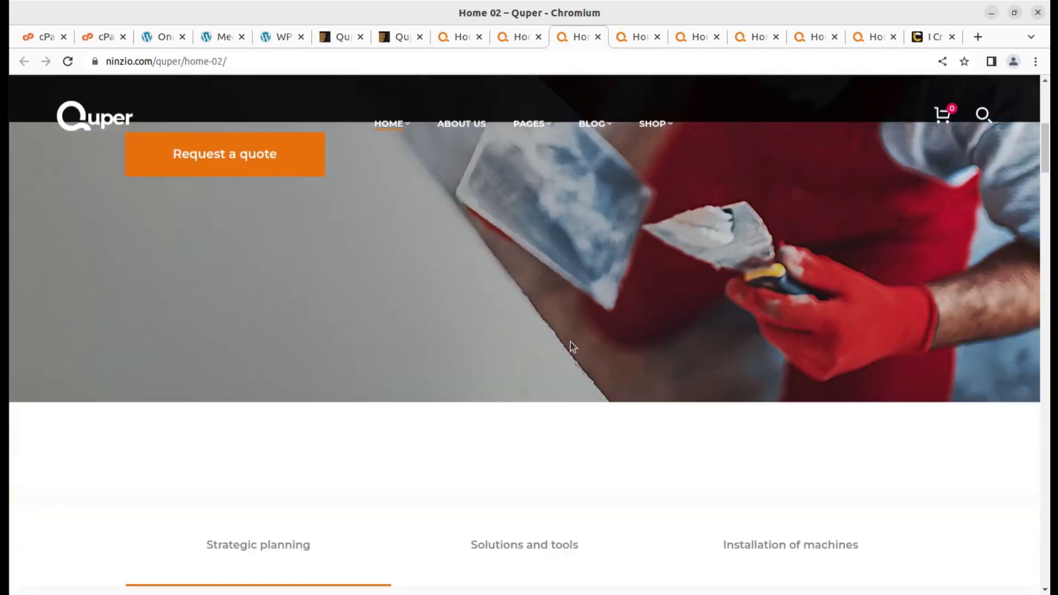
scroll(571, 346, down, 5)
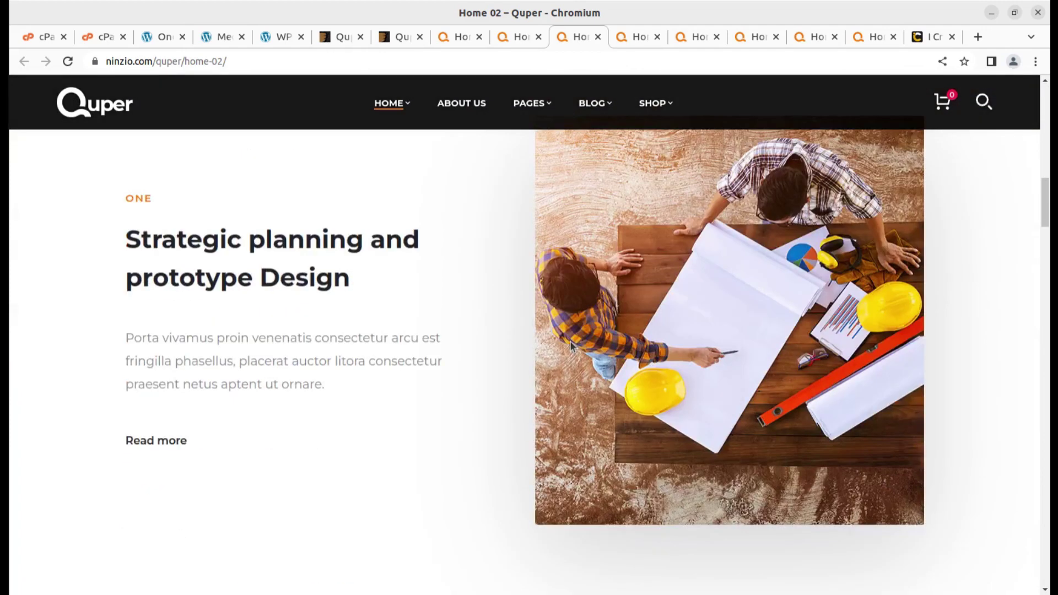
scroll(567, 339, down, 5)
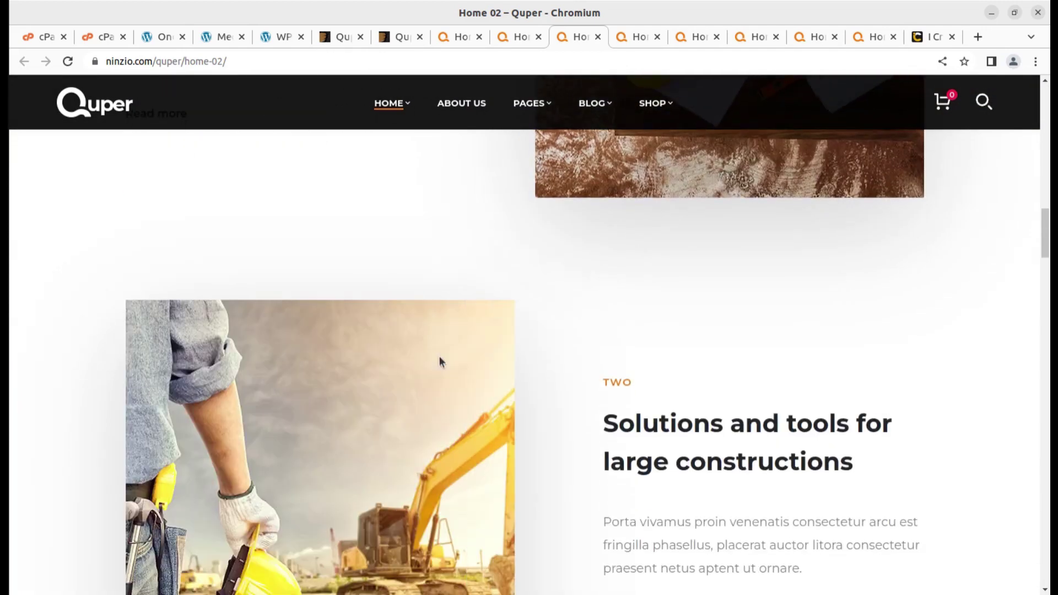
click(464, 36)
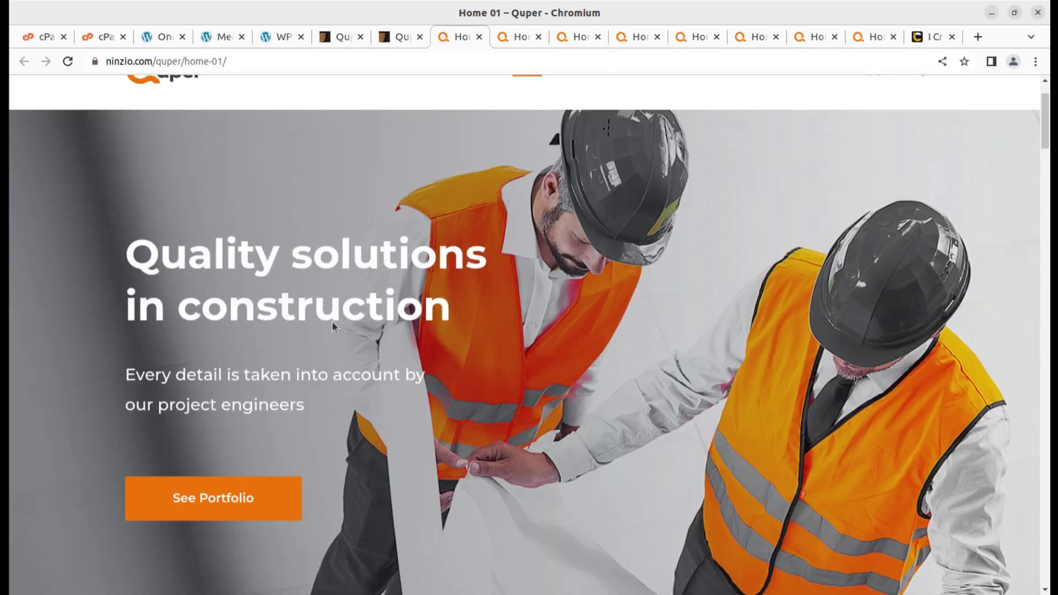
scroll(336, 292, up, 2)
Step: Open the Quper demo's About Us page and look through its sections
mouse_move(519, 147)
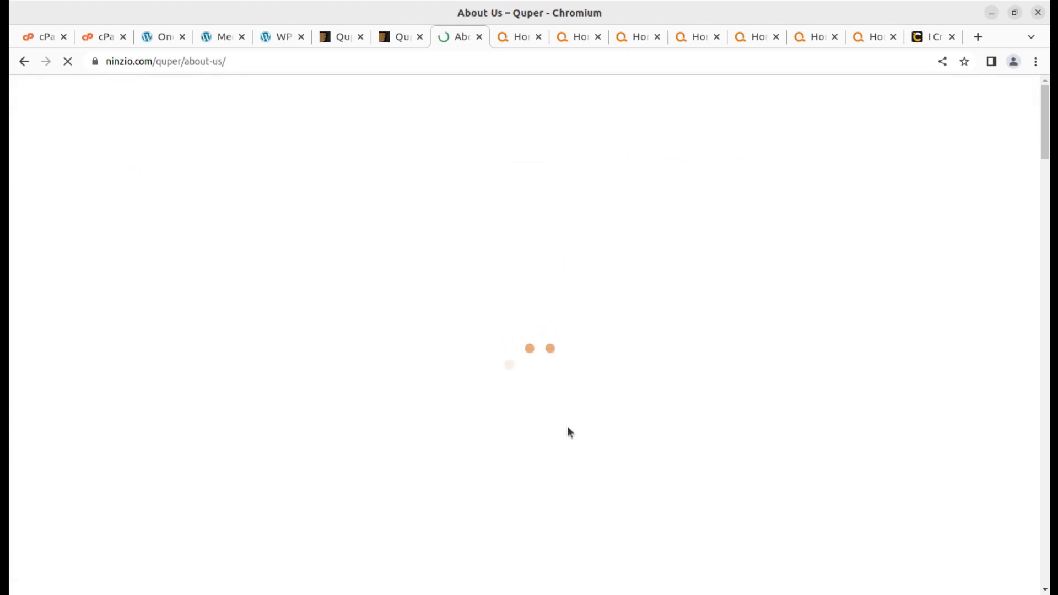
scroll(606, 435, down, 2)
scroll(625, 438, down, 3)
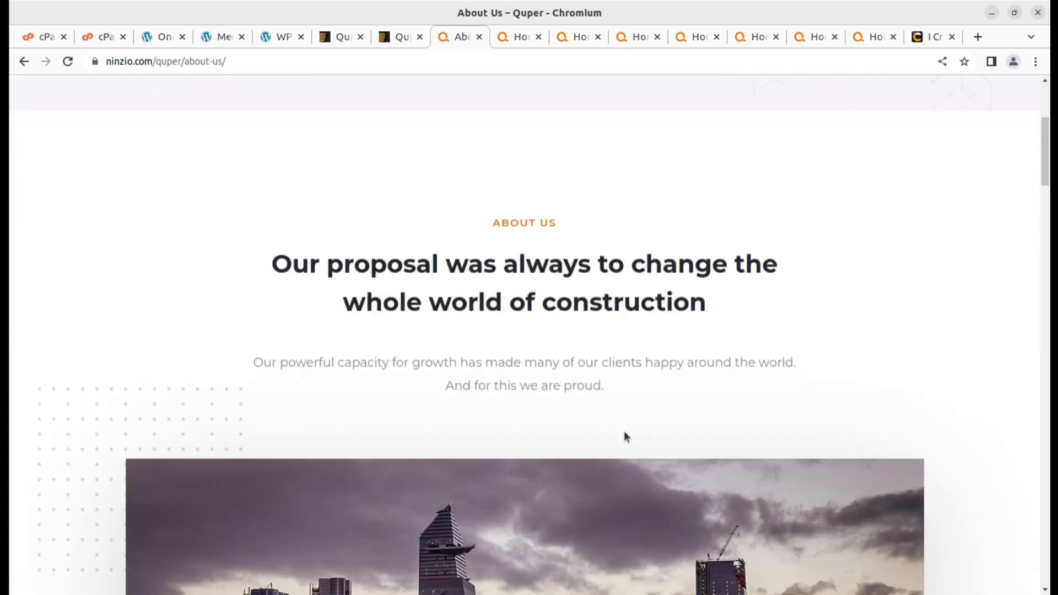
scroll(624, 438, down, 6)
scroll(625, 438, down, 15)
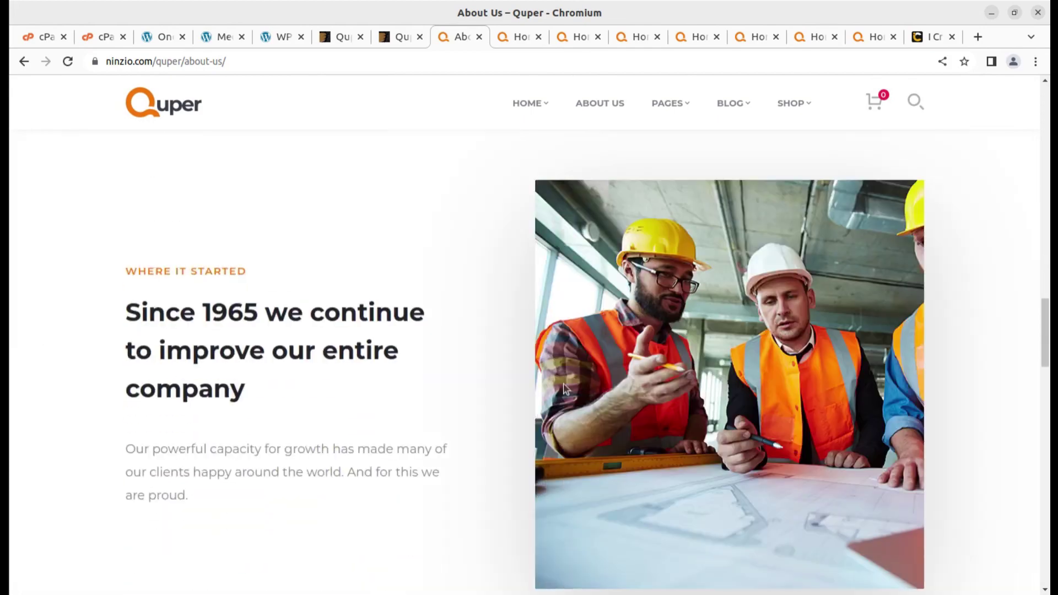
Step: View the Quper demo's Projects page and its single project page, "Construction of building in French Paris"
mouse_move(669, 100)
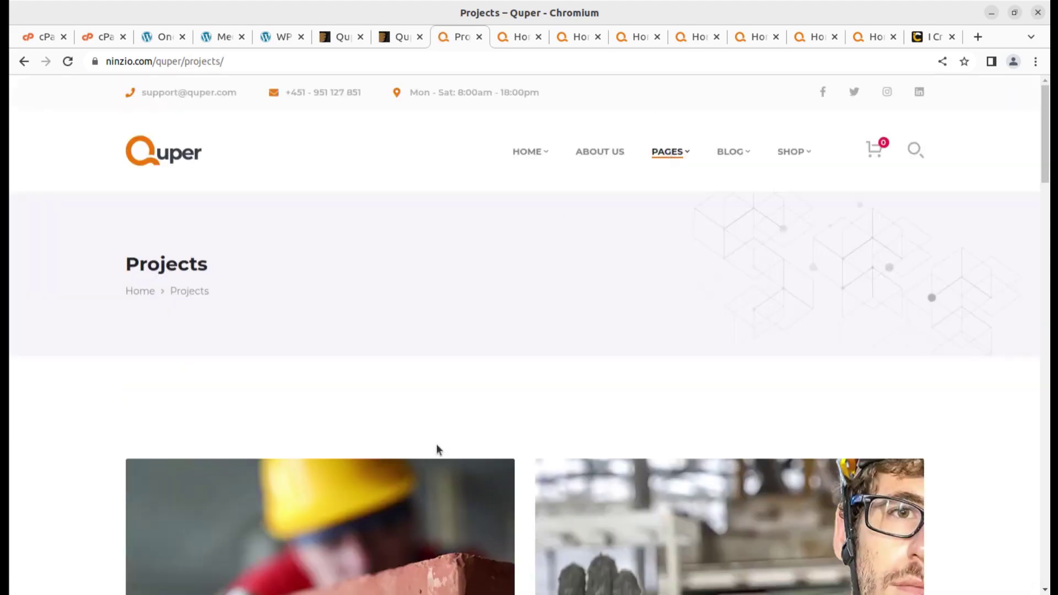
scroll(482, 444, down, 12)
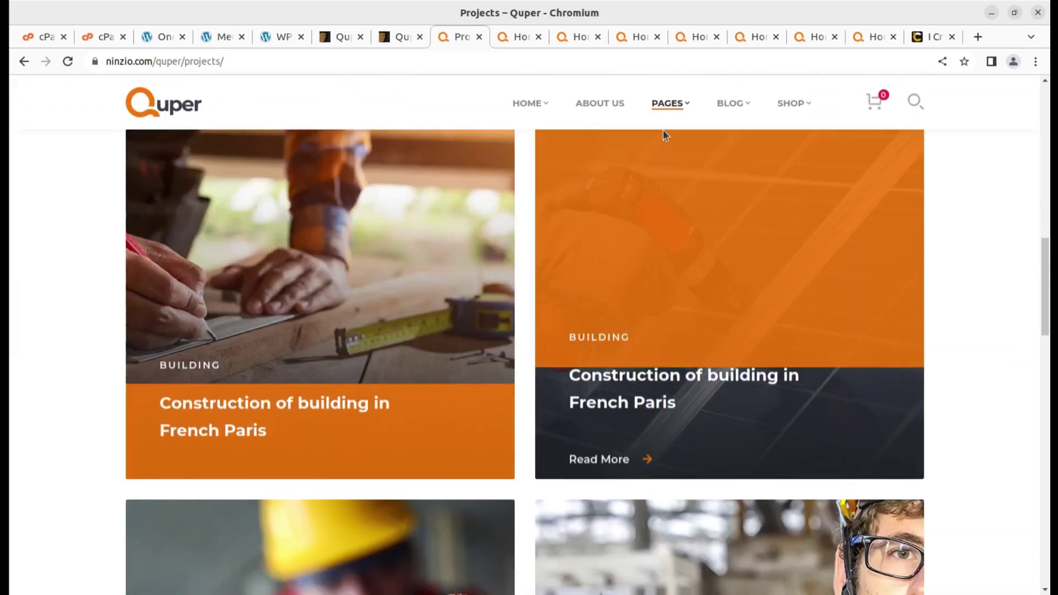
mouse_move(671, 118)
click(666, 186)
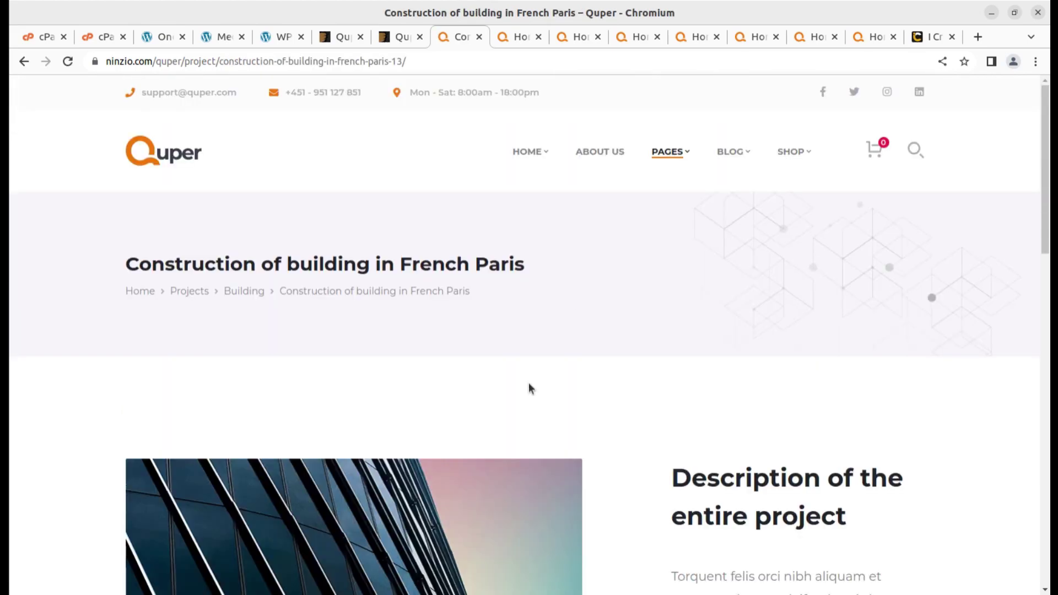
scroll(534, 382, down, 15)
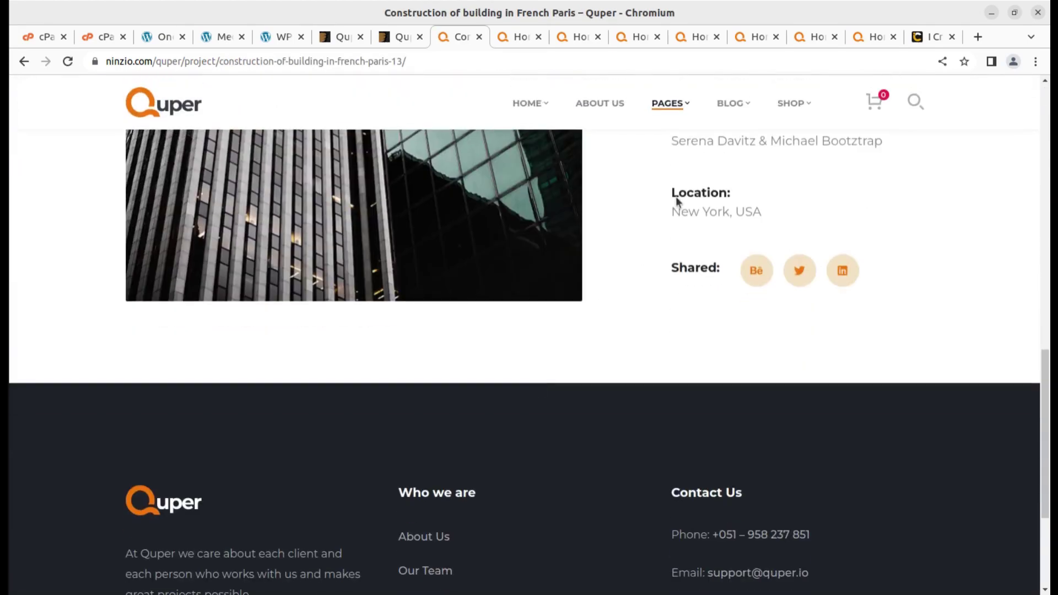
Step: Open the demo's single service page, "Innovation and planning", and look through it down to the footer
mouse_move(670, 103)
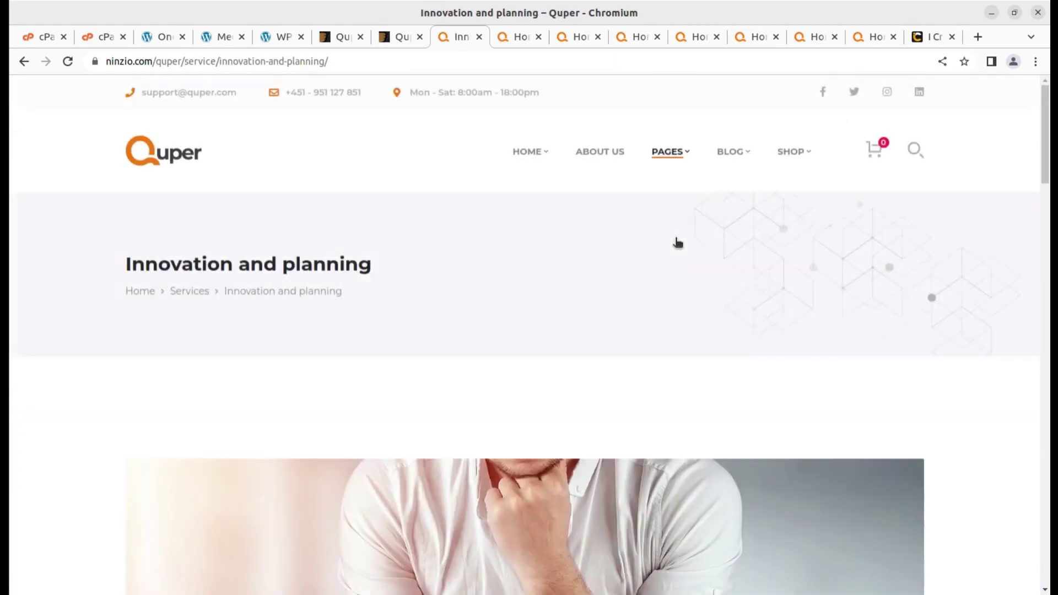
scroll(674, 244, down, 4)
scroll(673, 245, down, 7)
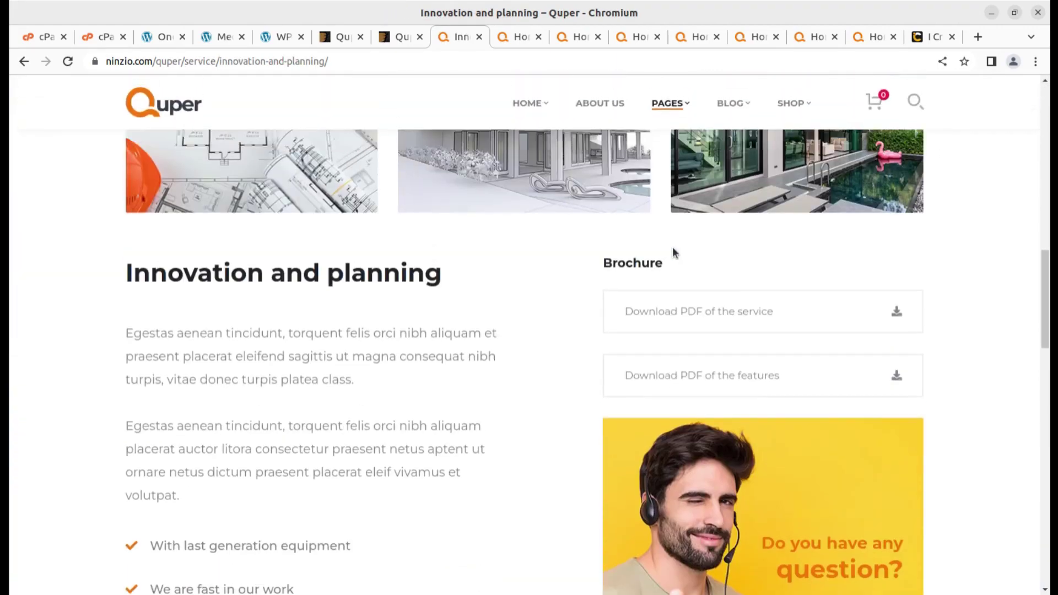
scroll(456, 349, down, 10)
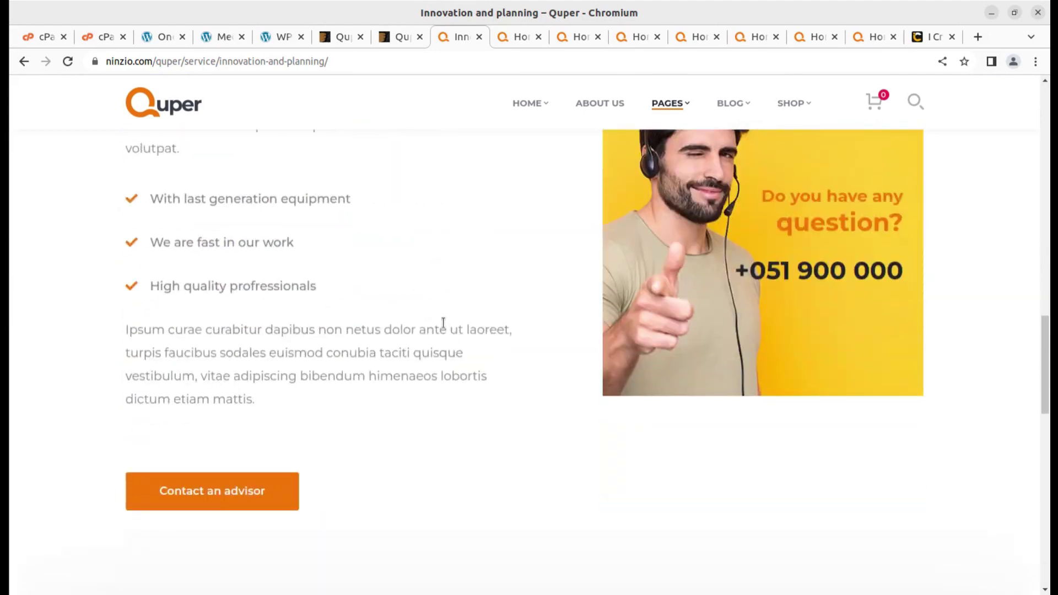
scroll(443, 323, down, 16)
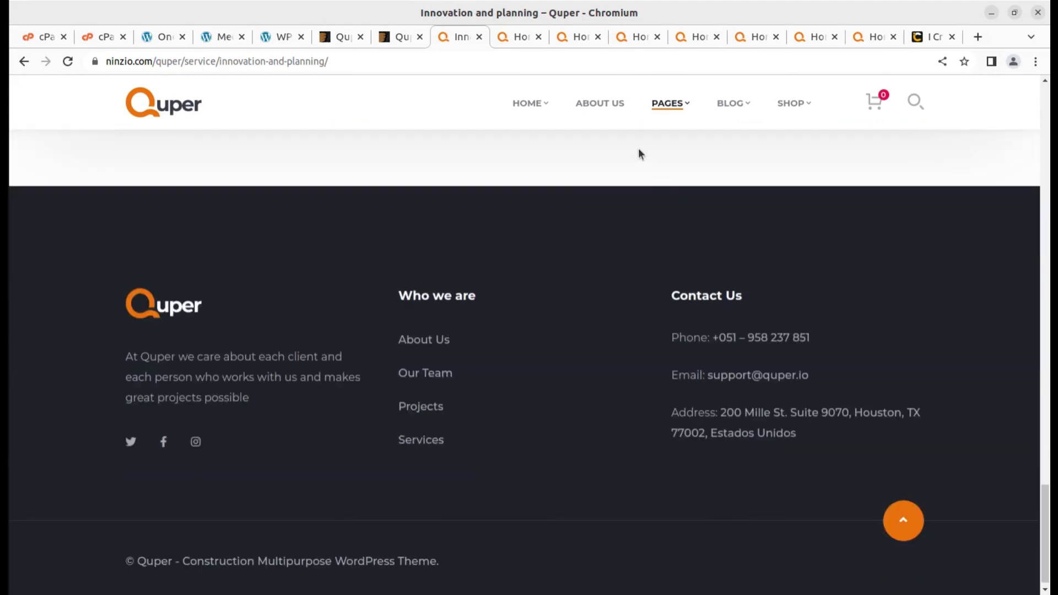
Step: View the demo's Team Detail page, check the blog page options in its site navigation, and return to the Quper demo's main page
mouse_move(652, 122)
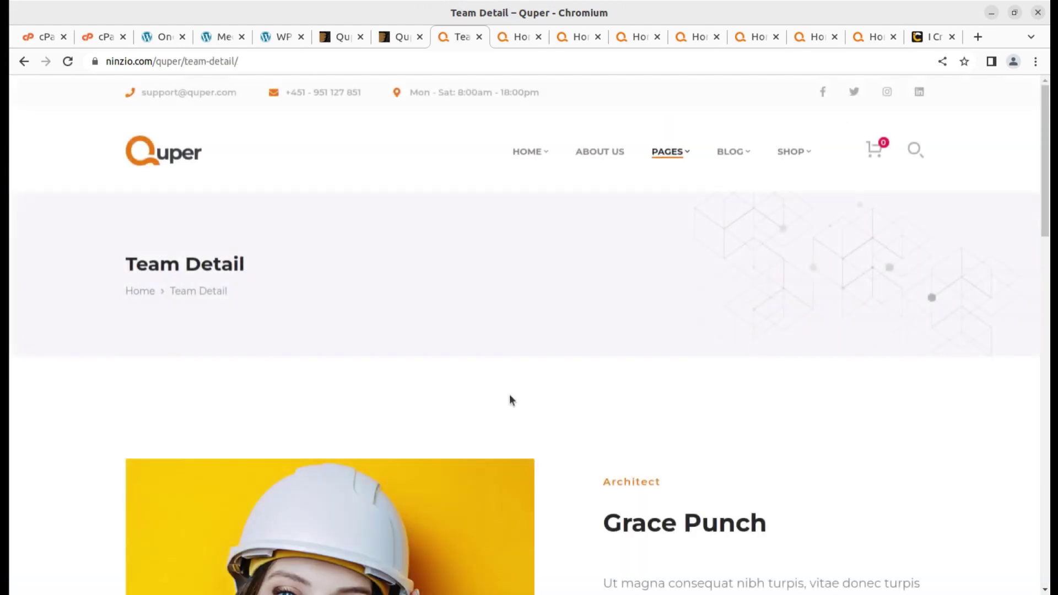
scroll(509, 394, down, 10)
scroll(509, 394, down, 8)
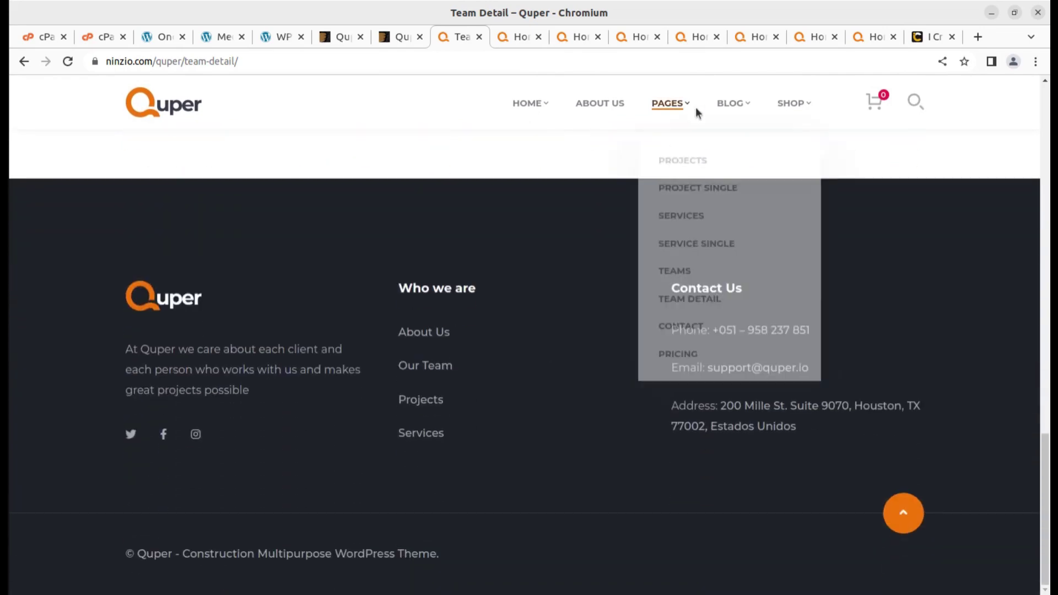
mouse_move(744, 109)
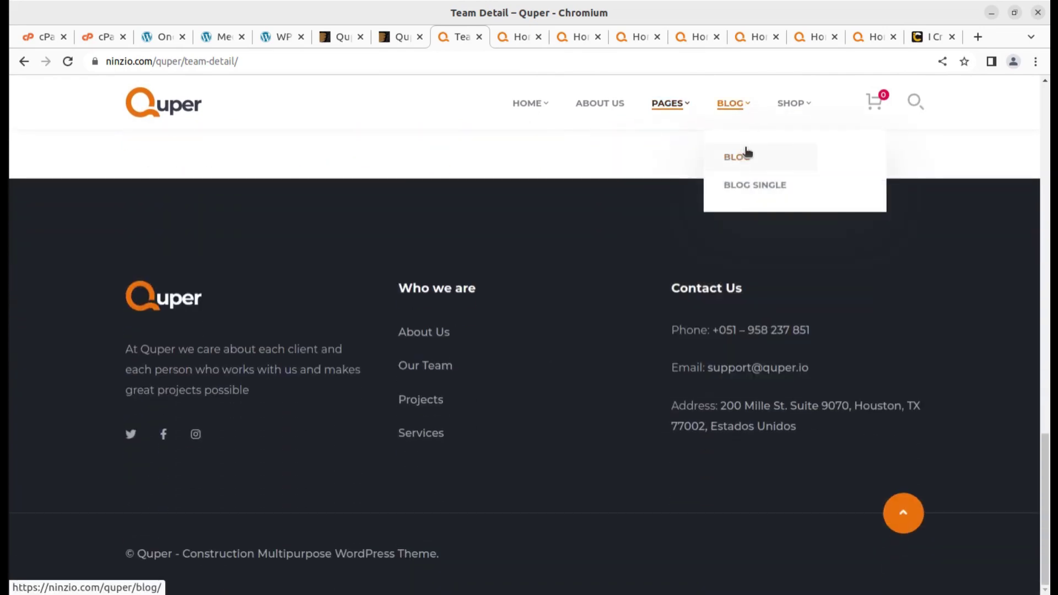
mouse_move(873, 104)
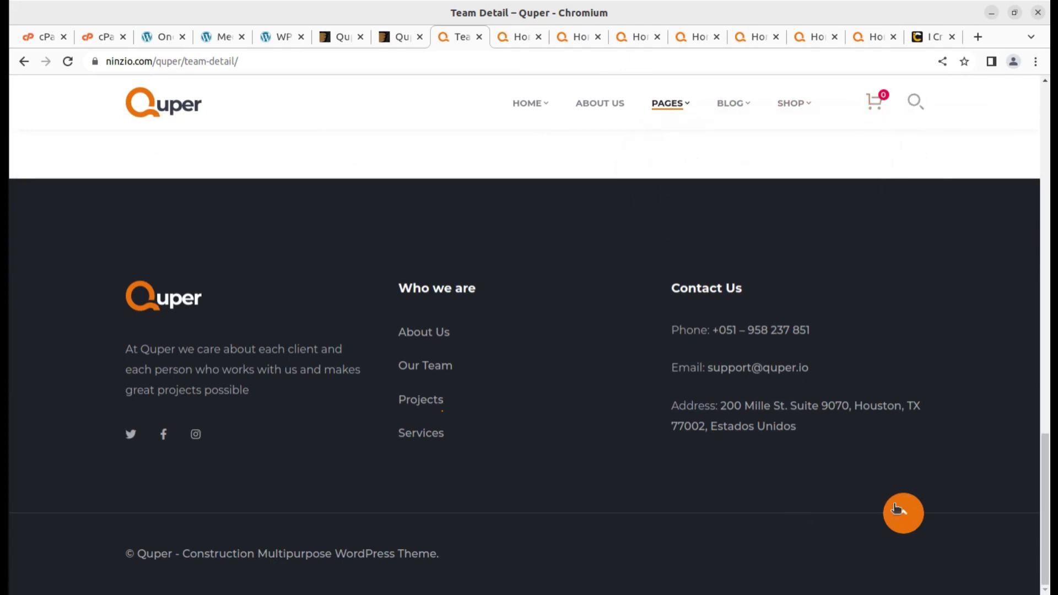
scroll(269, 339, up, 20)
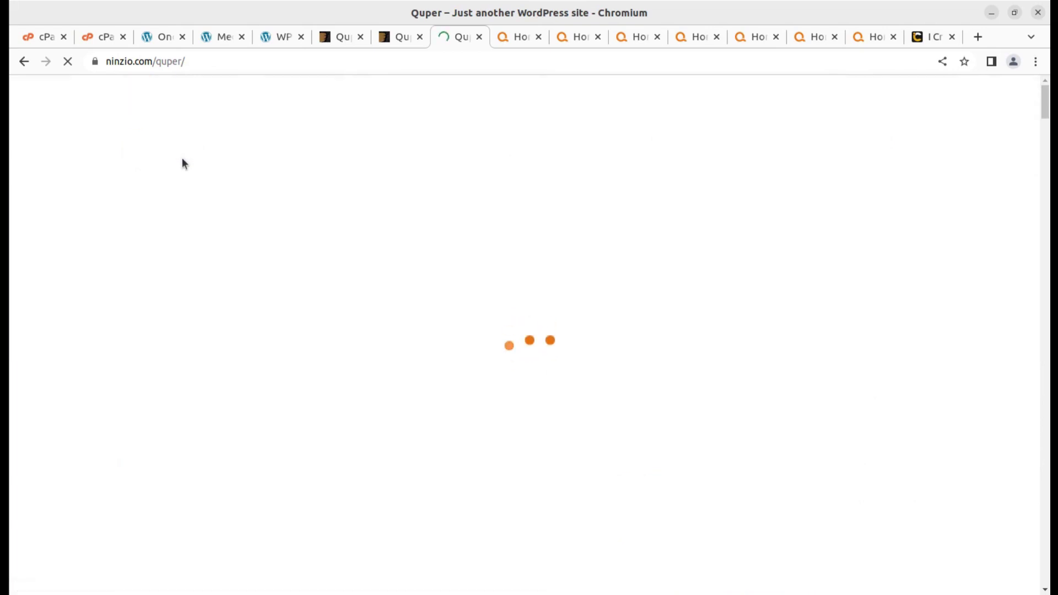
Step: Check the demo import's status, reload the Media Library and look through the imported media
click(157, 36)
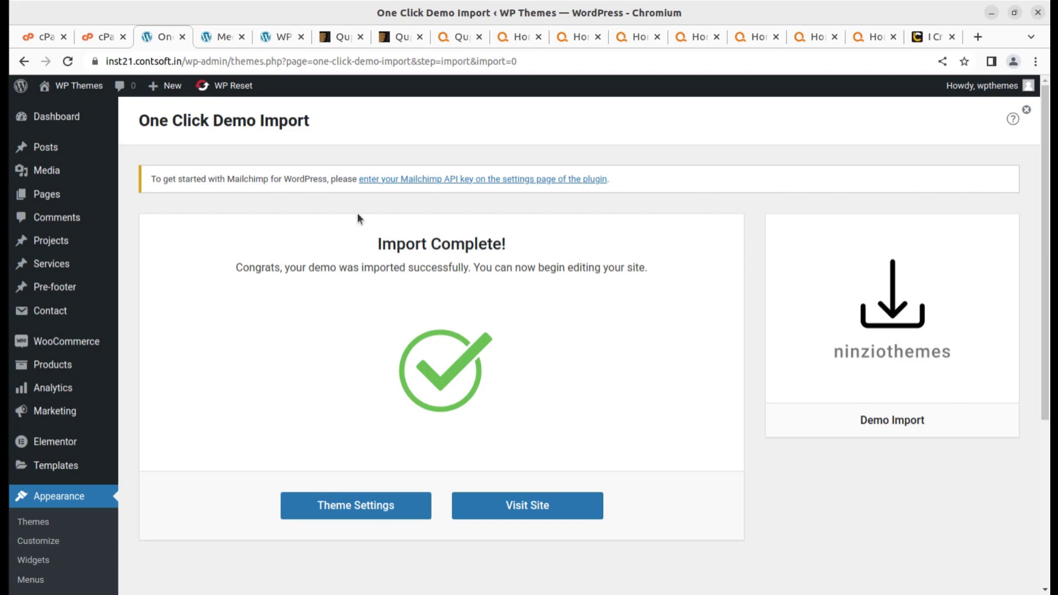
click(220, 38)
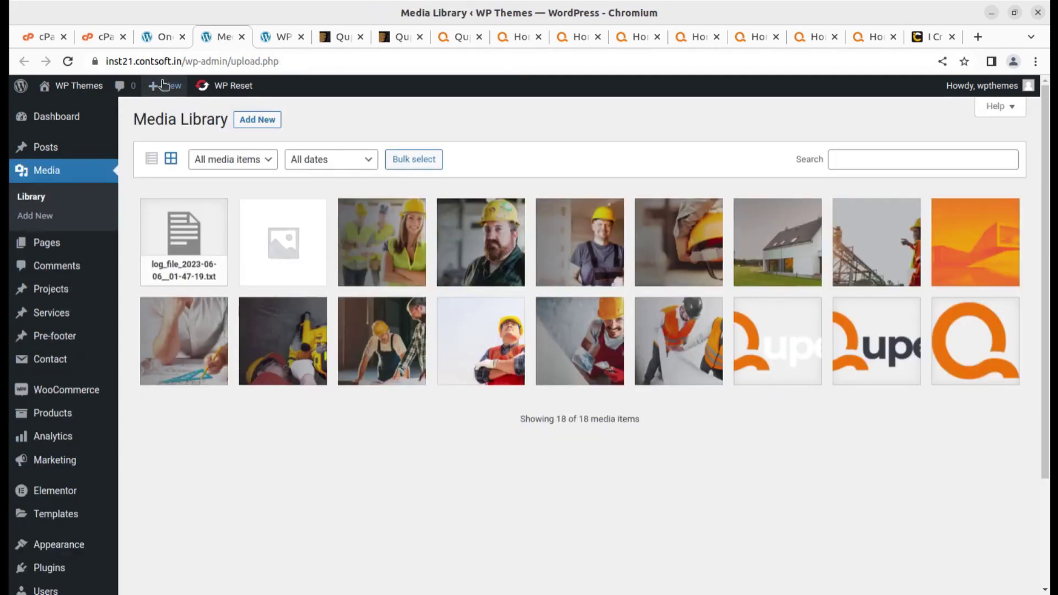
click(68, 61)
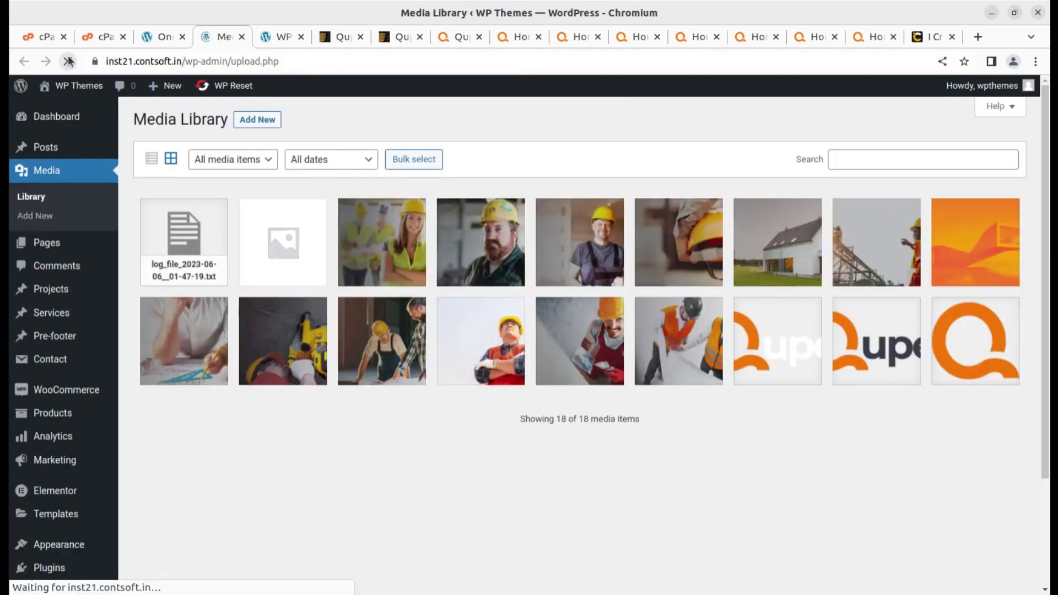
scroll(618, 313, down, 6)
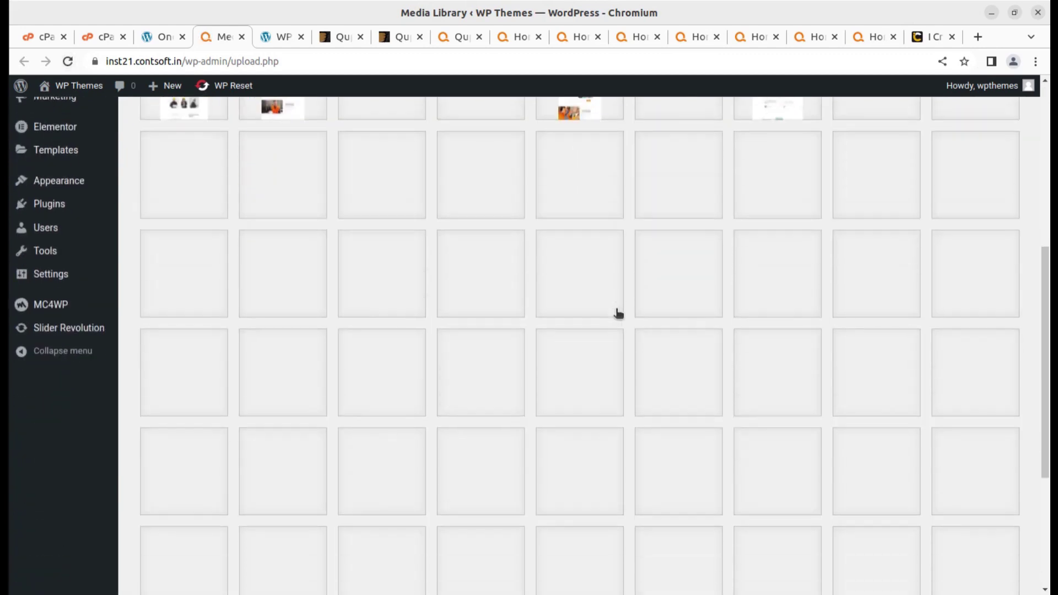
scroll(618, 313, down, 4)
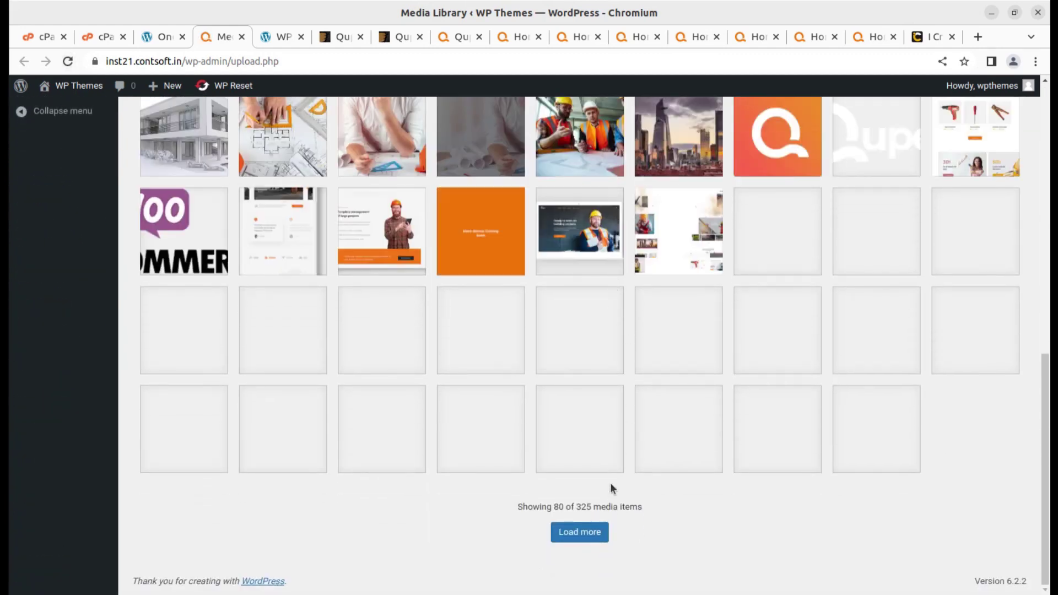
Step: Close the Media Library and look through the imported Home 01 page on the live site
scroll(578, 363, up, 7)
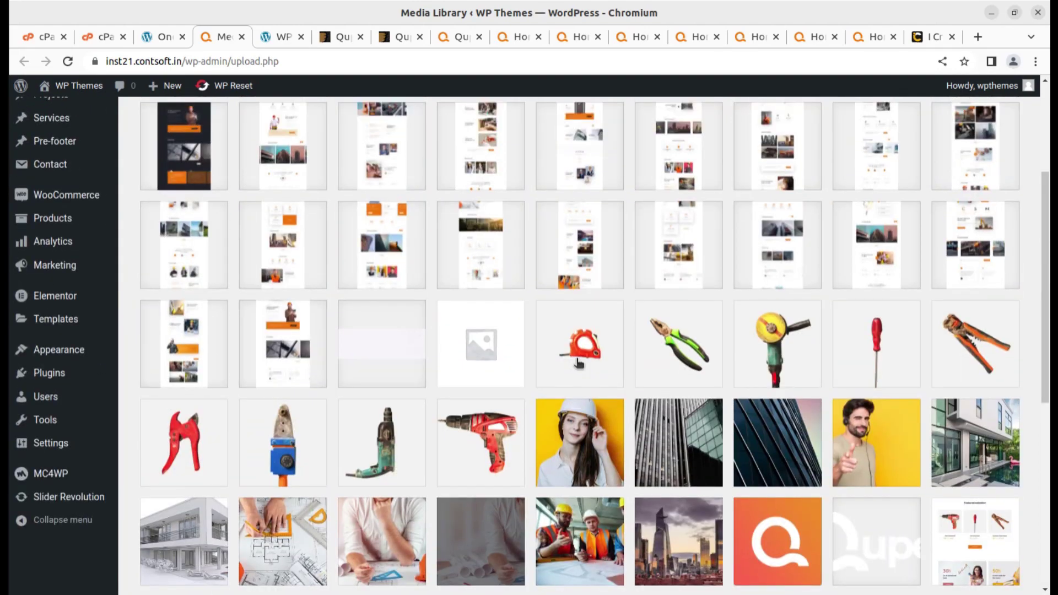
click(242, 36)
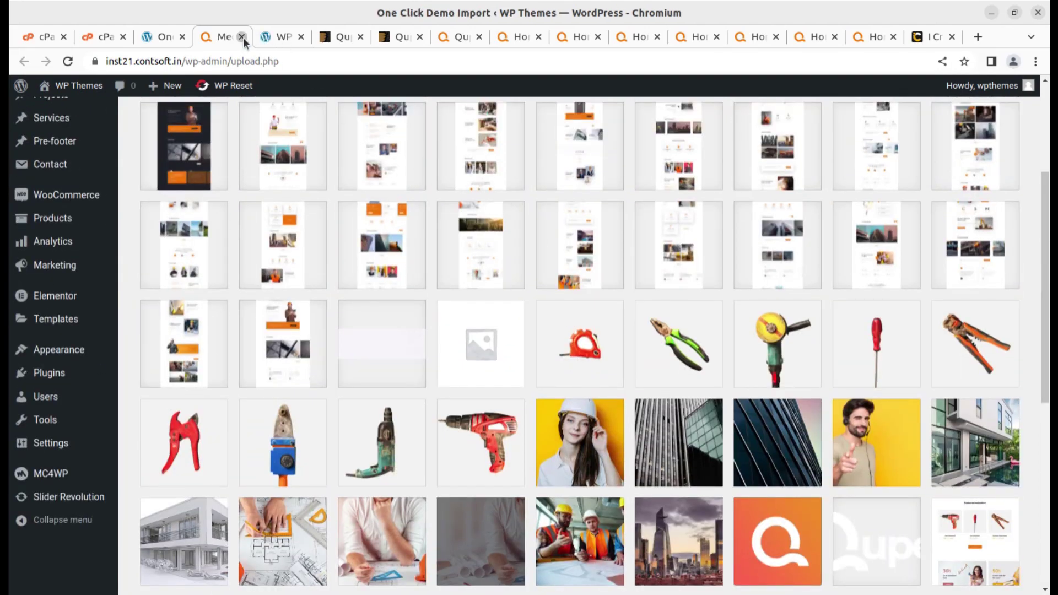
click(213, 37)
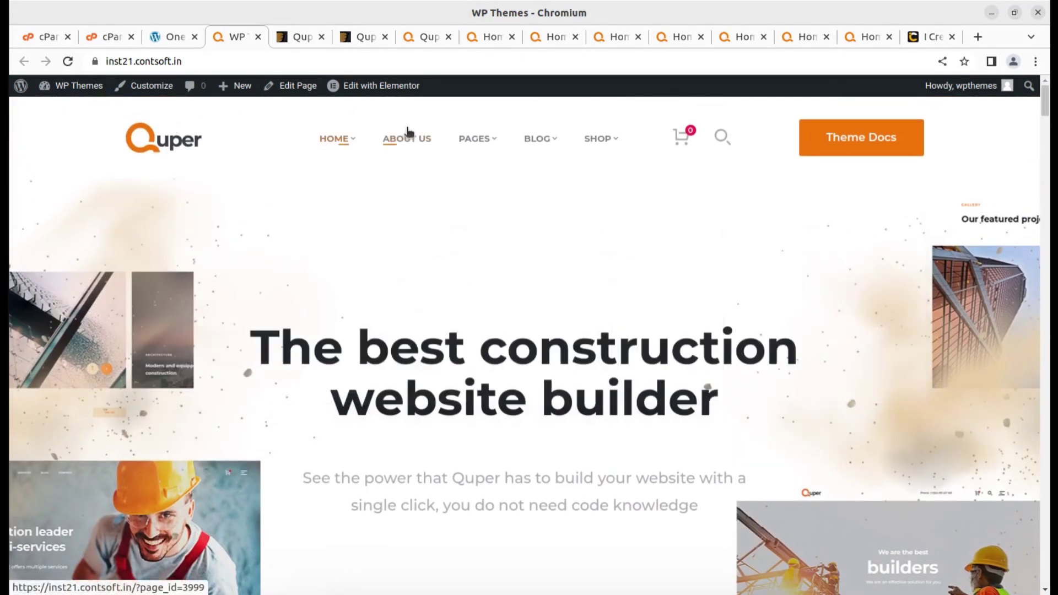
mouse_move(345, 142)
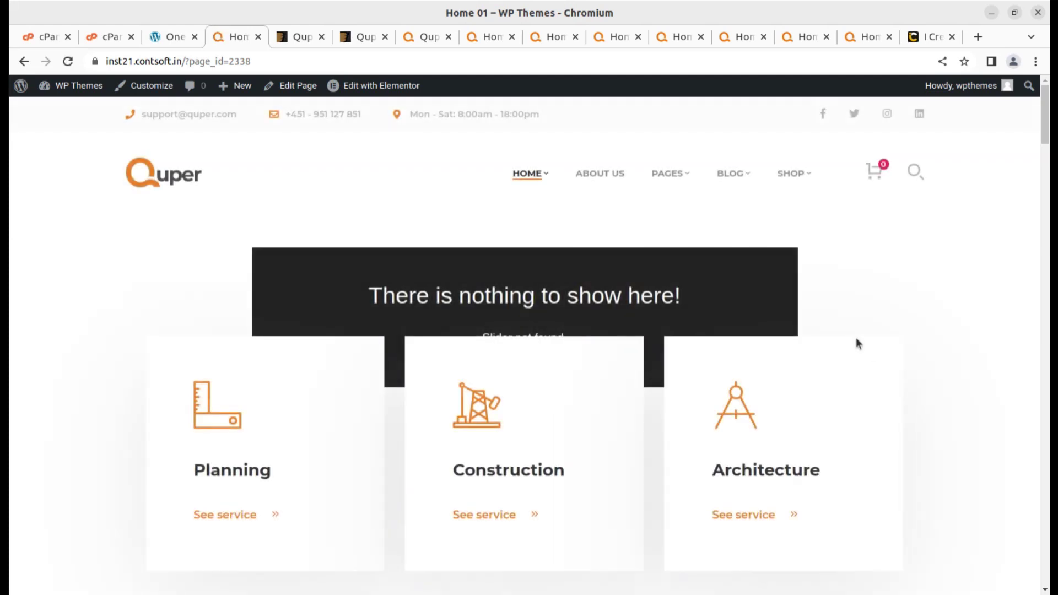
scroll(571, 333, down, 7)
scroll(572, 336, up, 6)
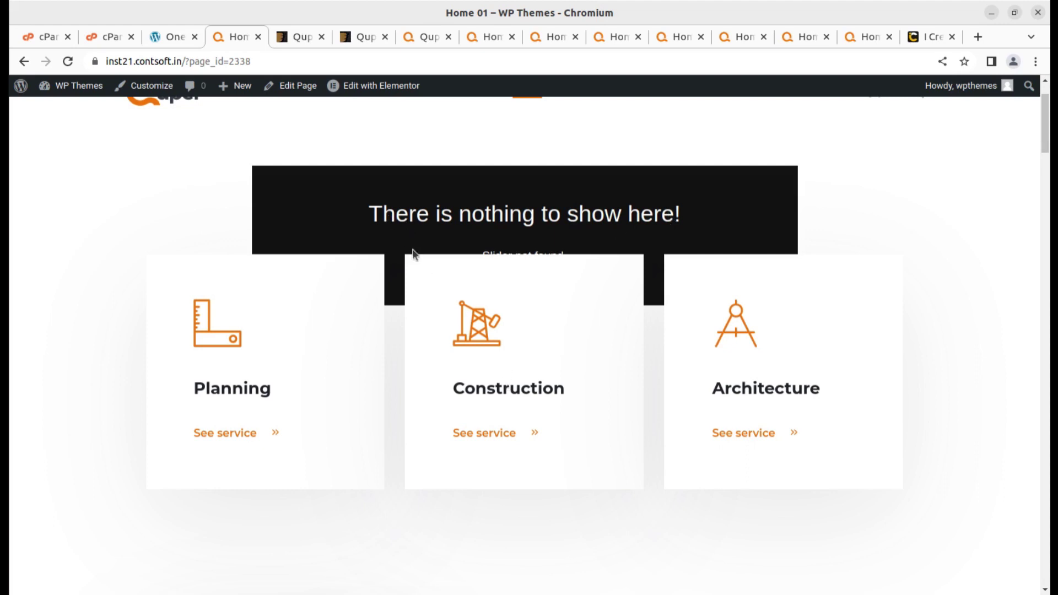
scroll(412, 252, up, 3)
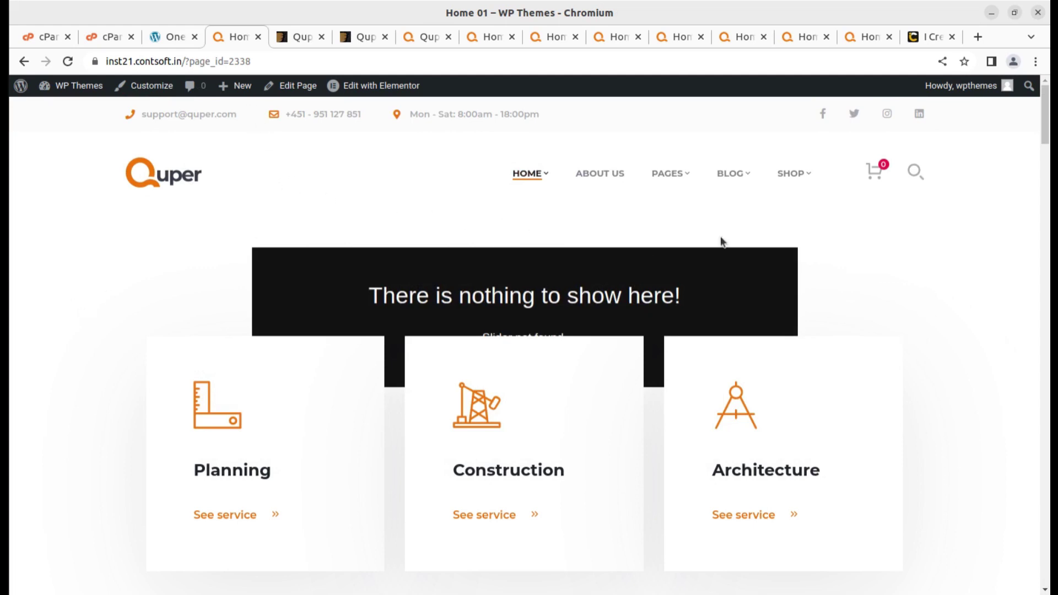
Step: Return to the WordPress admin and locate slider-01.zip in the Quper package's demo folder in the file manager
click(168, 38)
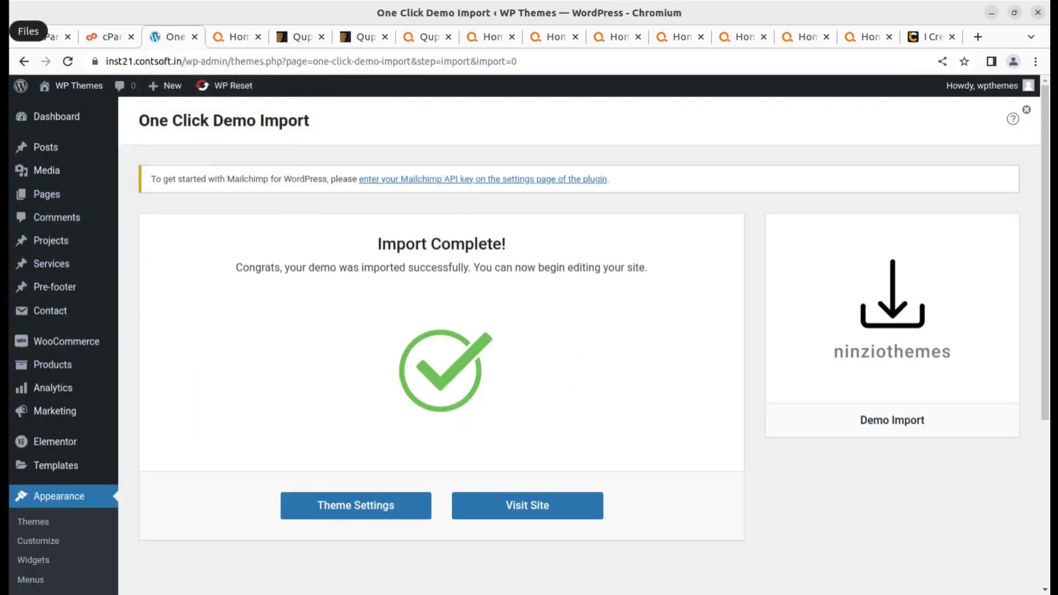
click(5, 22)
double_click(213, 93)
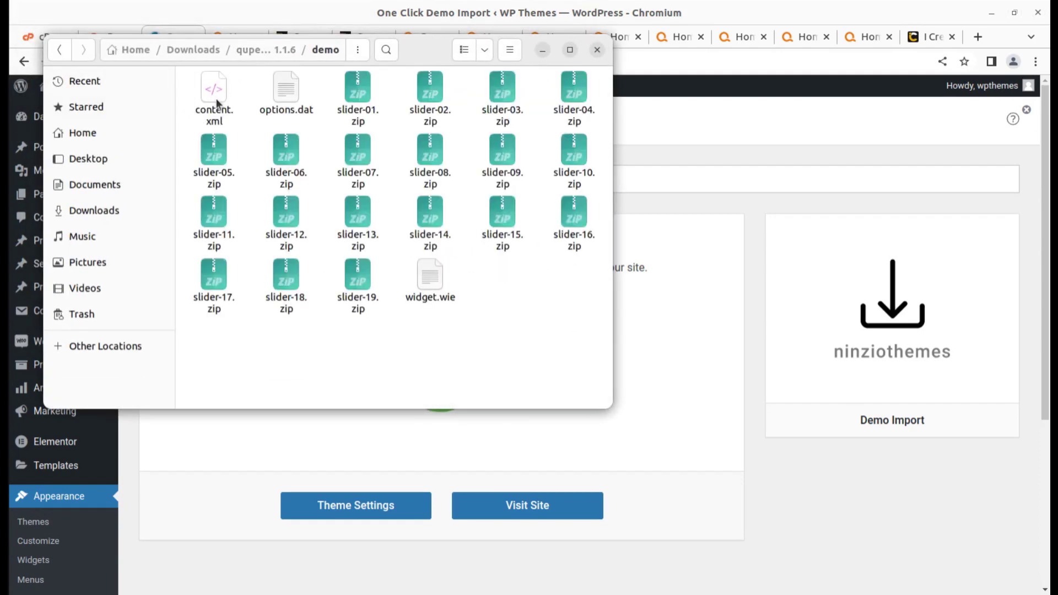
click(355, 100)
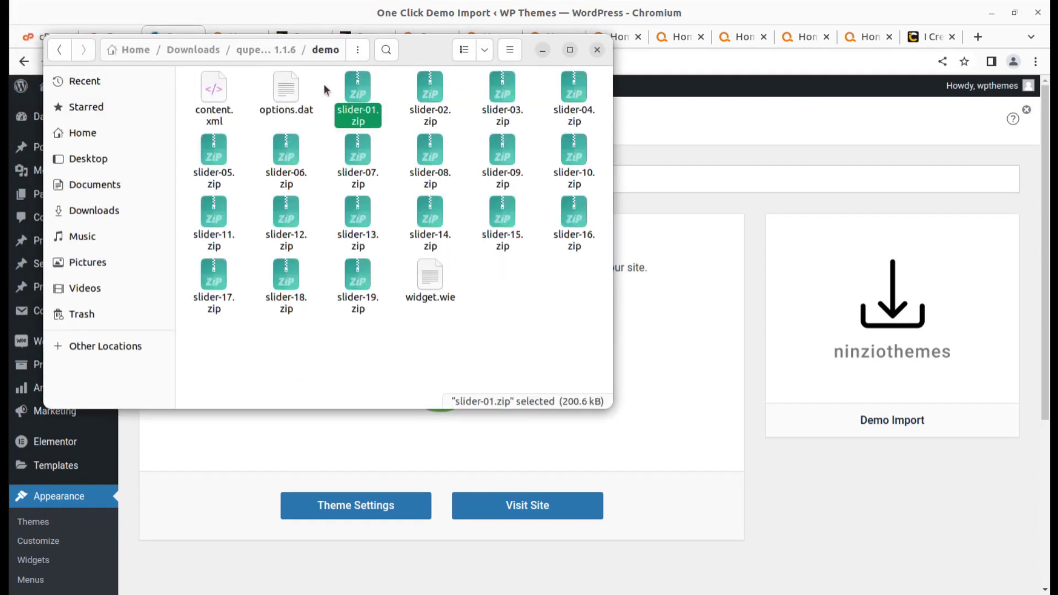
click(542, 51)
Step: Open the Slider Revolution overview in the WordPress admin and dismiss its welcome window
scroll(50, 413, down, 5)
mouse_move(76, 450)
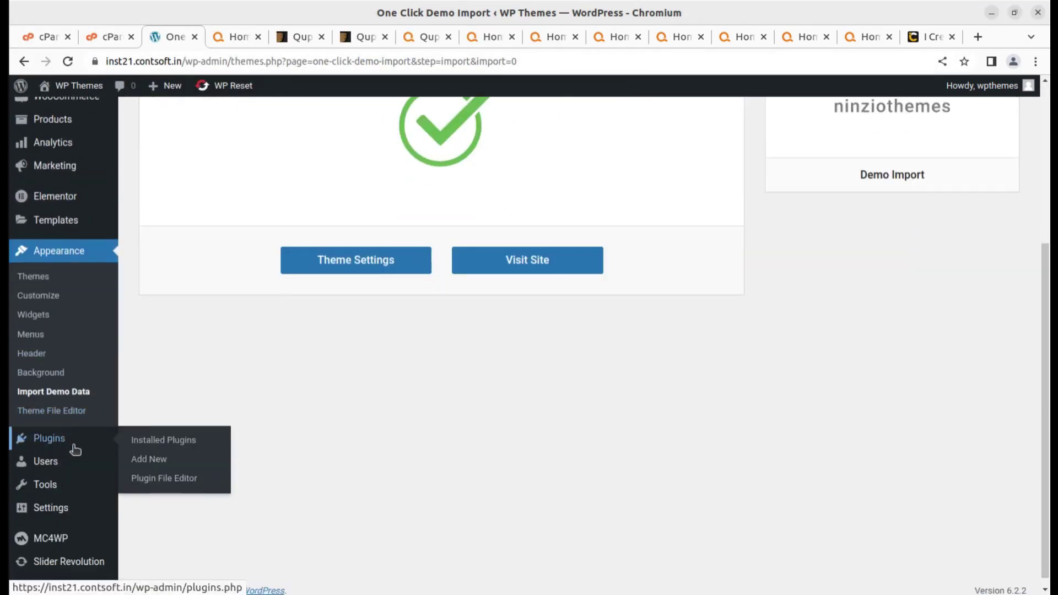
scroll(77, 496, down, 1)
click(82, 552)
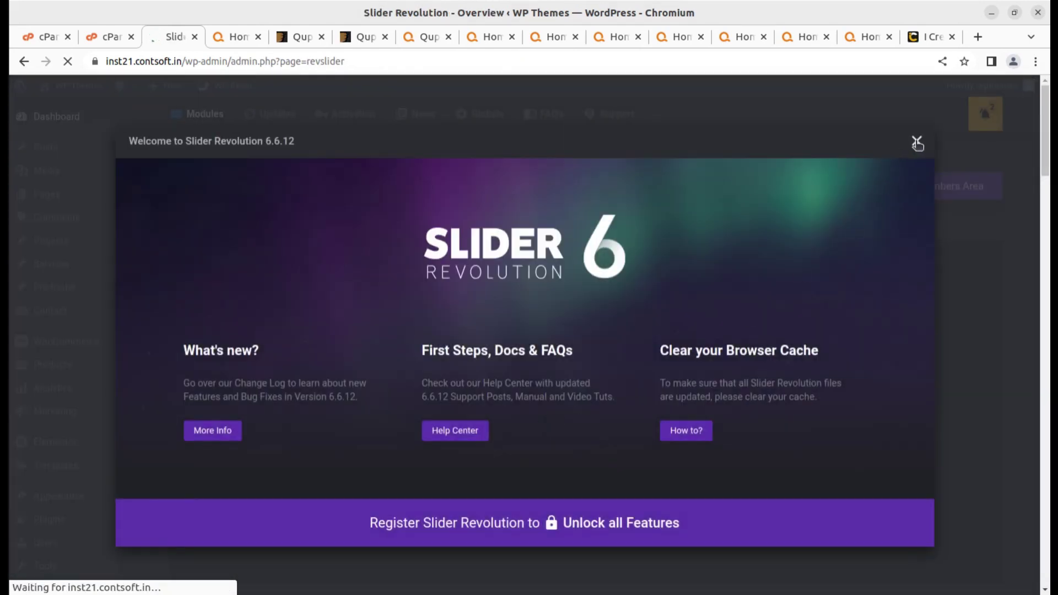
click(917, 143)
Step: Manually import slider-01.zip from Downloads/quper_v1.1.6/demo into Slider Revolution
scroll(690, 406, down, 5)
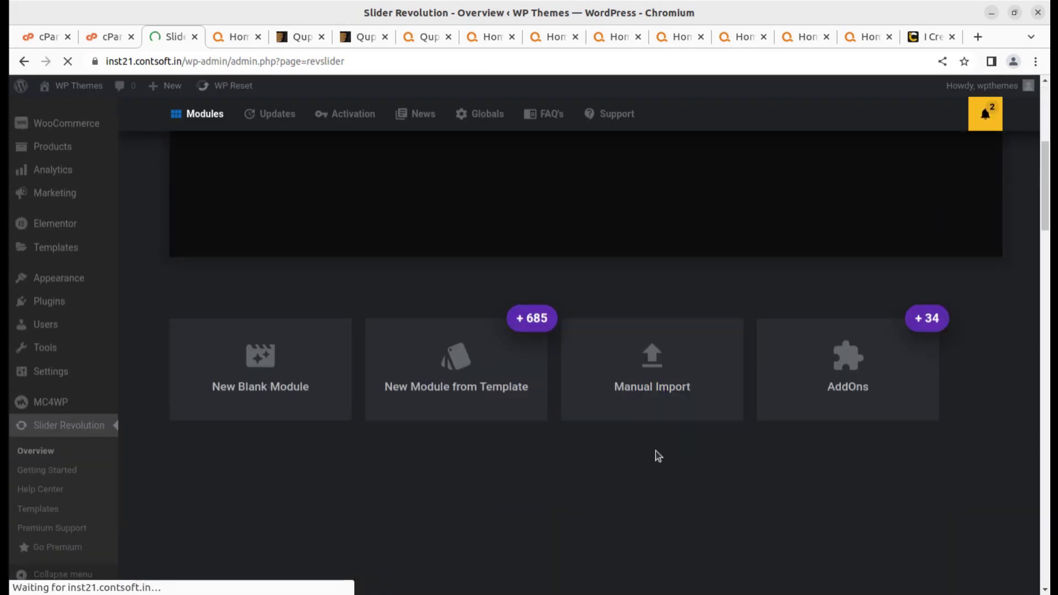
click(651, 385)
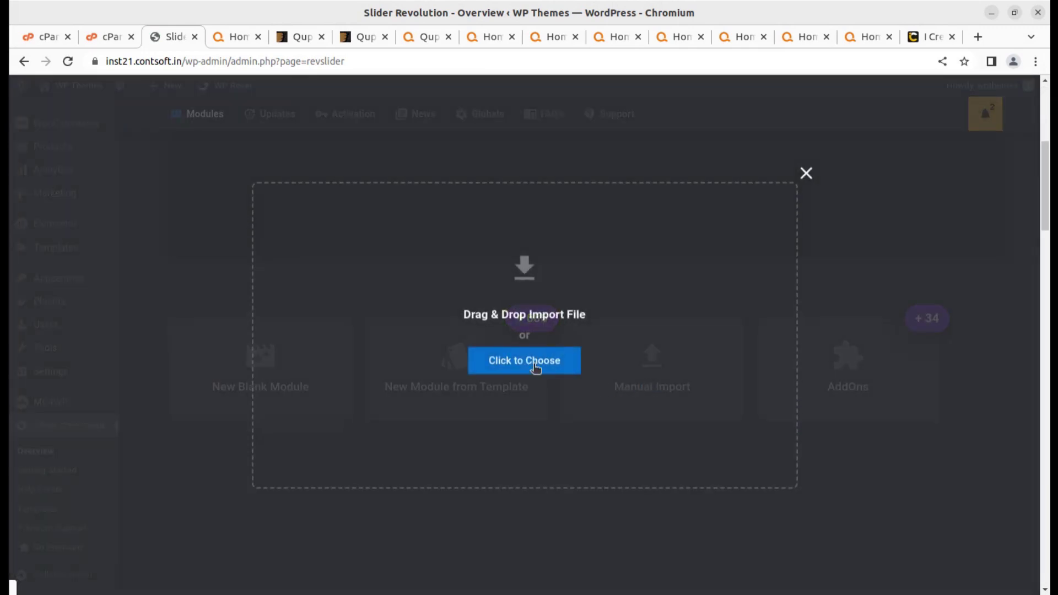
click(535, 364)
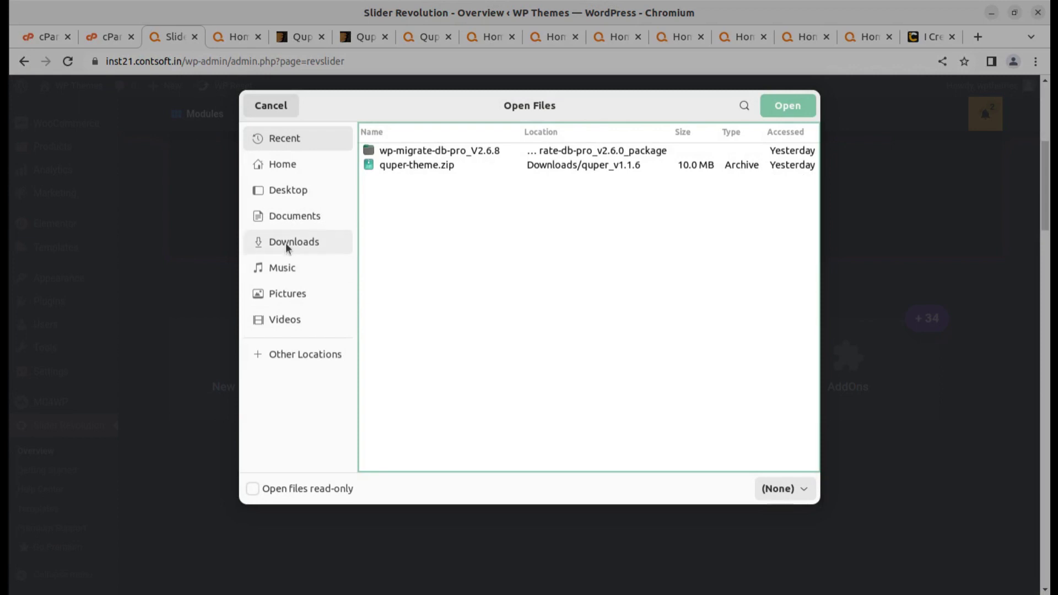
click(287, 247)
double_click(438, 186)
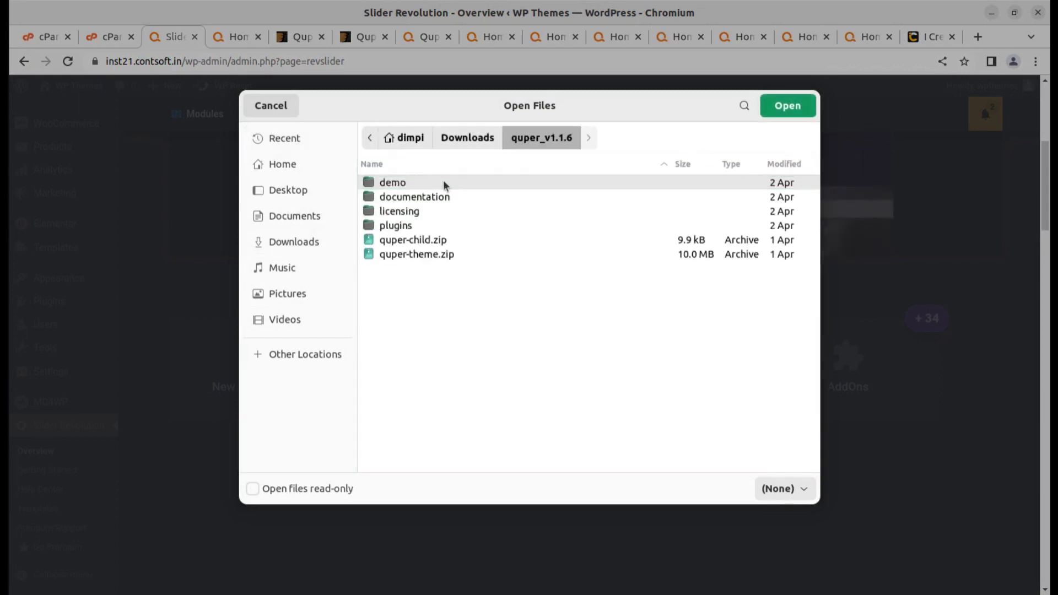
double_click(431, 185)
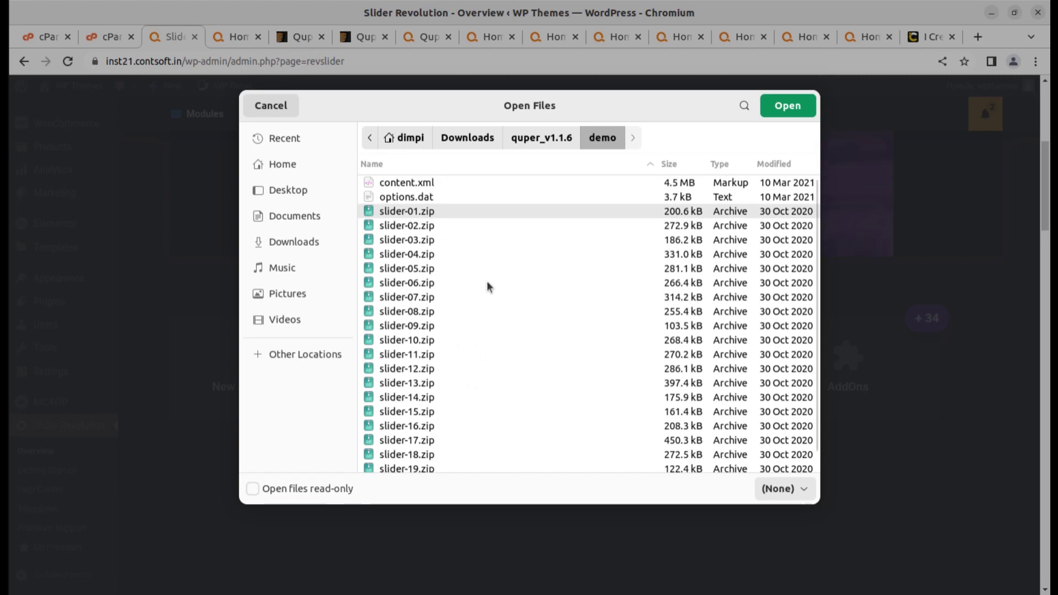
click(774, 106)
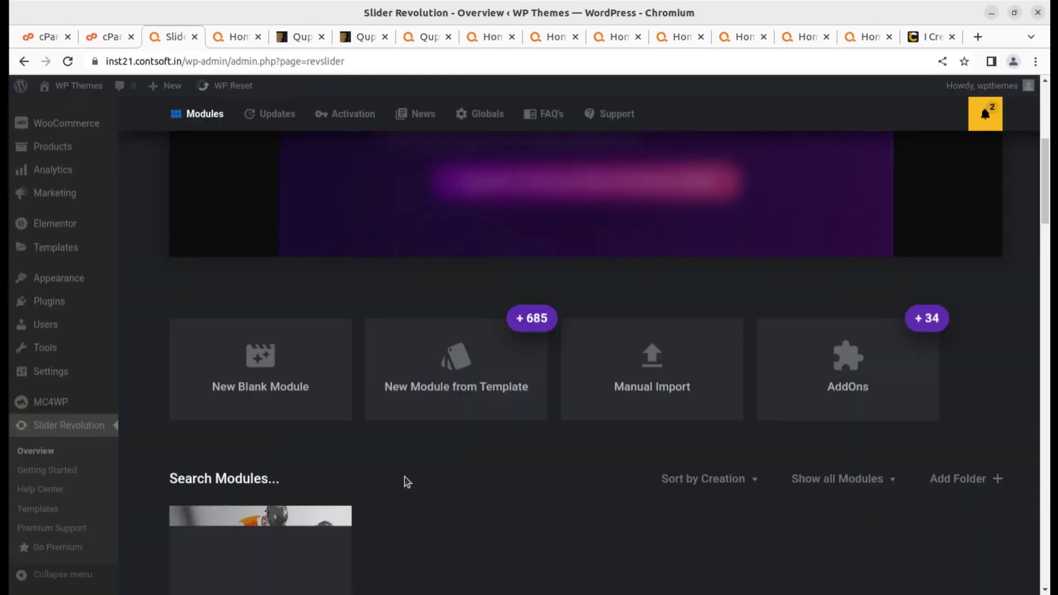
Step: Check the imported slider in the Slider Revolution modules and on the live Home 01 page, then return to the overview
scroll(256, 491, down, 3)
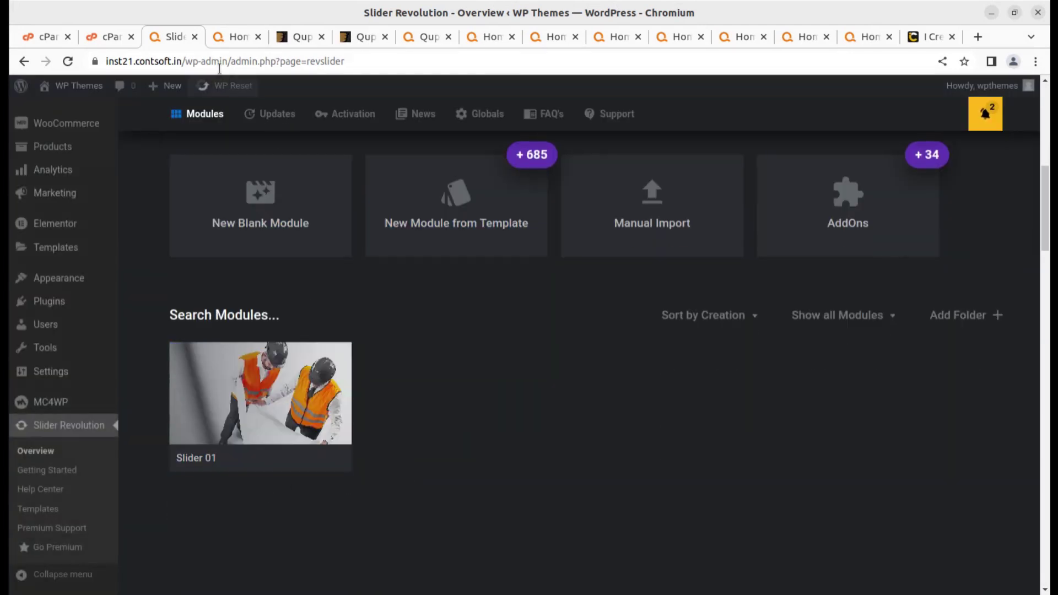
click(236, 37)
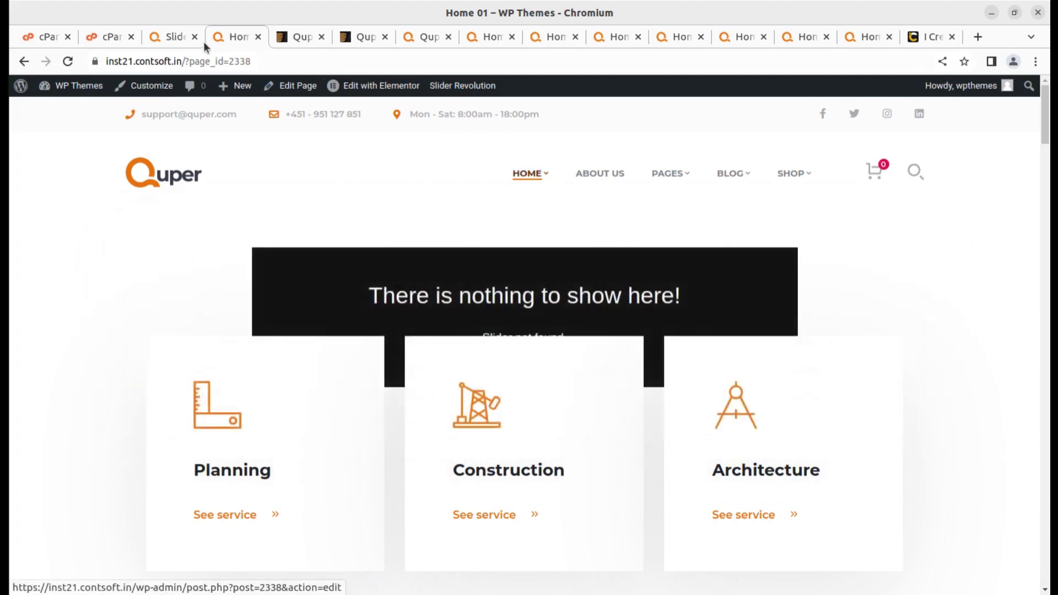
click(174, 38)
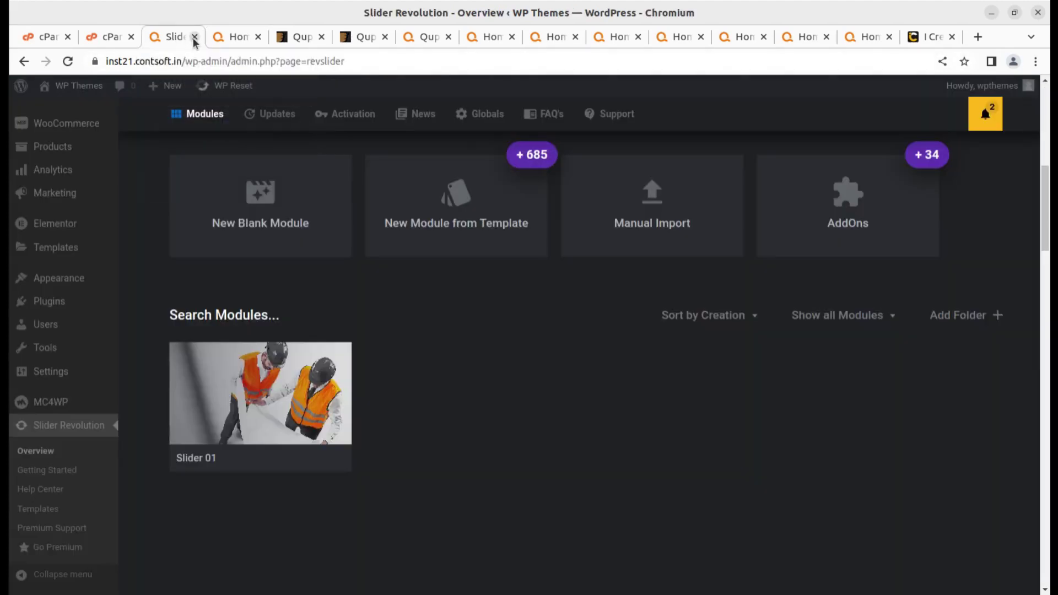
click(117, 37)
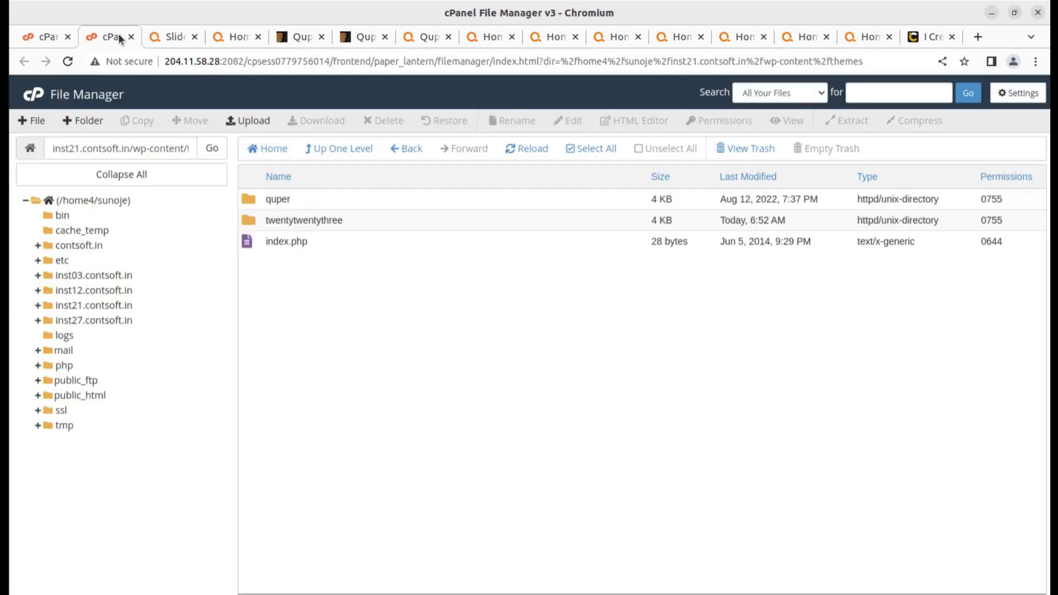
click(233, 37)
click(174, 37)
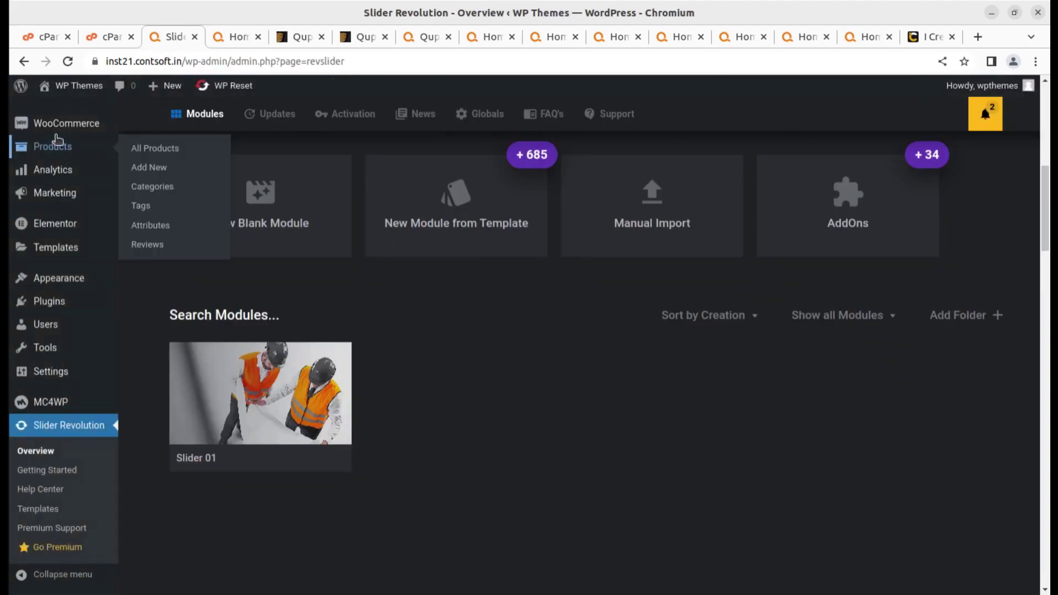
Step: In the theme Customizer's Homepage Settings, set the static homepage to Home 01 and publish the change
scroll(38, 352, down, 3)
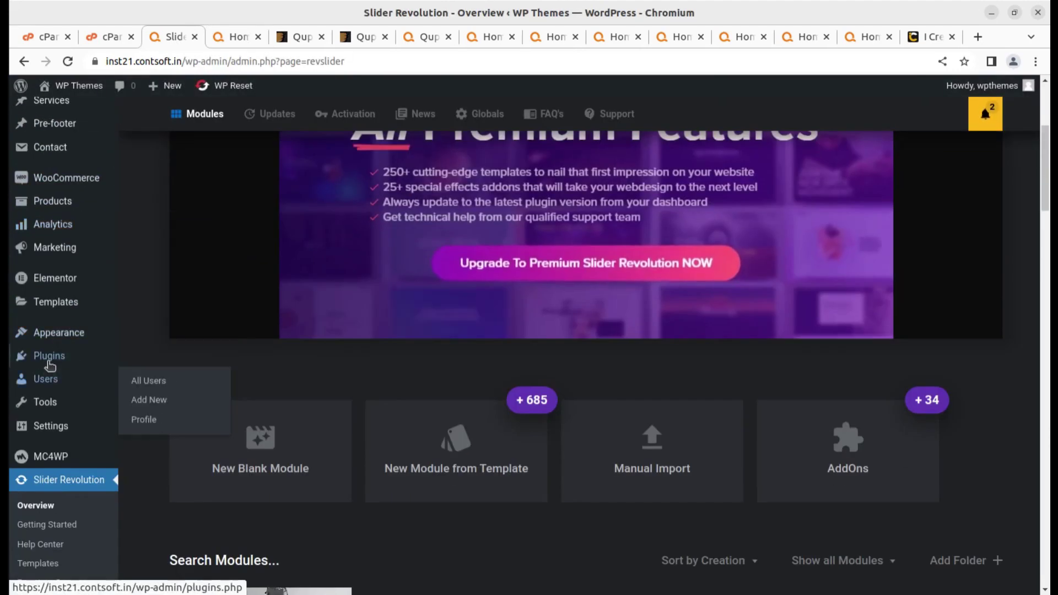
mouse_move(57, 343)
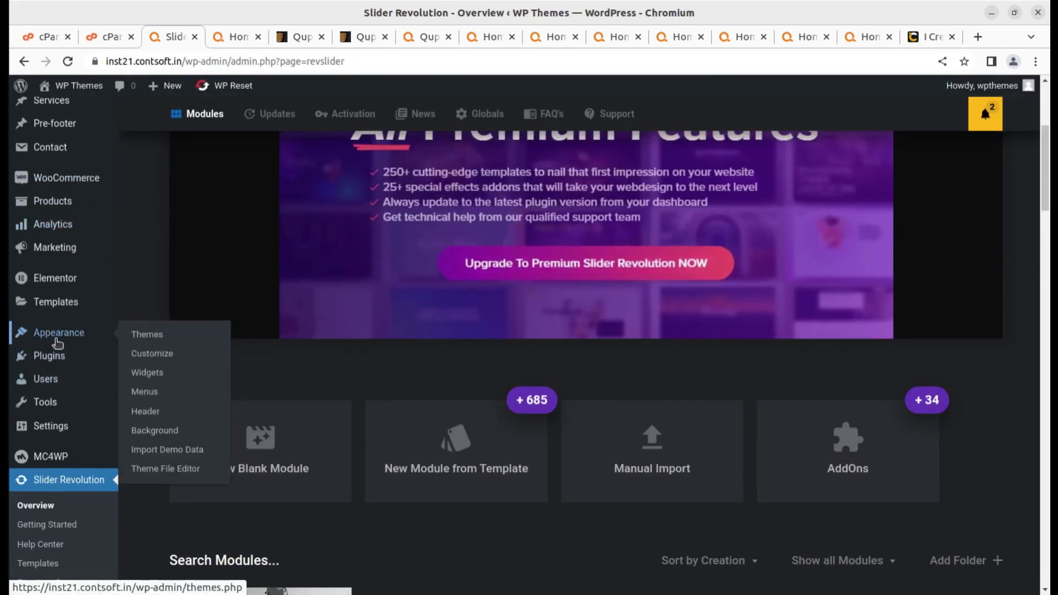
click(155, 358)
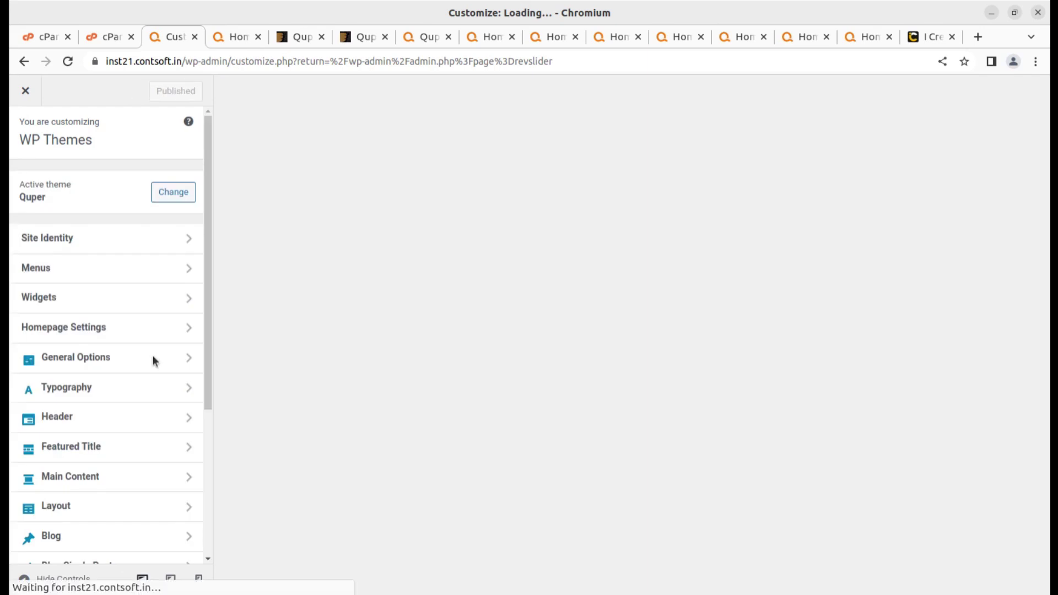
scroll(126, 479, down, 4)
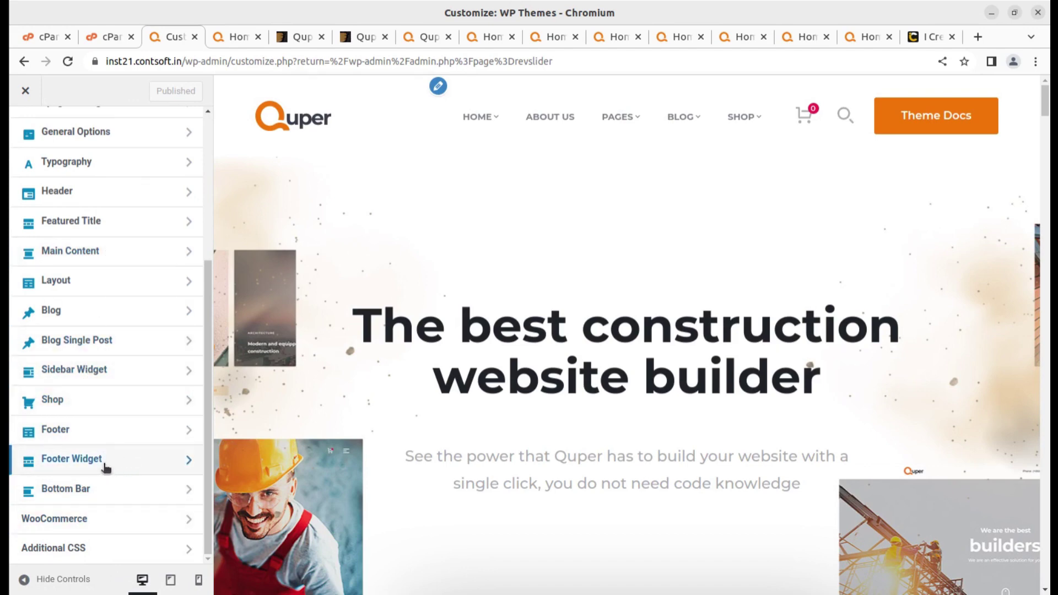
scroll(106, 465, up, 5)
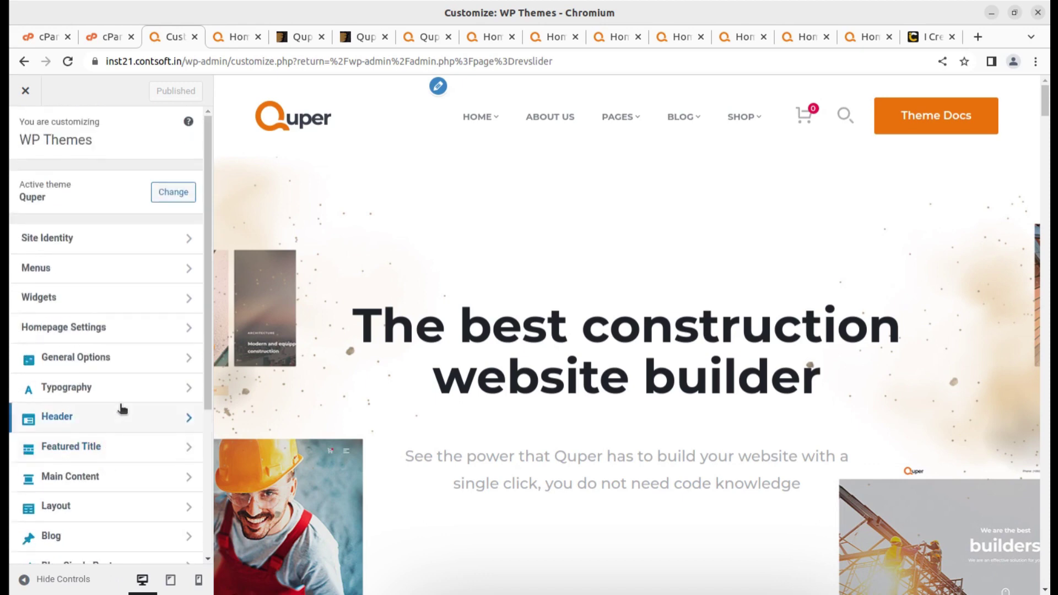
click(122, 331)
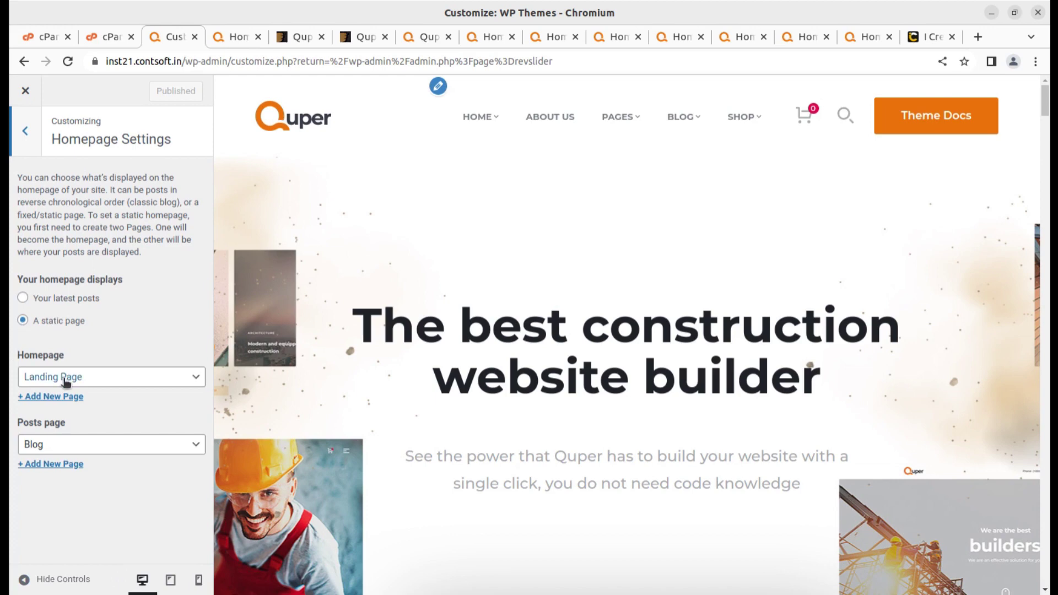
click(111, 377)
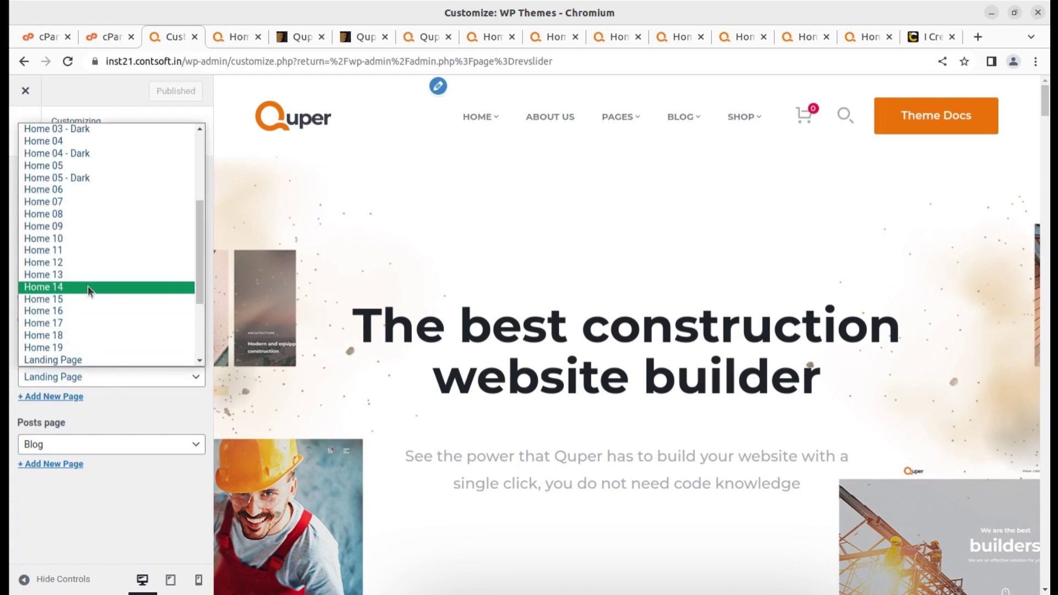
scroll(88, 285, up, 5)
click(62, 226)
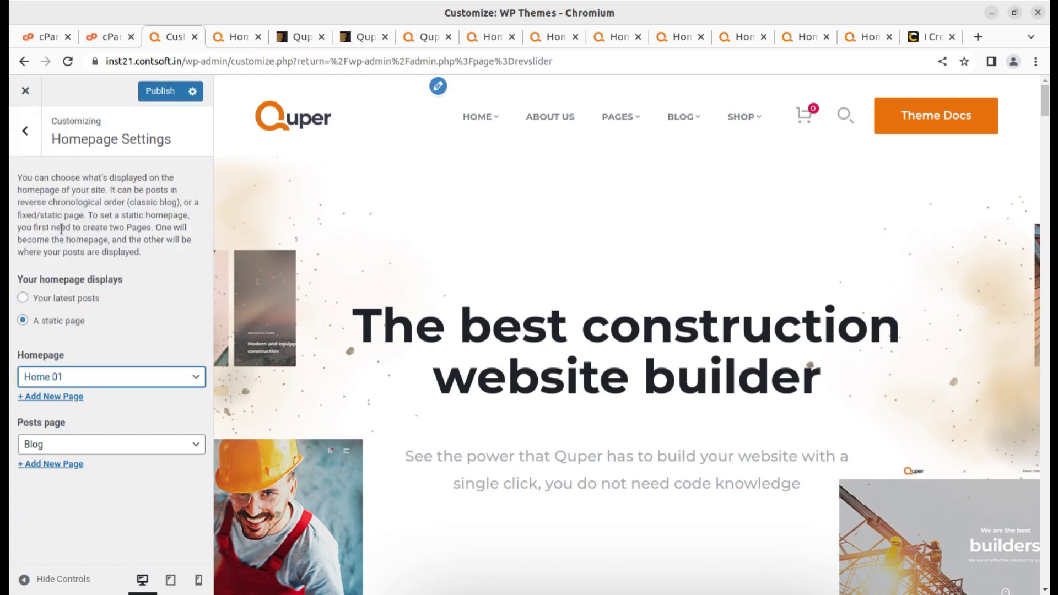
click(151, 92)
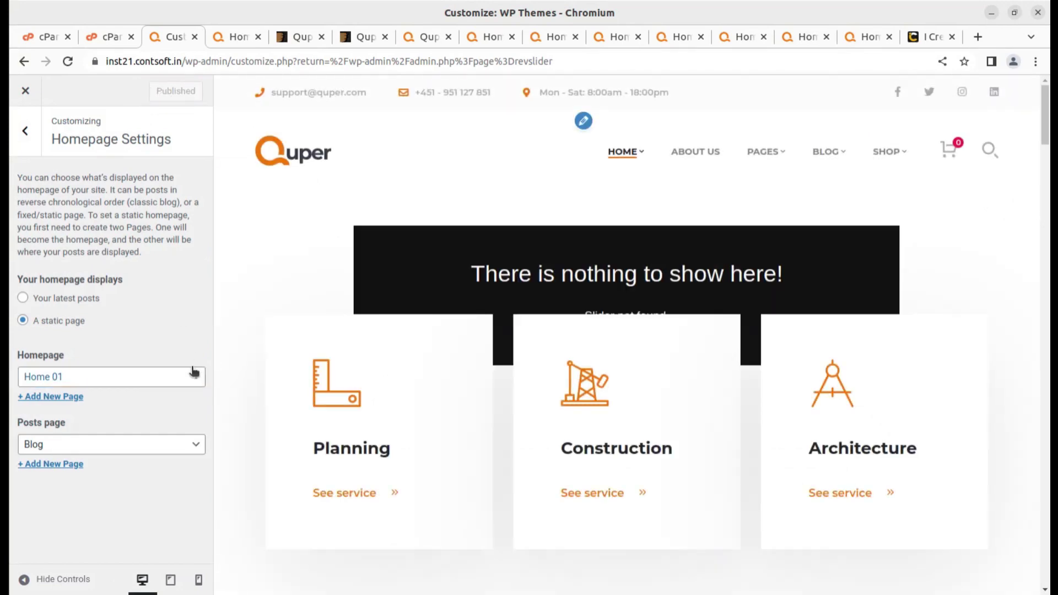
Step: Leave the Customizer, decline Slider Revolution's usage data sharing, and open the live site in a new tab
click(26, 93)
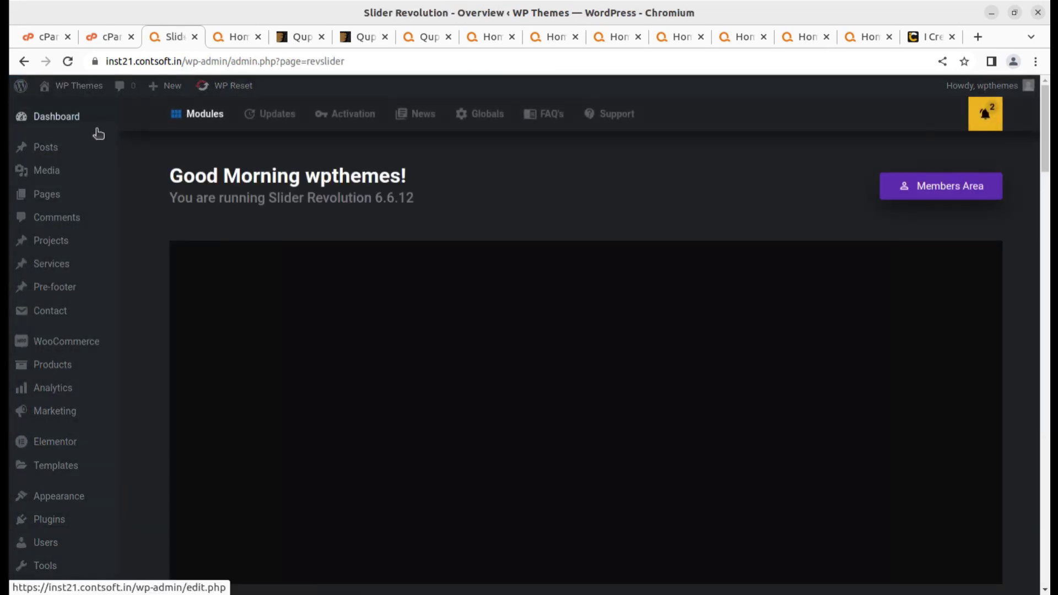
mouse_move(50, 80)
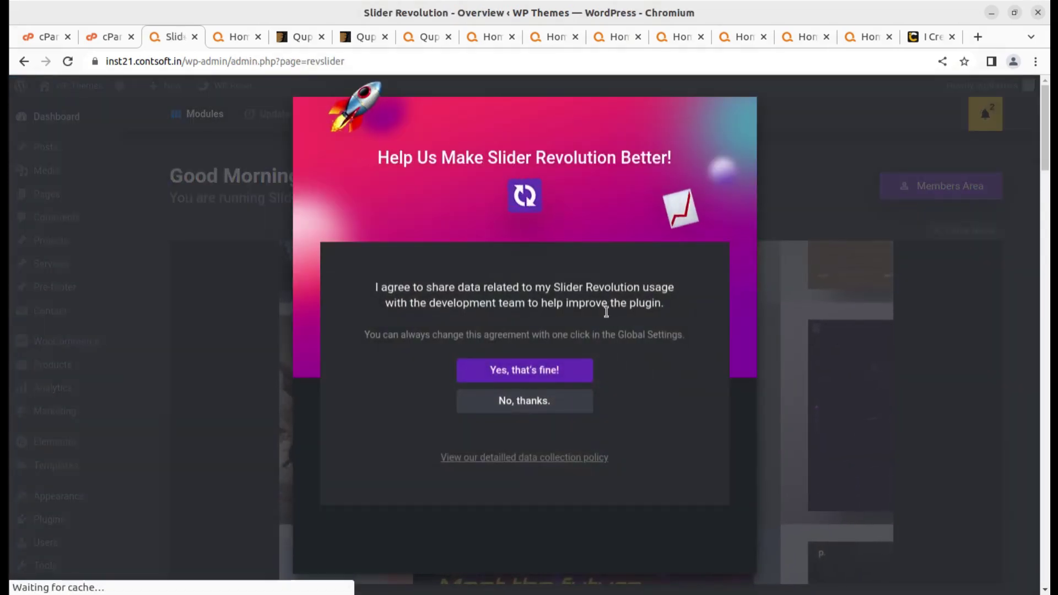
click(501, 400)
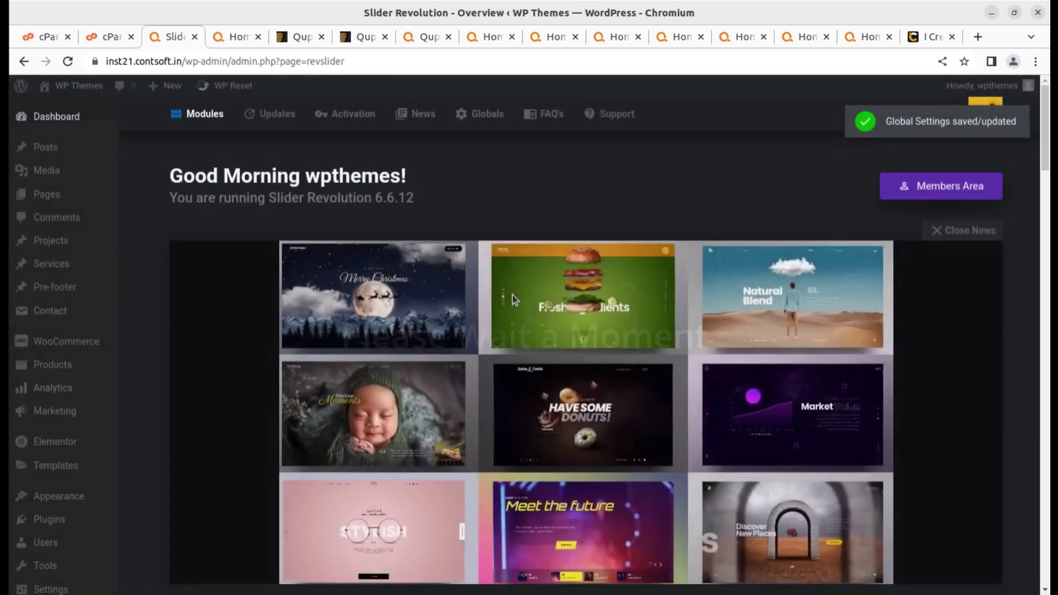
mouse_move(66, 86)
middle_click(49, 106)
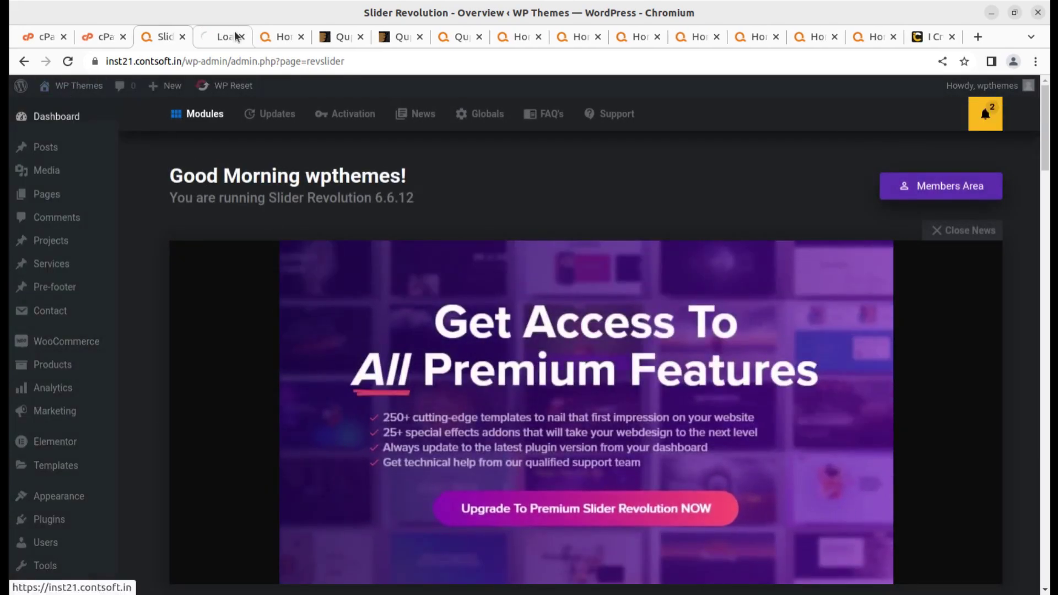
Step: Open the live Home 01 page for editing with Elementor and dismiss the What's New announcement
click(228, 37)
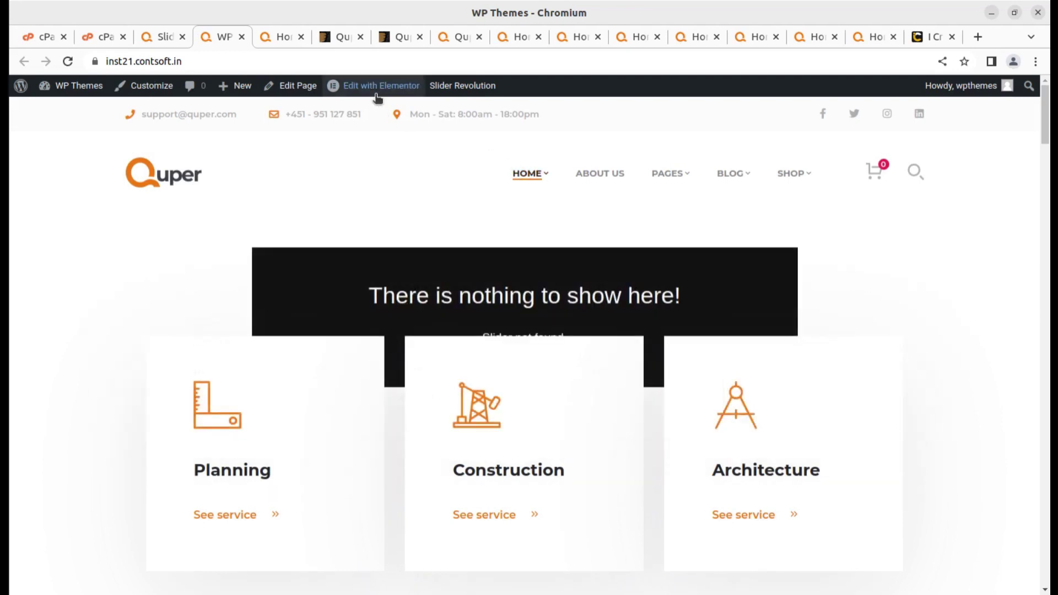
mouse_move(374, 93)
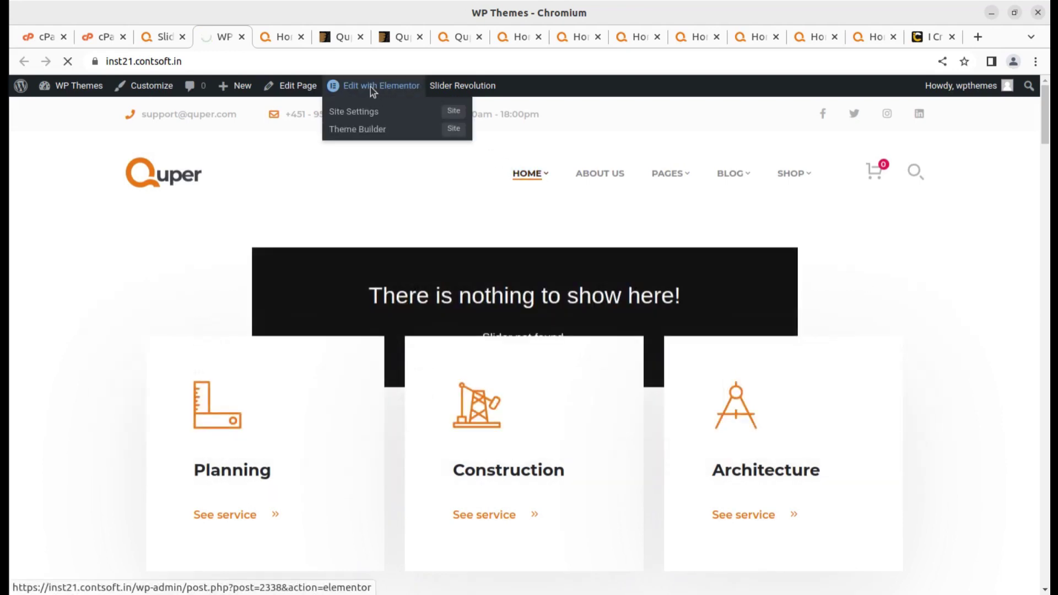
click(370, 87)
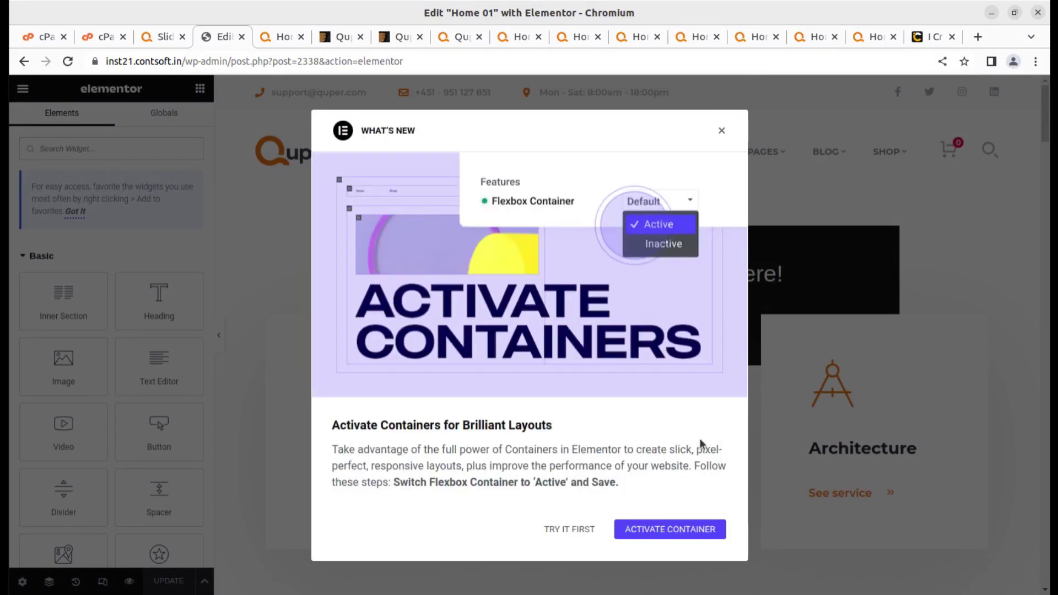
click(721, 130)
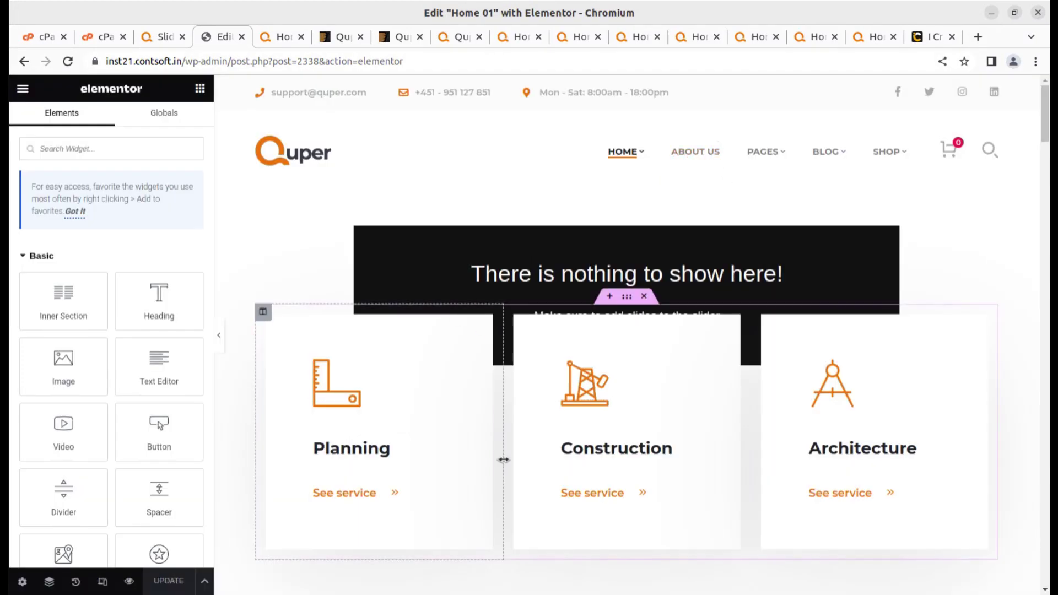
Step: Choose Slider 01 in the homepage's Slider Revolution widget and apply the choice to the page
click(560, 234)
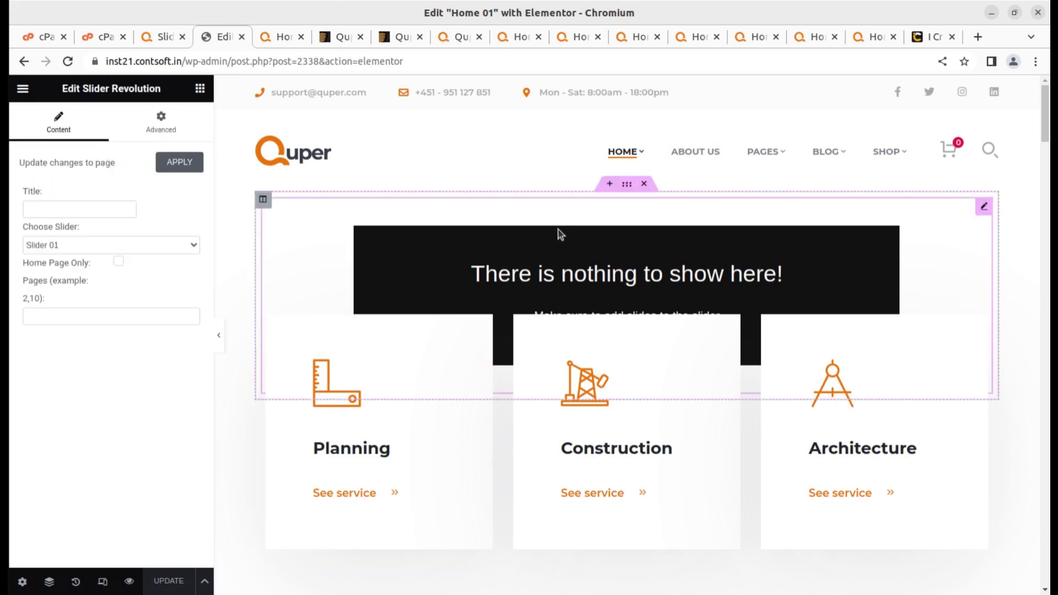
click(98, 245)
click(87, 259)
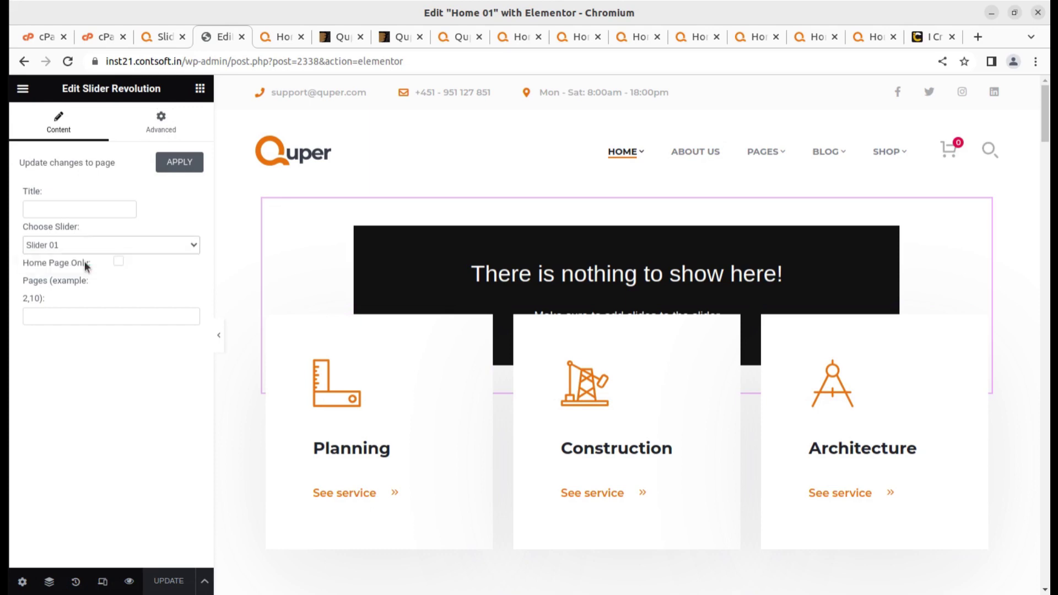
click(180, 165)
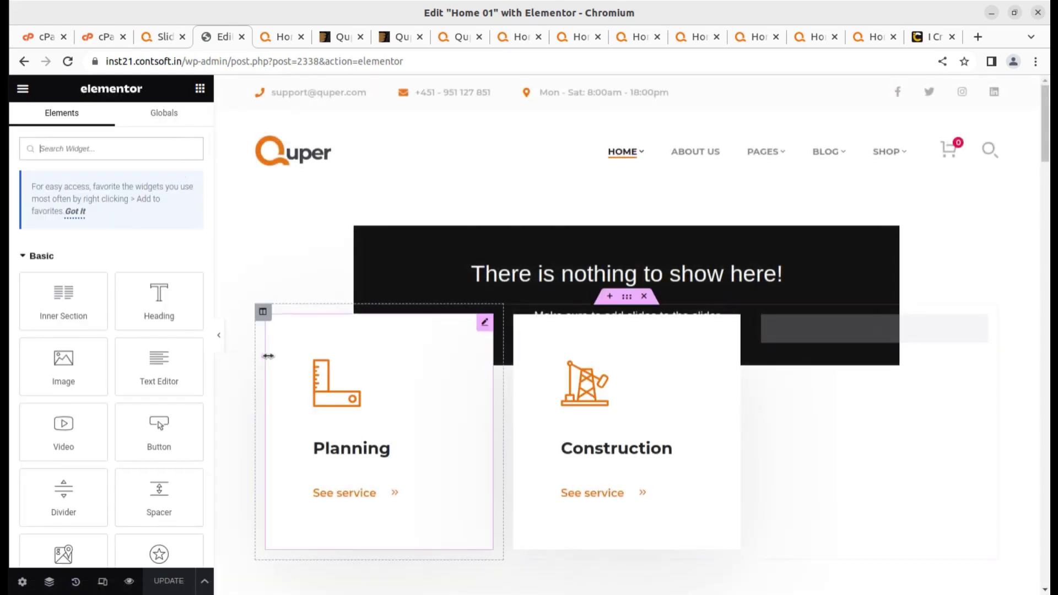
Step: View the live page from Elementor and reload it to check the slider area
click(23, 89)
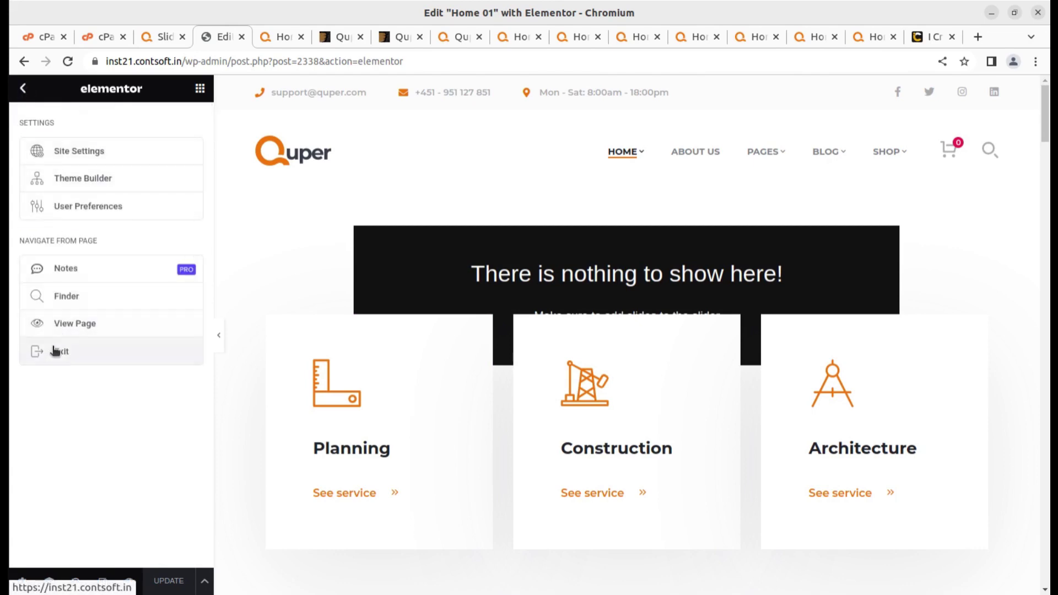
click(65, 325)
click(256, 35)
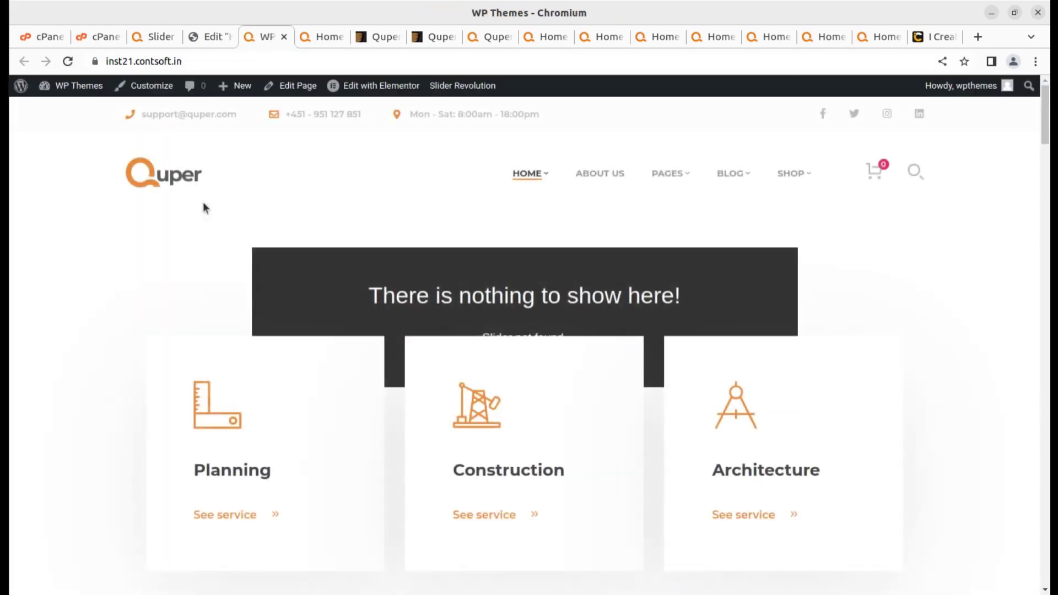
click(67, 62)
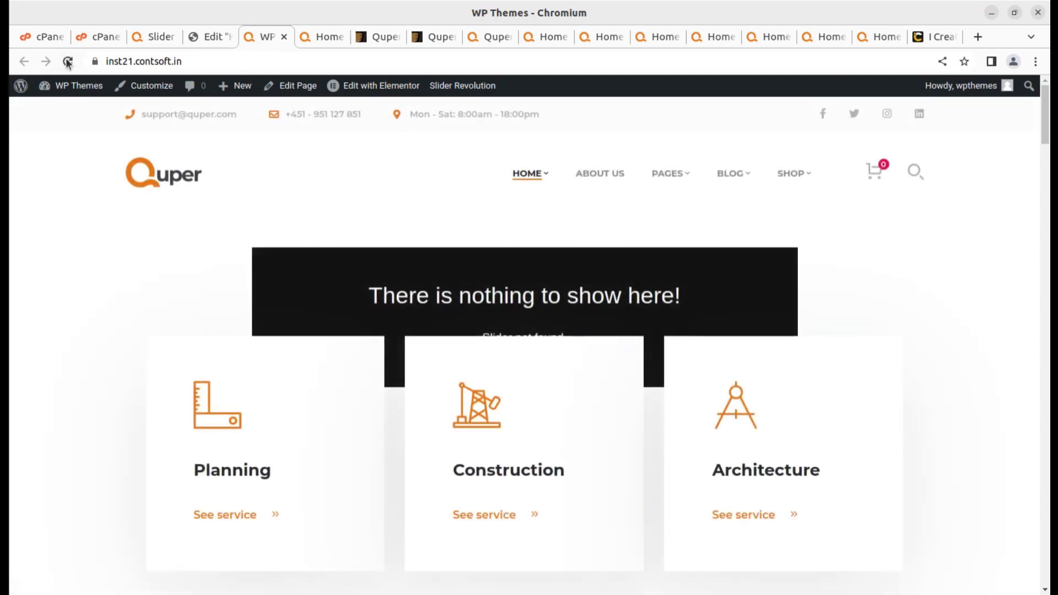
click(69, 62)
Step: Back in Elementor, change the middle icon box's title to "Construction-" and update the page
key(ctrl+Page_Up)
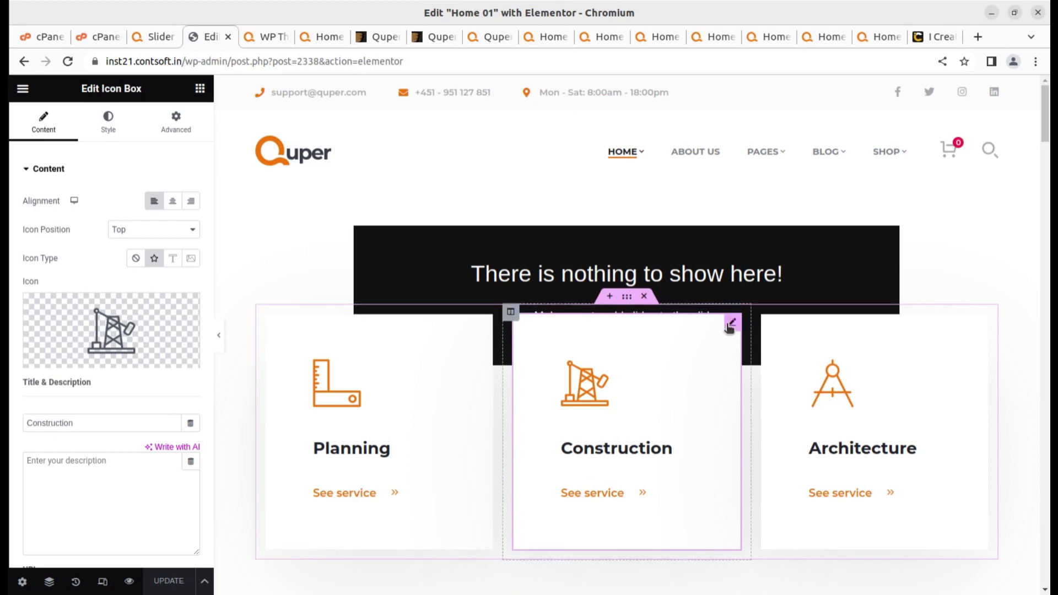
click(87, 423)
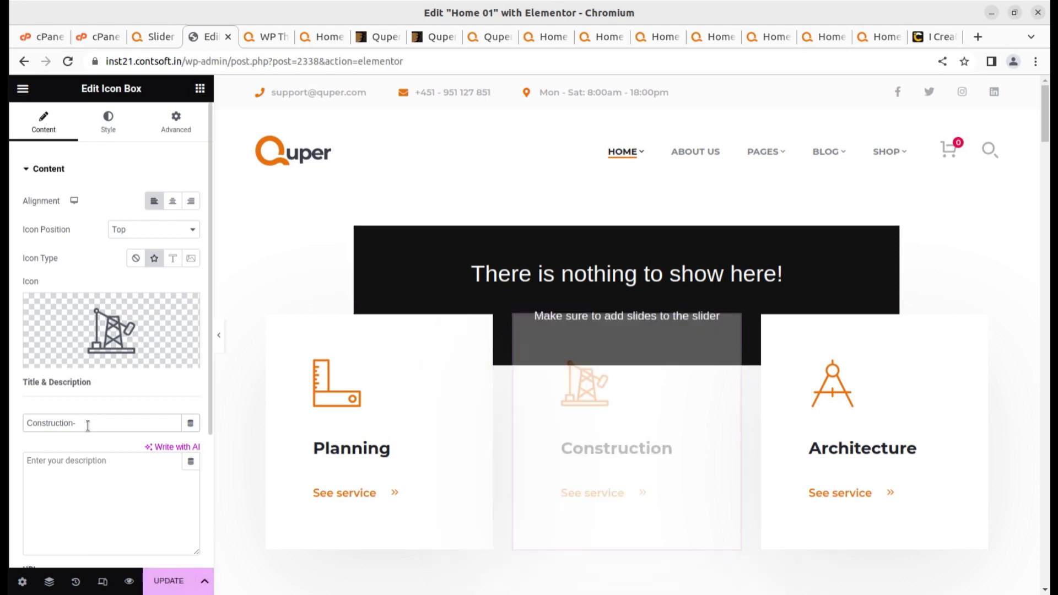
click(159, 583)
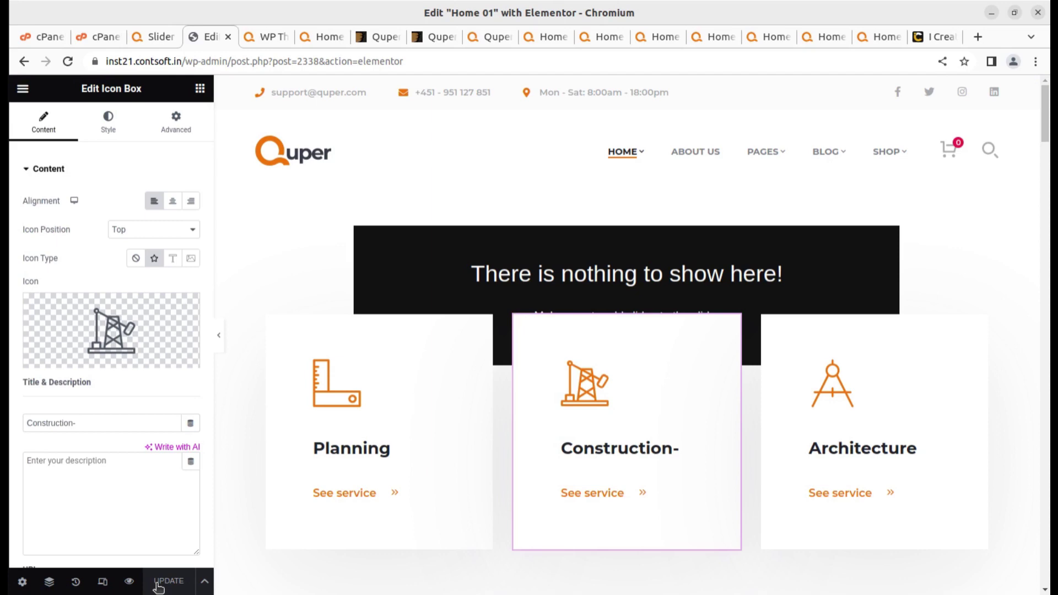
Step: View the updated page on the live site to check the edited icon box title and slider
click(21, 91)
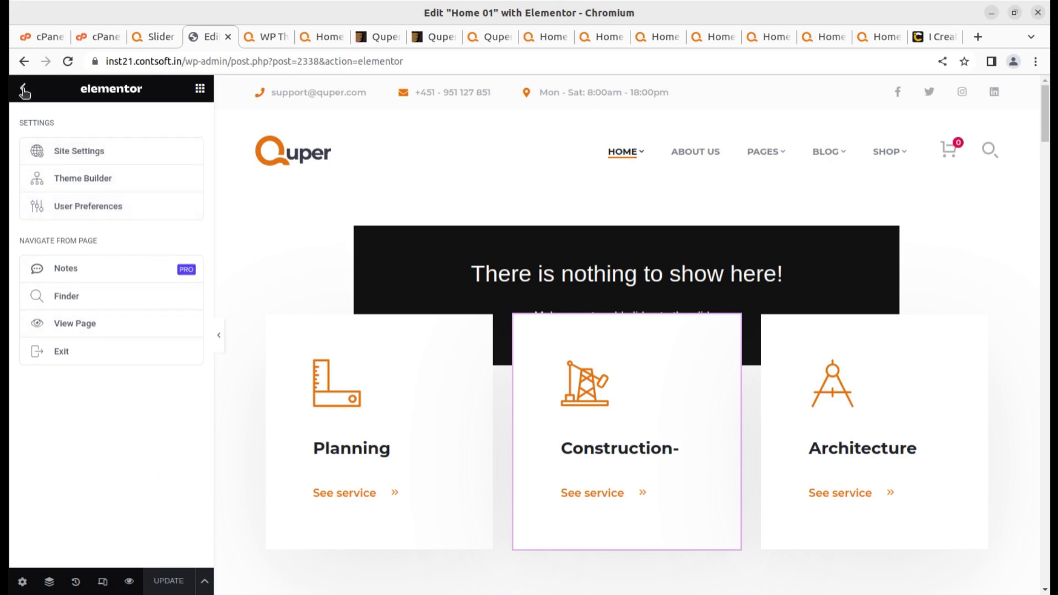
click(71, 330)
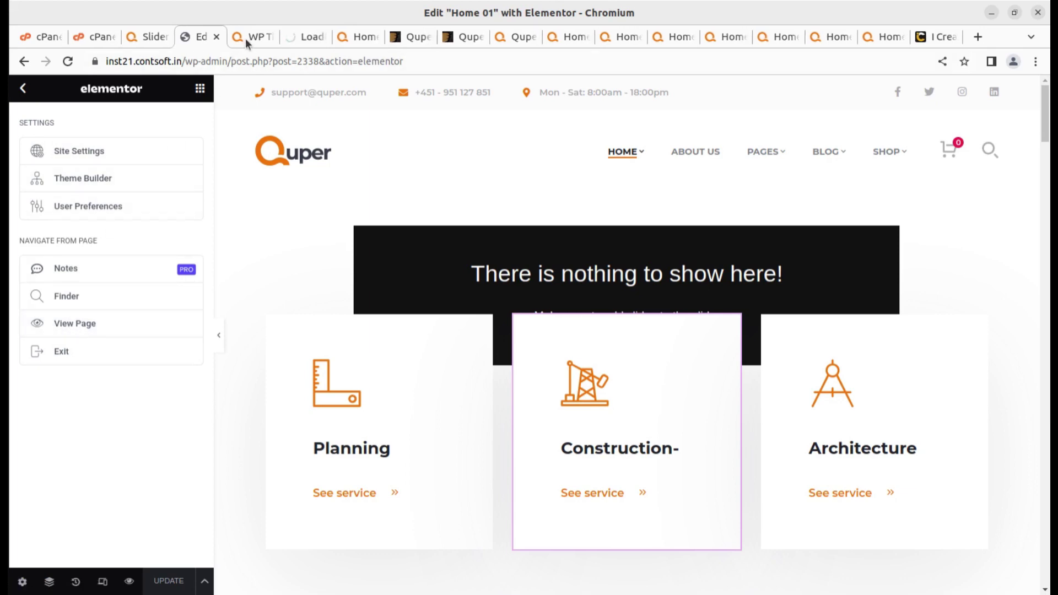
click(256, 39)
click(268, 37)
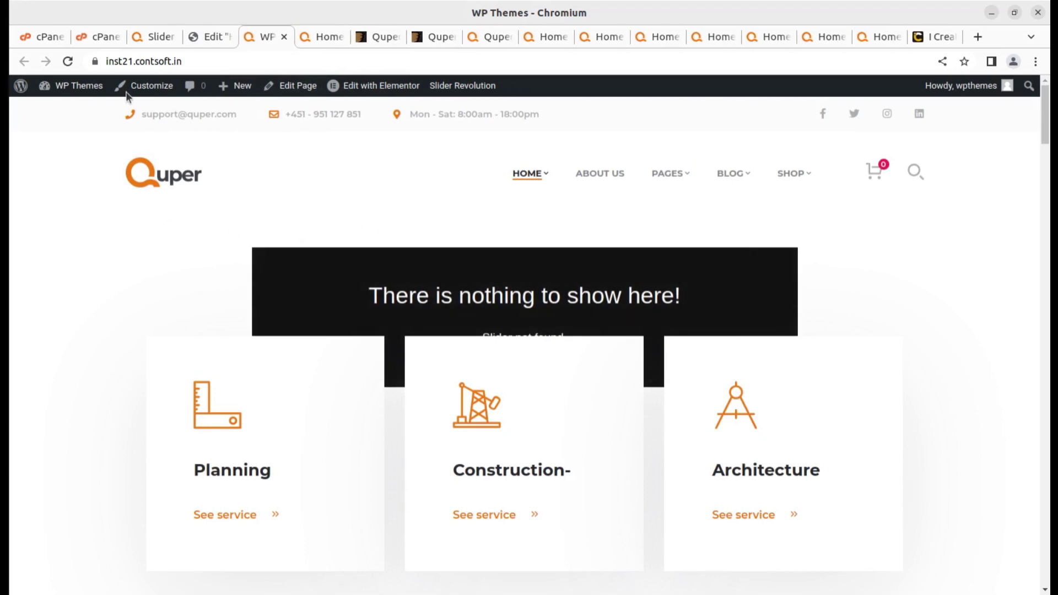
Step: Exit the Elementor editor, open Slider 01 in the Slider Revolution editor, and save the slider
click(213, 35)
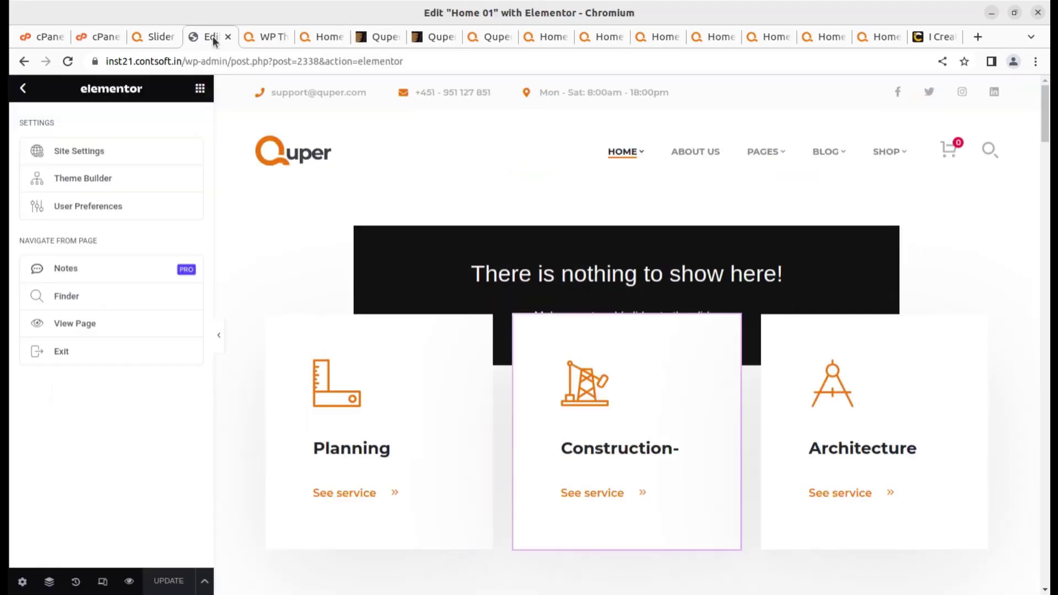
click(62, 351)
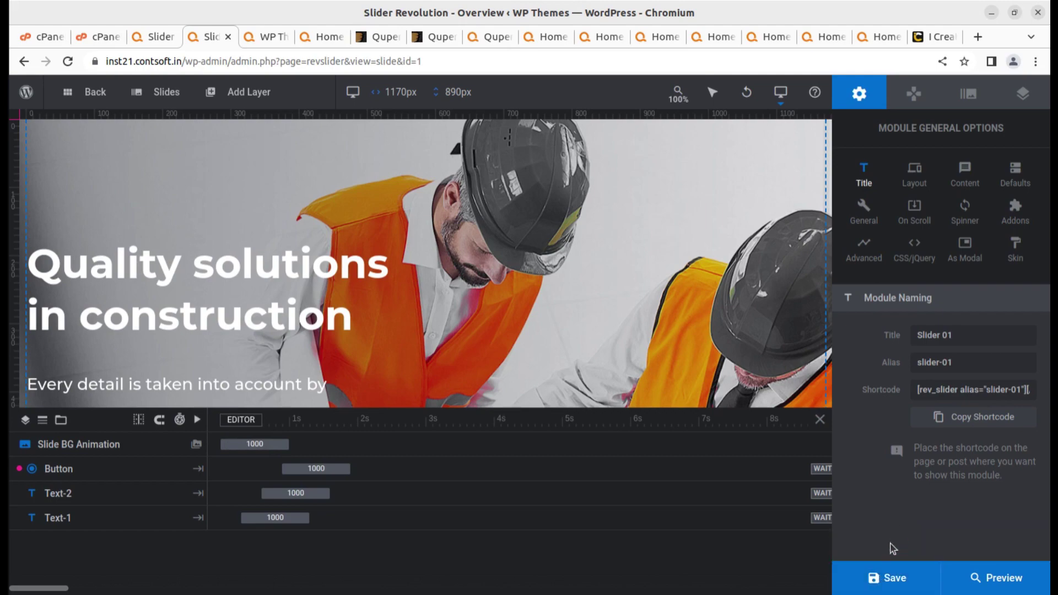
click(885, 578)
click(885, 579)
Step: Close the spare Slider Revolution overview and check the Home 03 and Home 01 demo pages on the live site
click(162, 37)
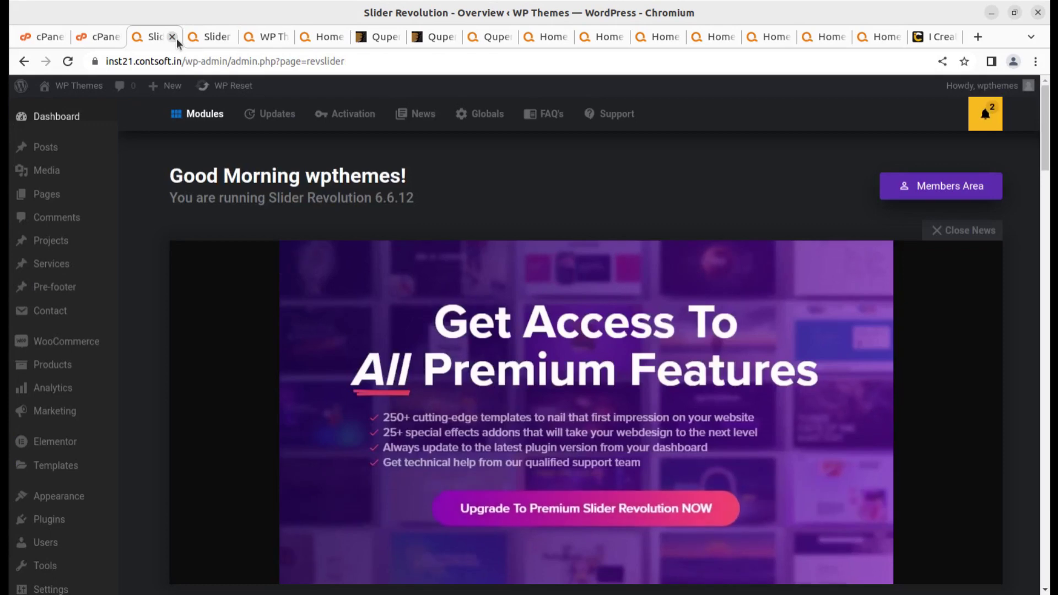
click(172, 37)
click(209, 38)
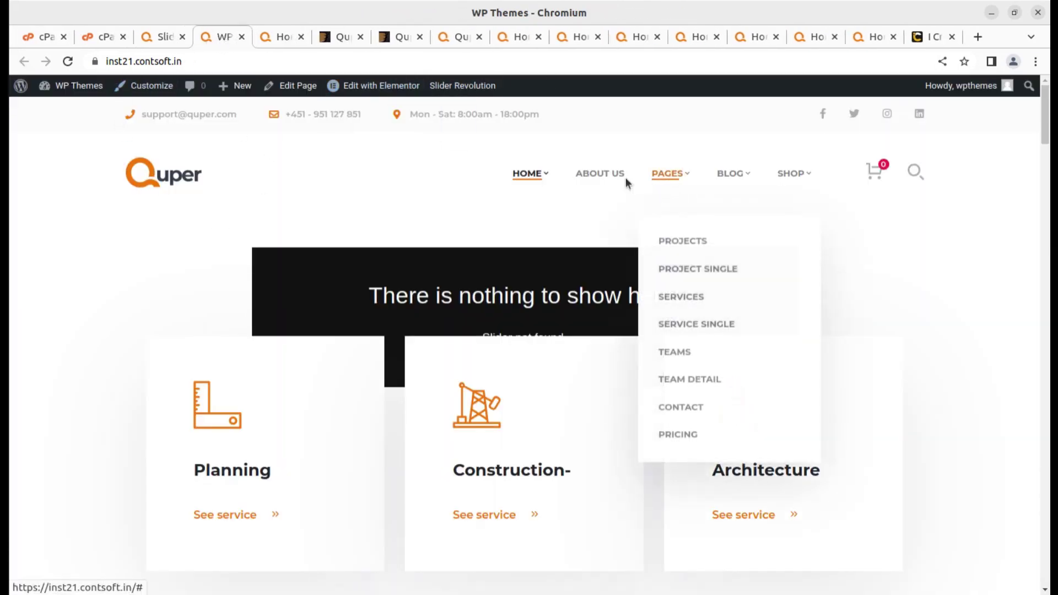
mouse_move(516, 177)
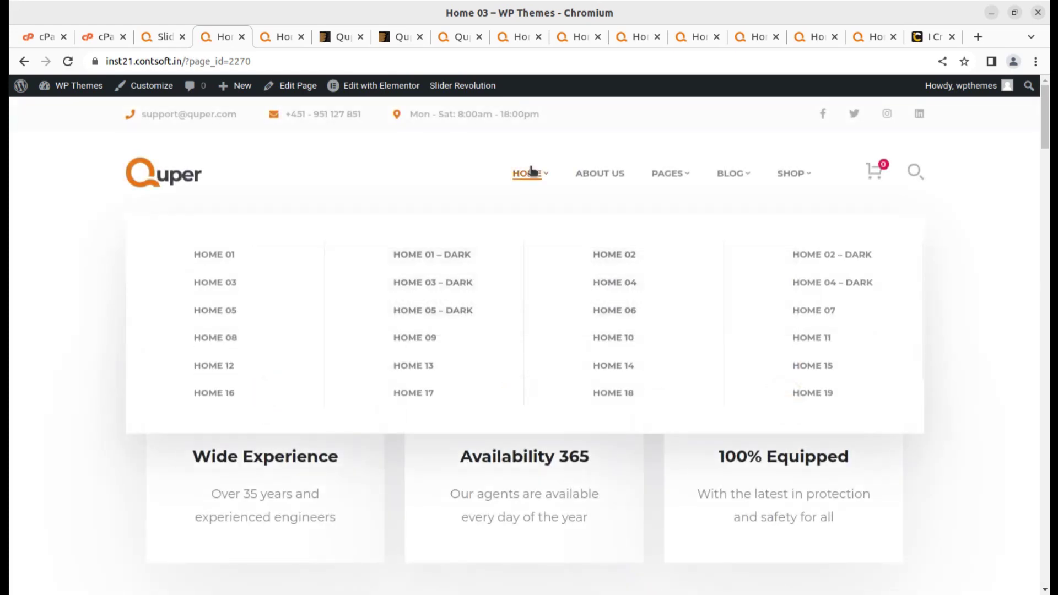
click(226, 256)
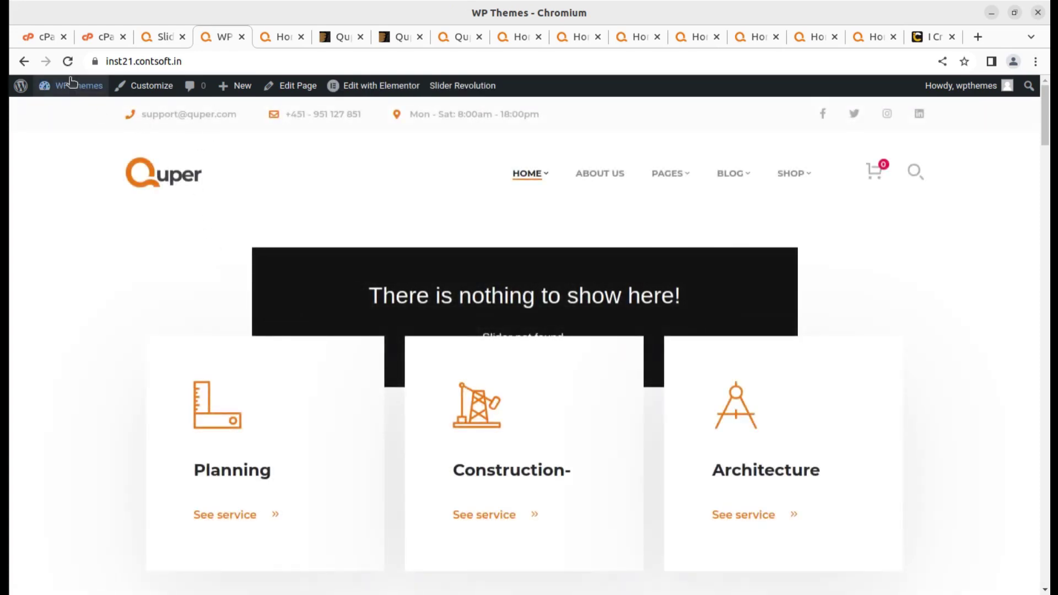
Step: In the WordPress dashboard's Permalink settings, set the permalink structure to Post name and save the changes
mouse_move(60, 86)
click(58, 114)
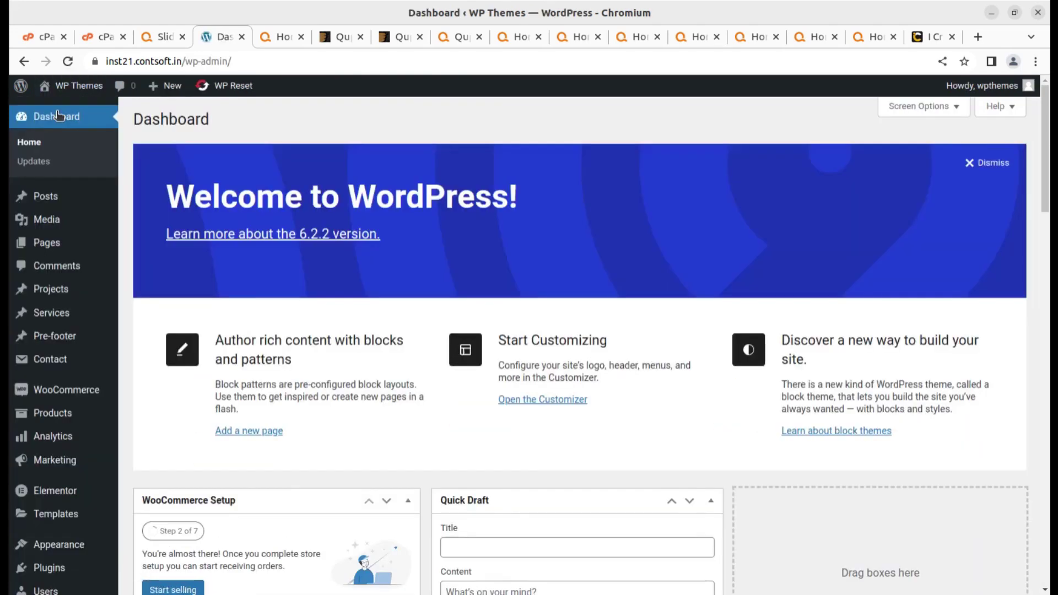
scroll(51, 435, down, 3)
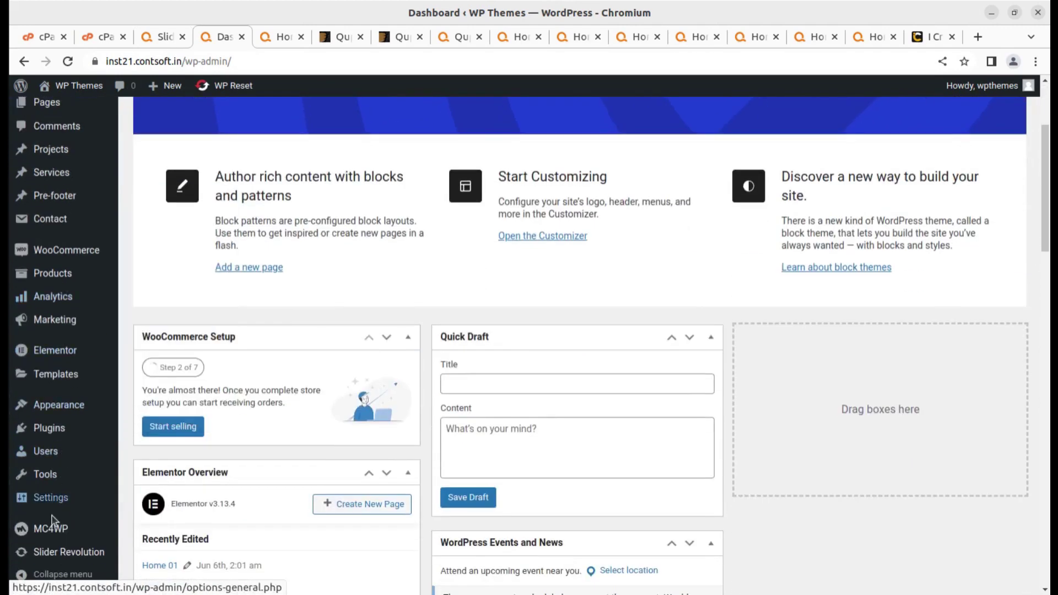
mouse_move(65, 410)
mouse_move(52, 498)
click(154, 444)
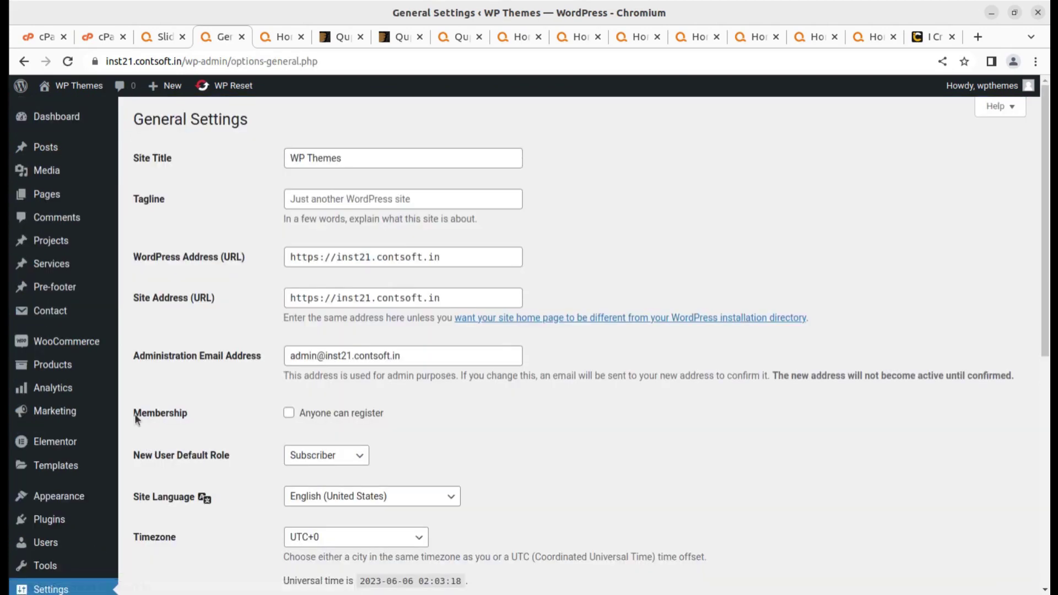
mouse_move(66, 491)
scroll(65, 487, down, 5)
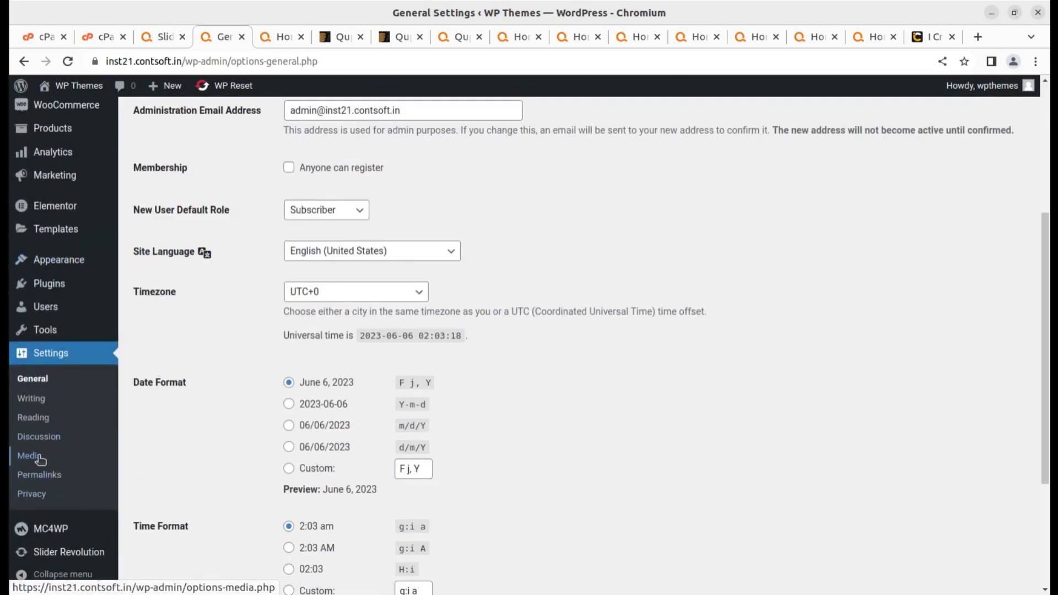
click(35, 481)
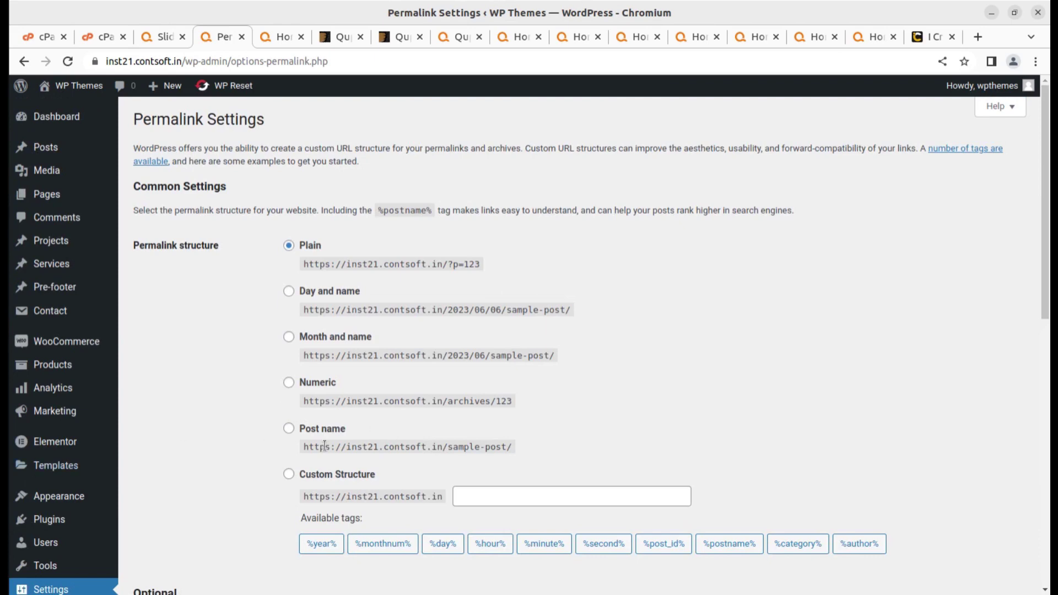
click(289, 429)
scroll(427, 423, down, 12)
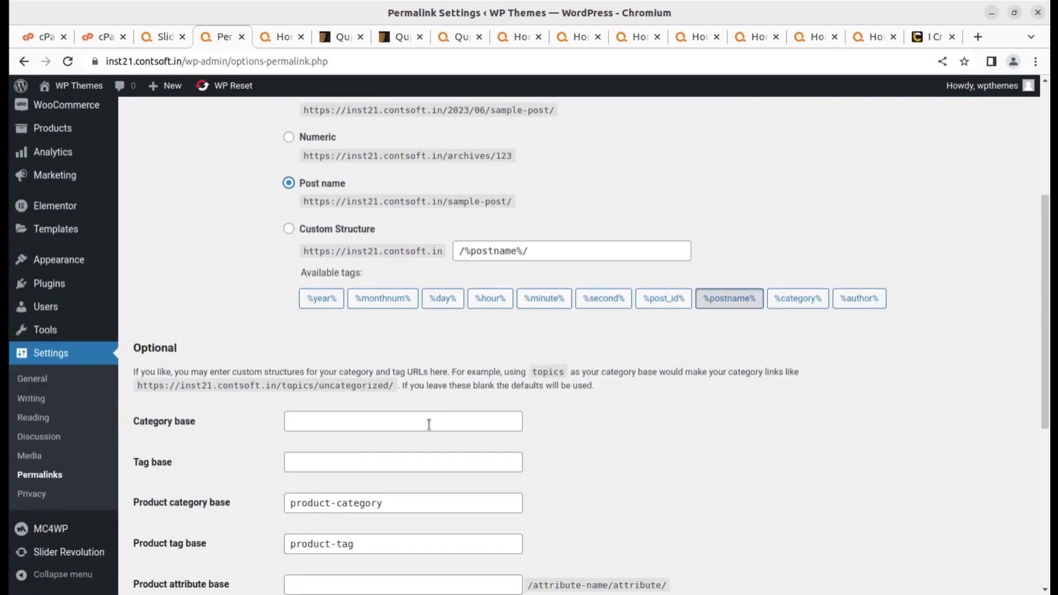
click(193, 524)
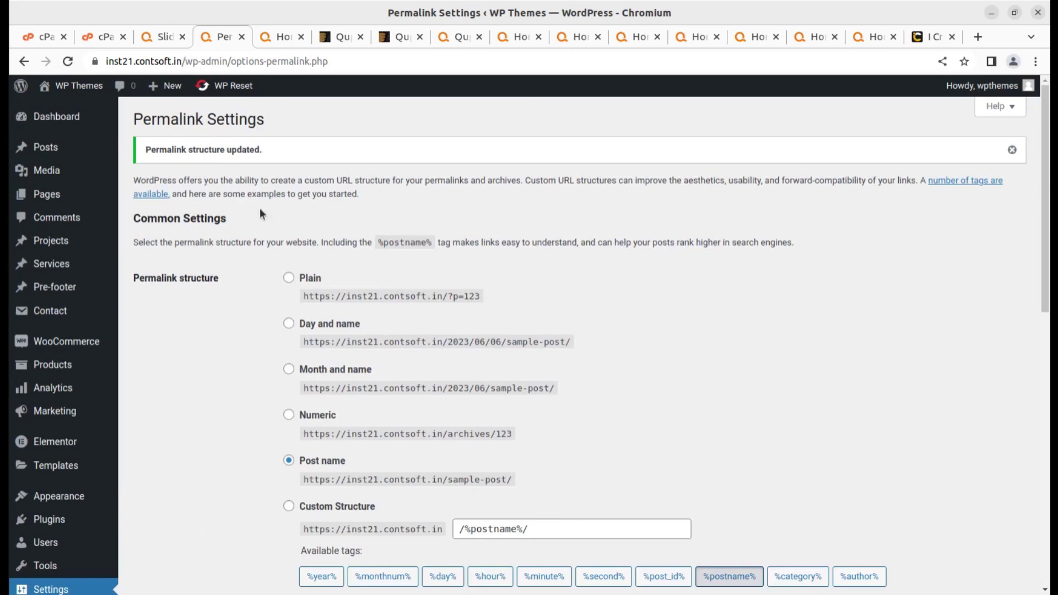
Step: Return to the live site's homepage through its logo and examine the slider area and page content
click(284, 37)
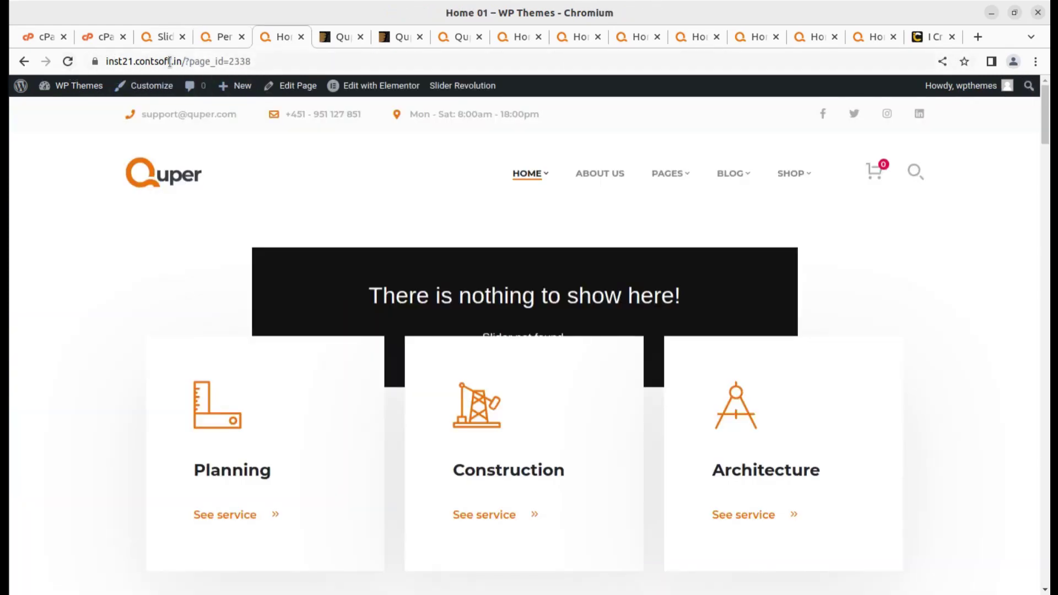
click(158, 186)
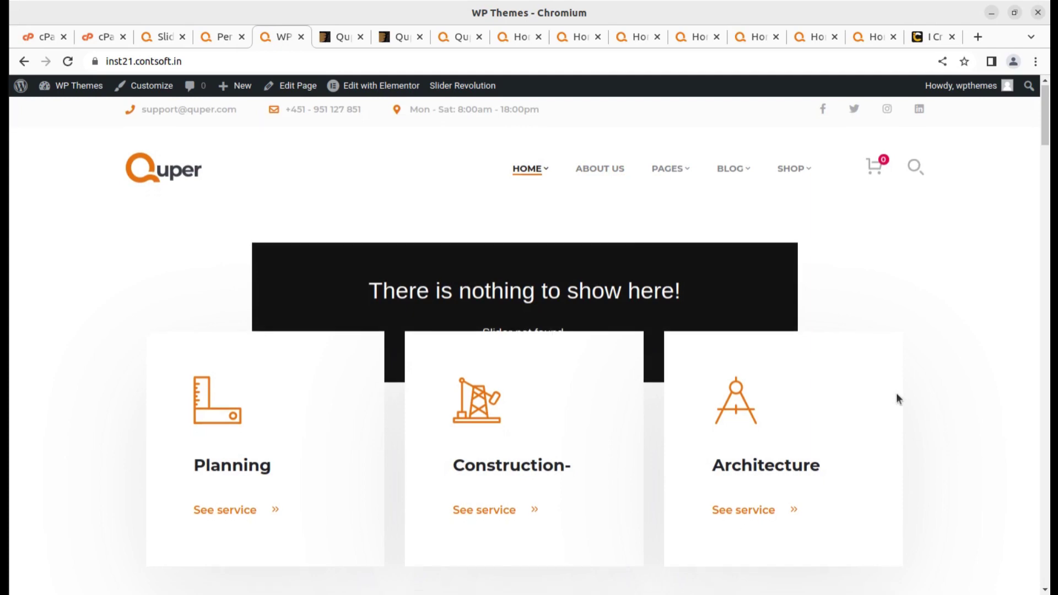
scroll(896, 399, down, 4)
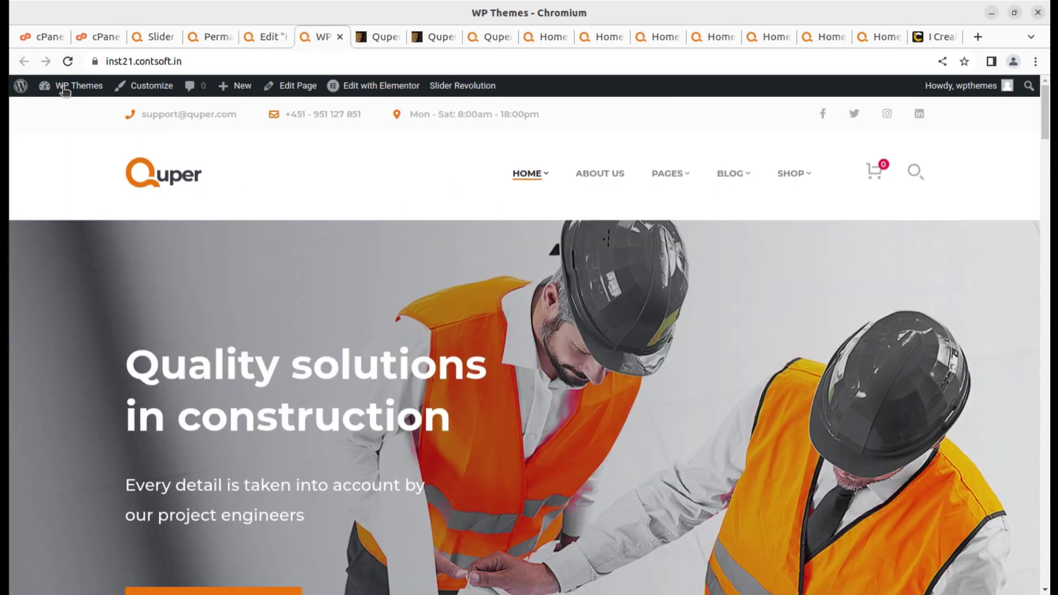
Step: Close the leftover Permalink Settings and Slider 01 editor pages and return to Home 01 in Elementor
click(200, 37)
click(228, 37)
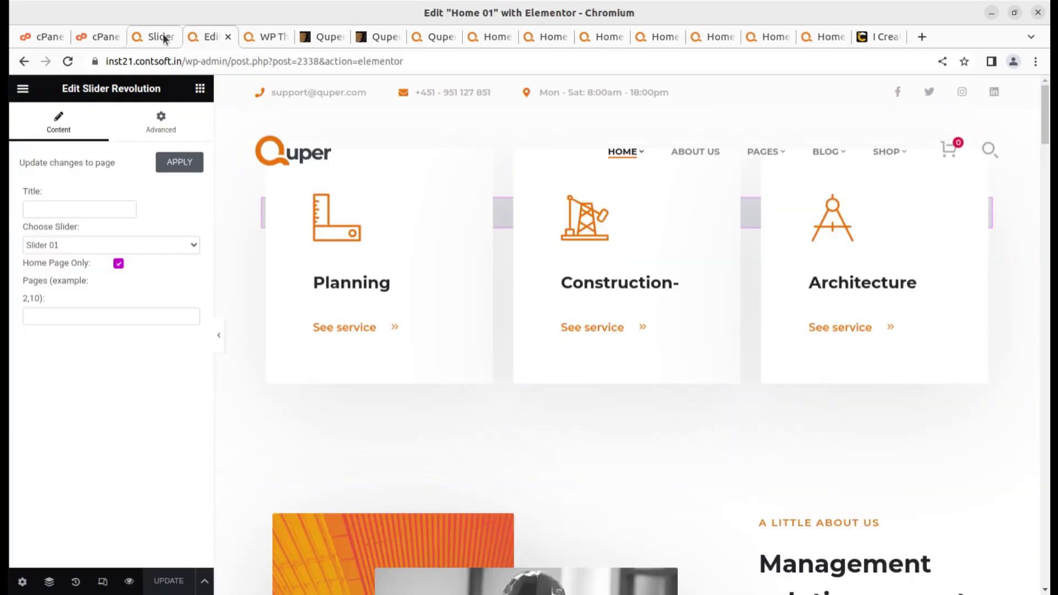
click(159, 37)
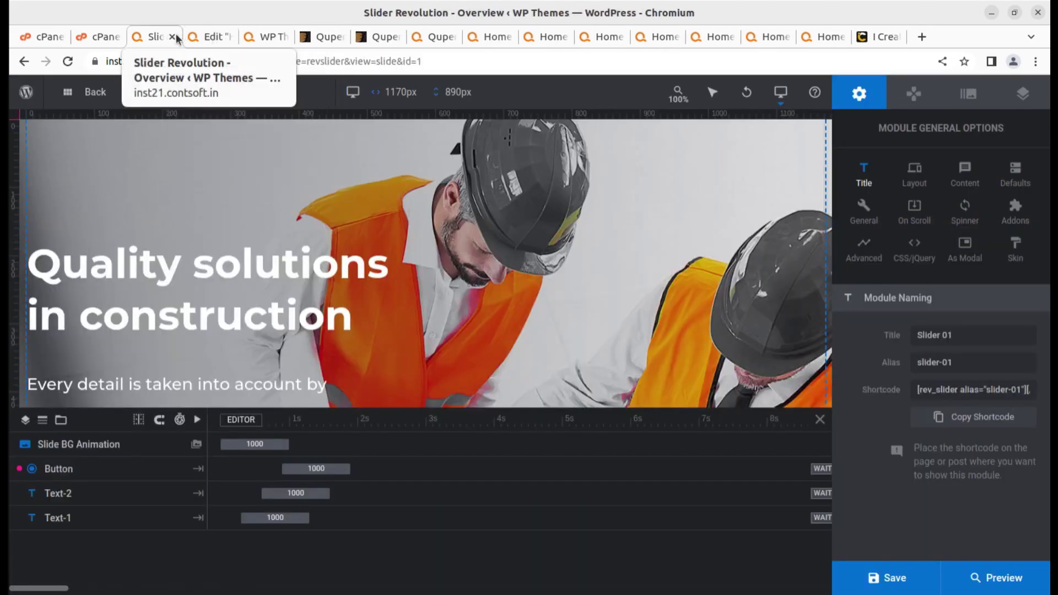
click(172, 37)
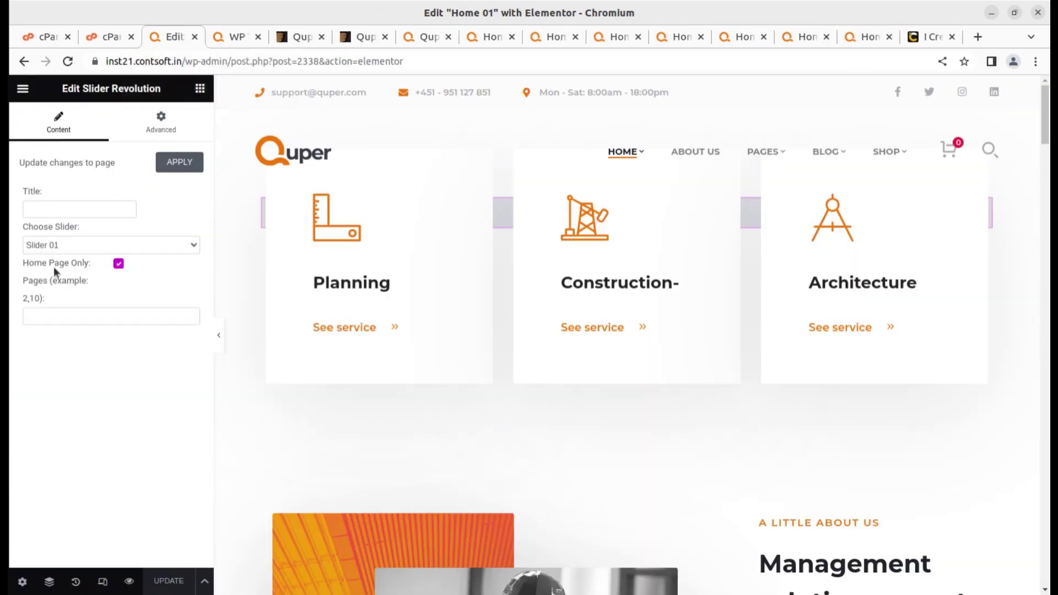
Step: Examine the slider, service cards and content sections of the homepage on the live site
click(239, 37)
scroll(561, 236, down, 15)
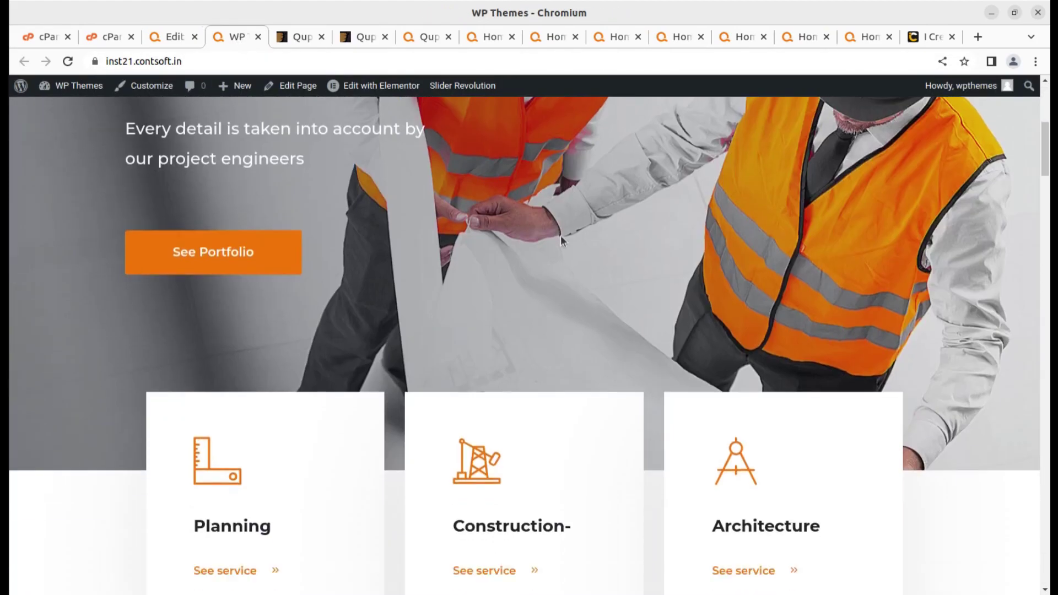
scroll(361, 329, down, 15)
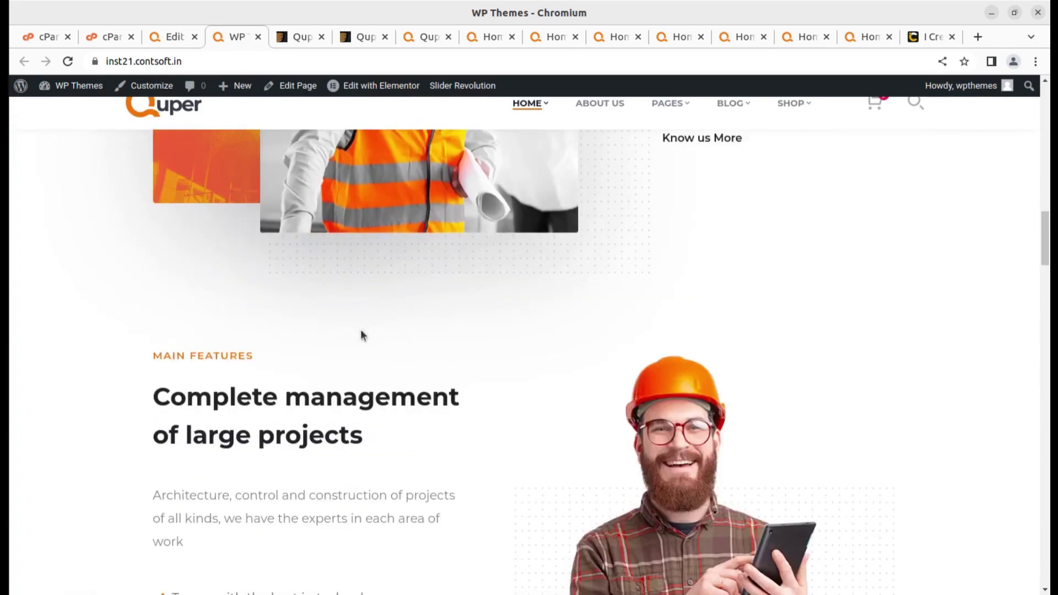
scroll(362, 333, down, 12)
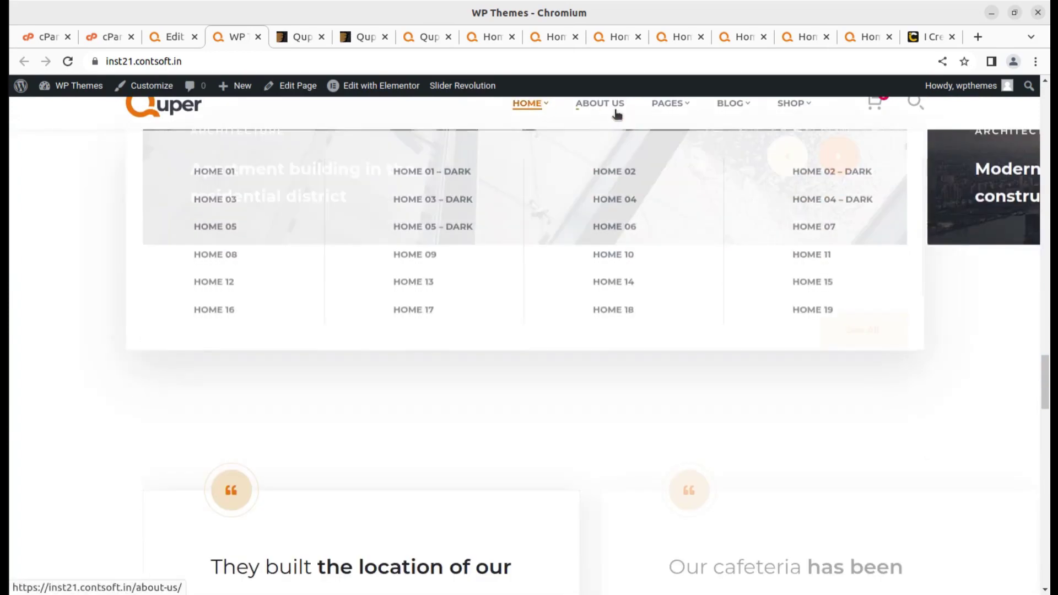
Step: View the live About Us page, then return to the homepage through the site logo and check its upper sections
click(610, 107)
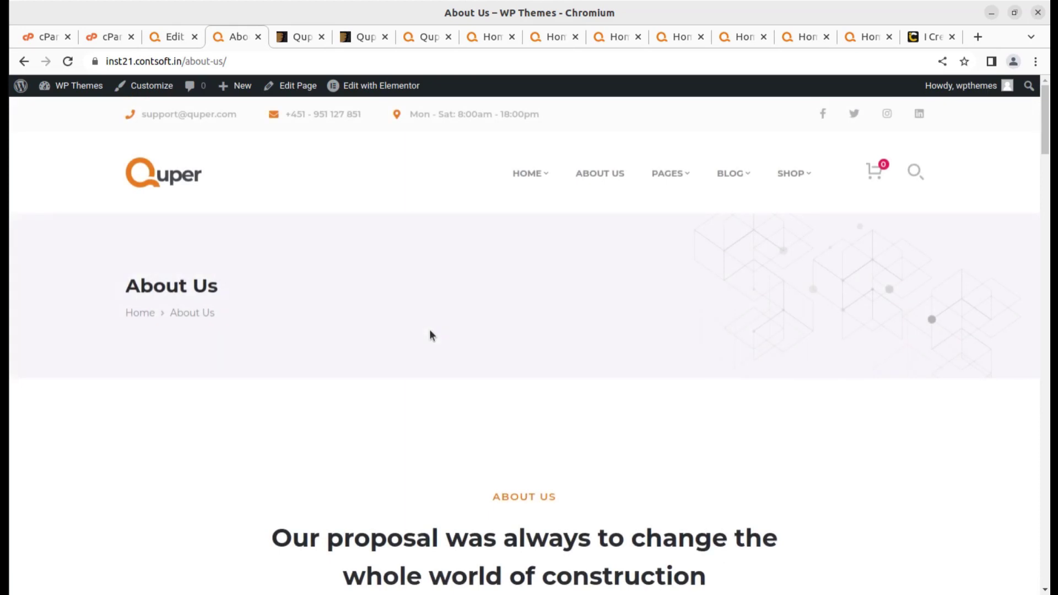
scroll(345, 288, down, 10)
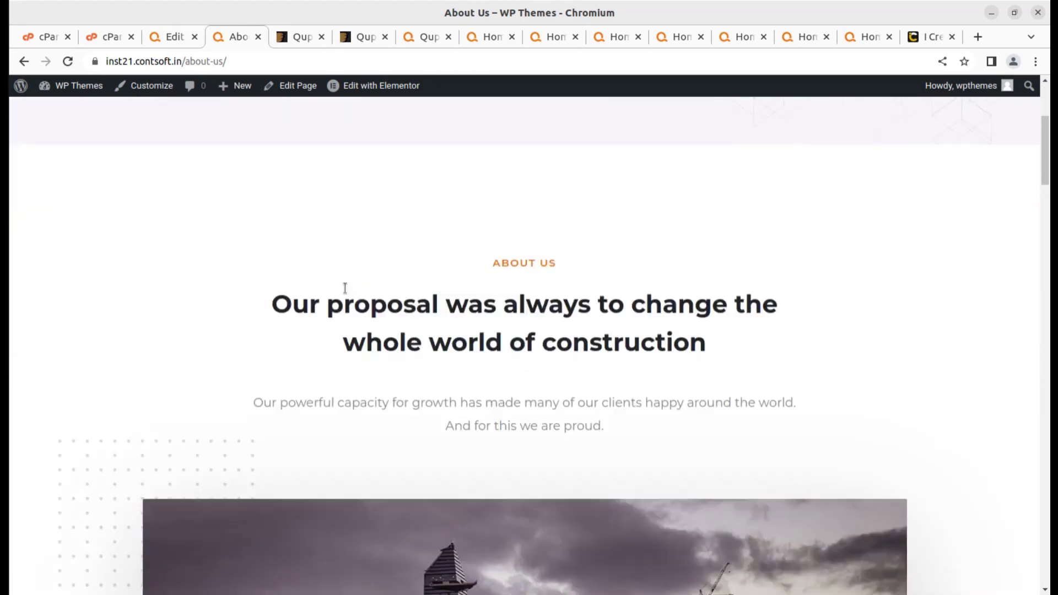
scroll(345, 289, up, 10)
mouse_move(570, 175)
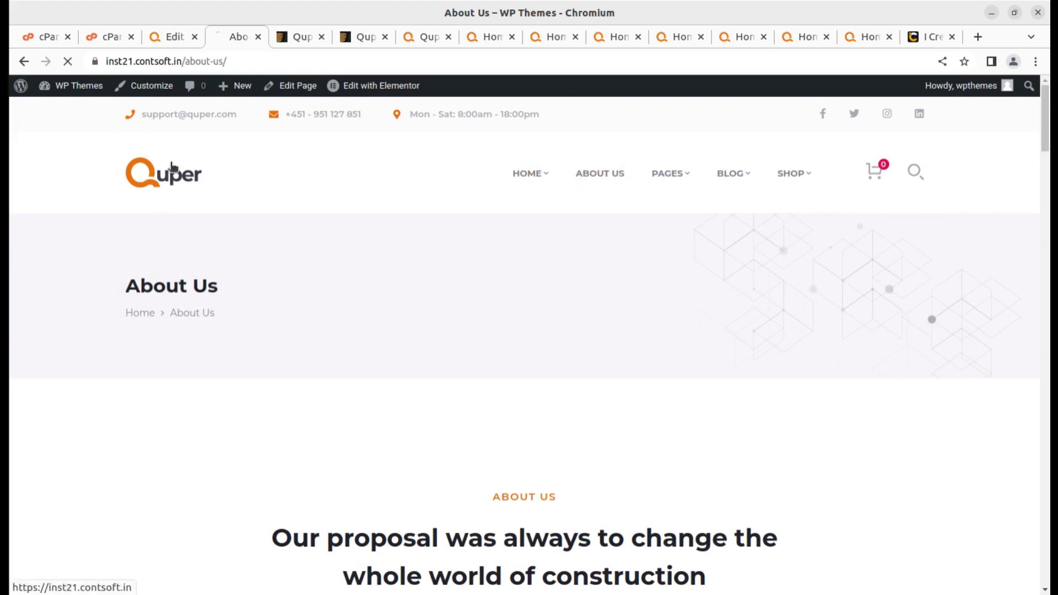
click(167, 190)
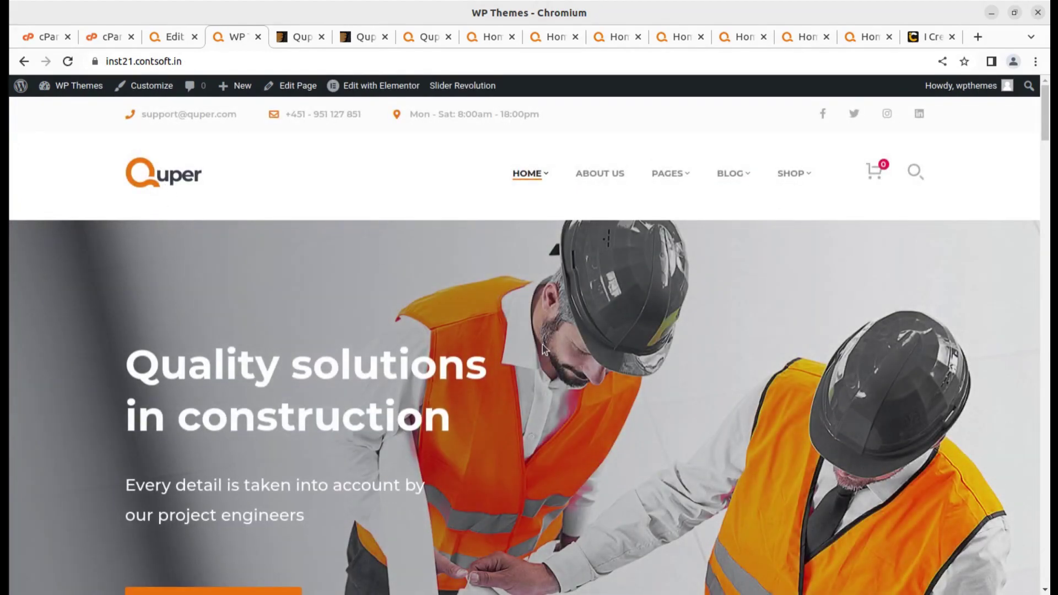
scroll(542, 345, down, 10)
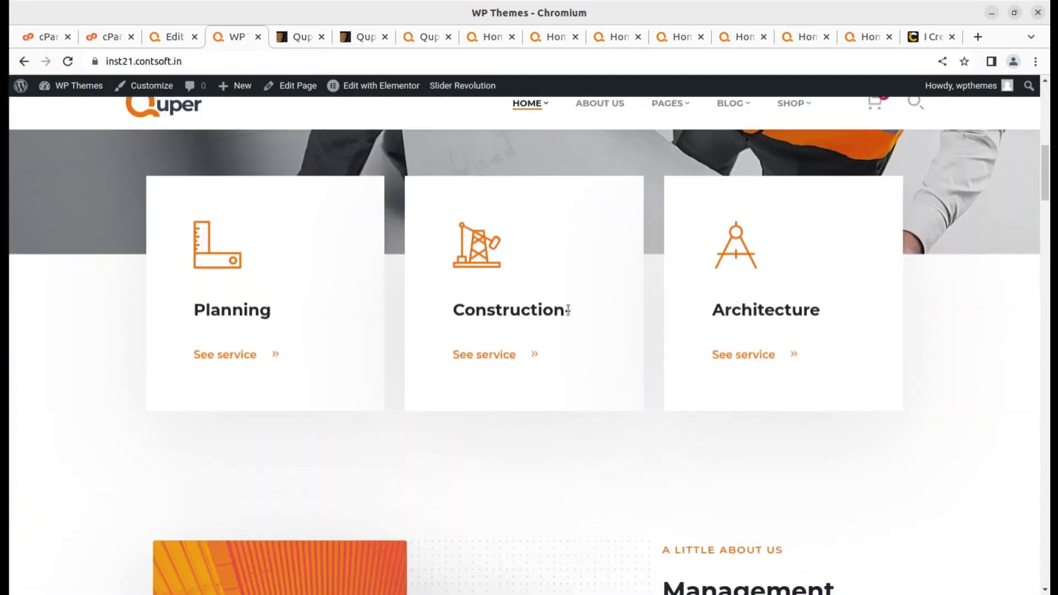
scroll(386, 198, up, 10)
Step: Close the Elementor editor for Home 01 and go from the live site to the WordPress dashboard
click(173, 38)
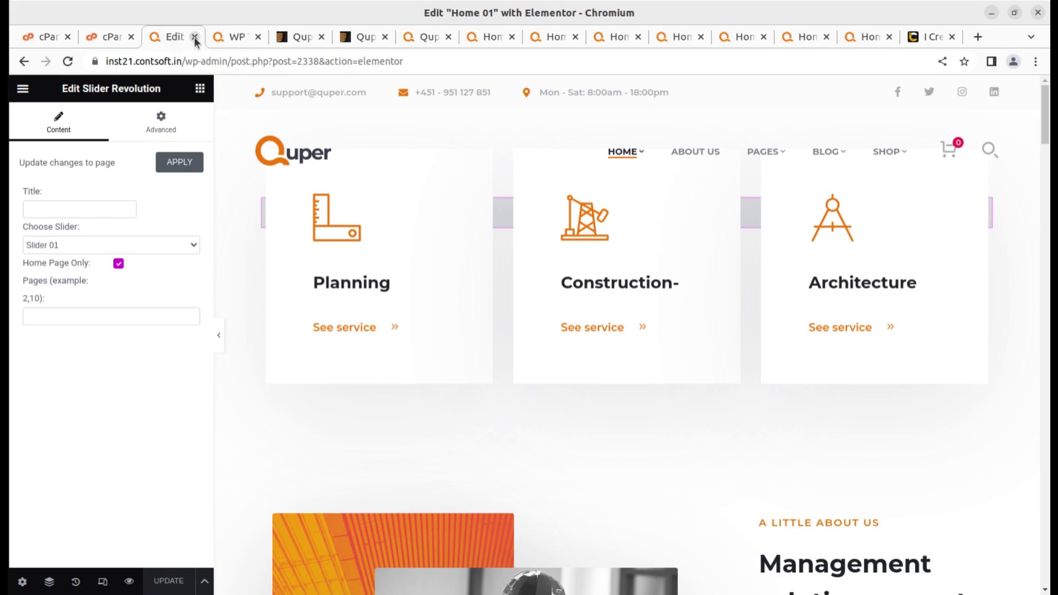
click(194, 37)
click(108, 41)
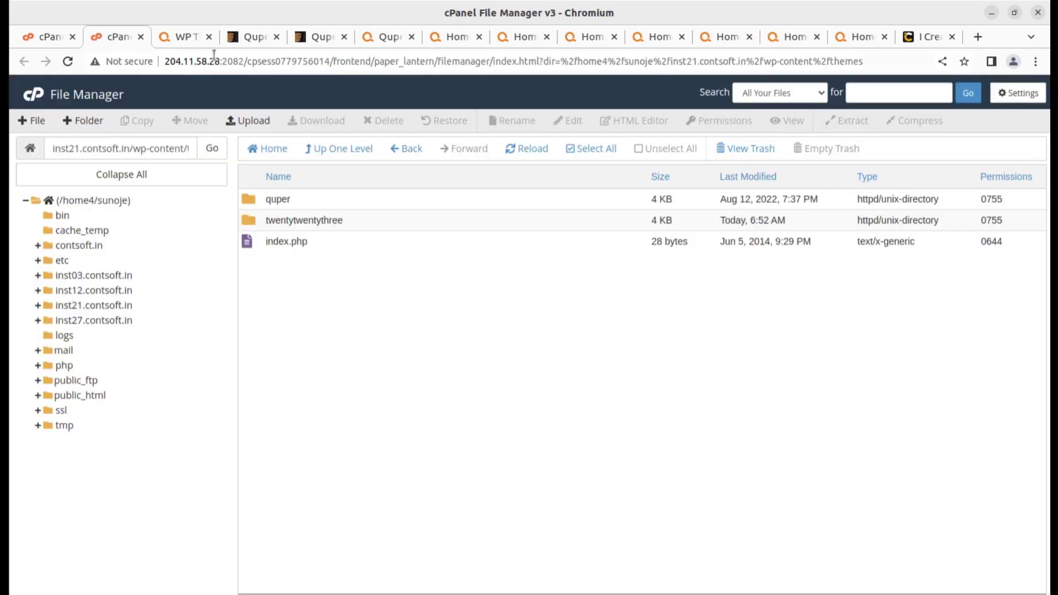
click(193, 37)
mouse_move(83, 89)
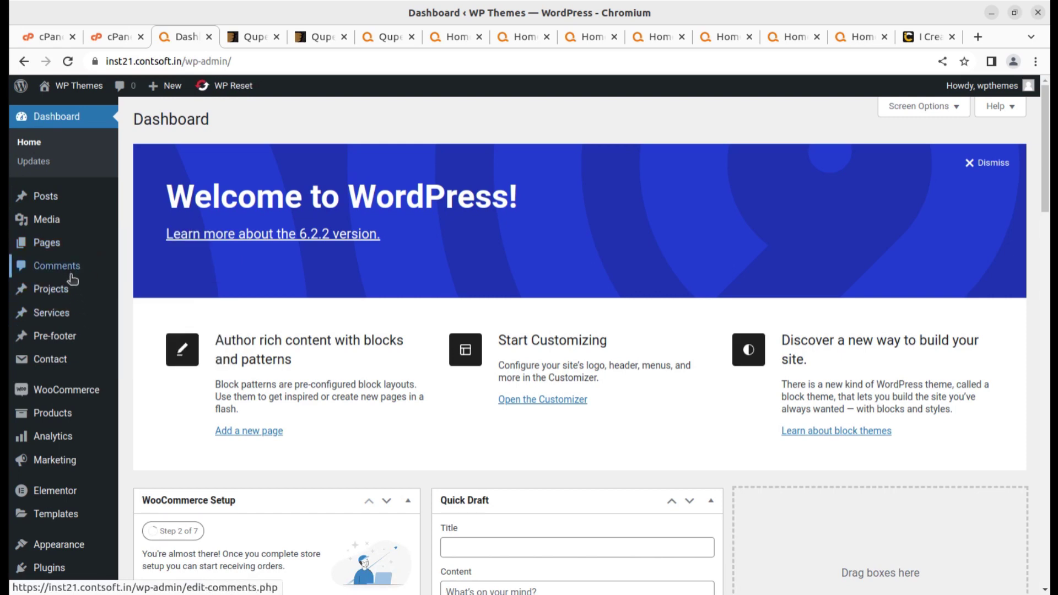
Step: Open the Projects list in a separate browser tab and look through the imported project items
mouse_move(52, 288)
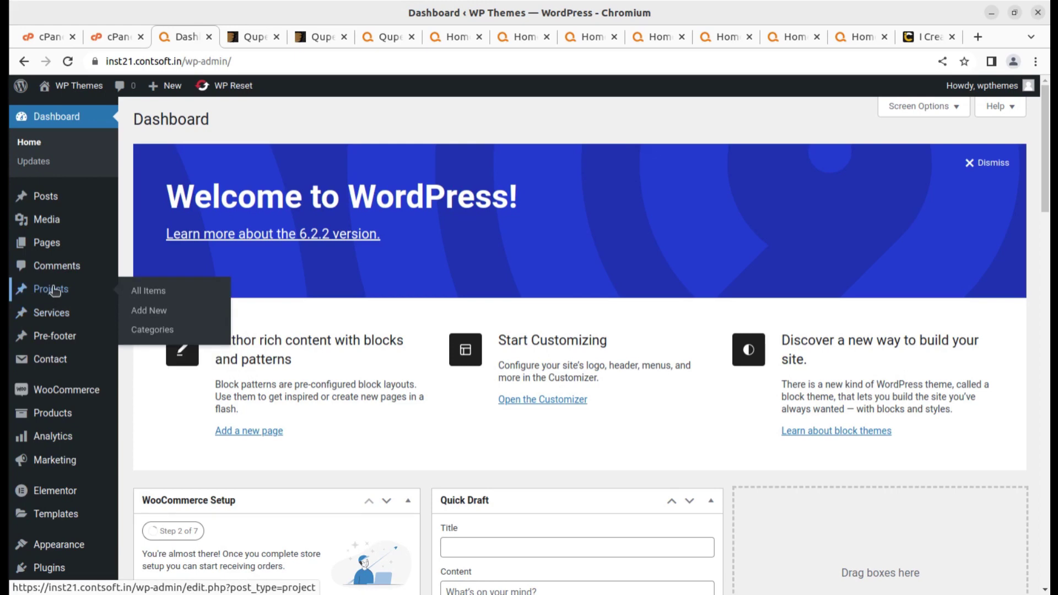
click(50, 290)
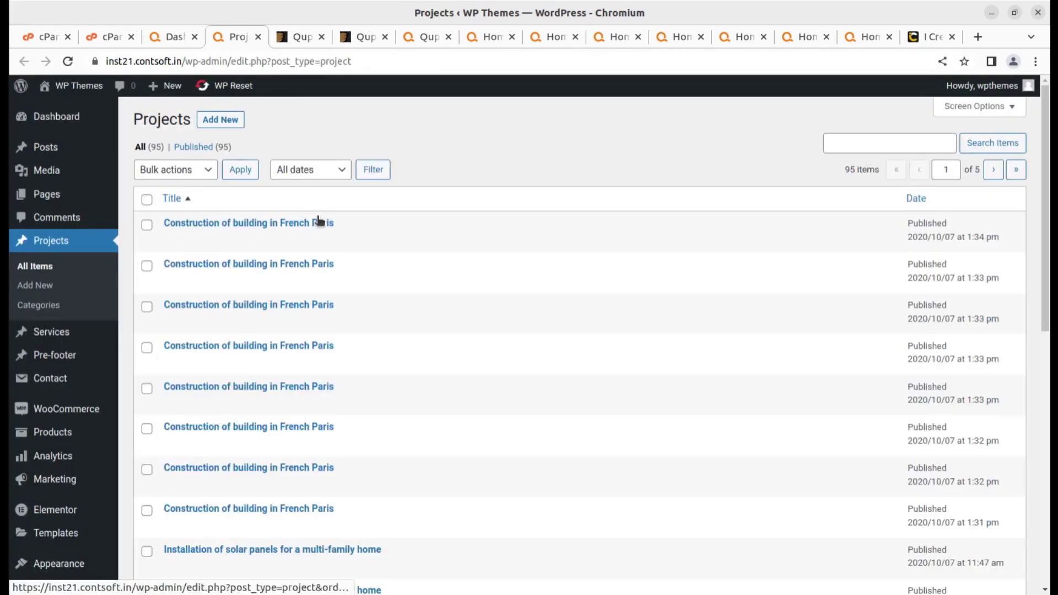
scroll(287, 258, down, 10)
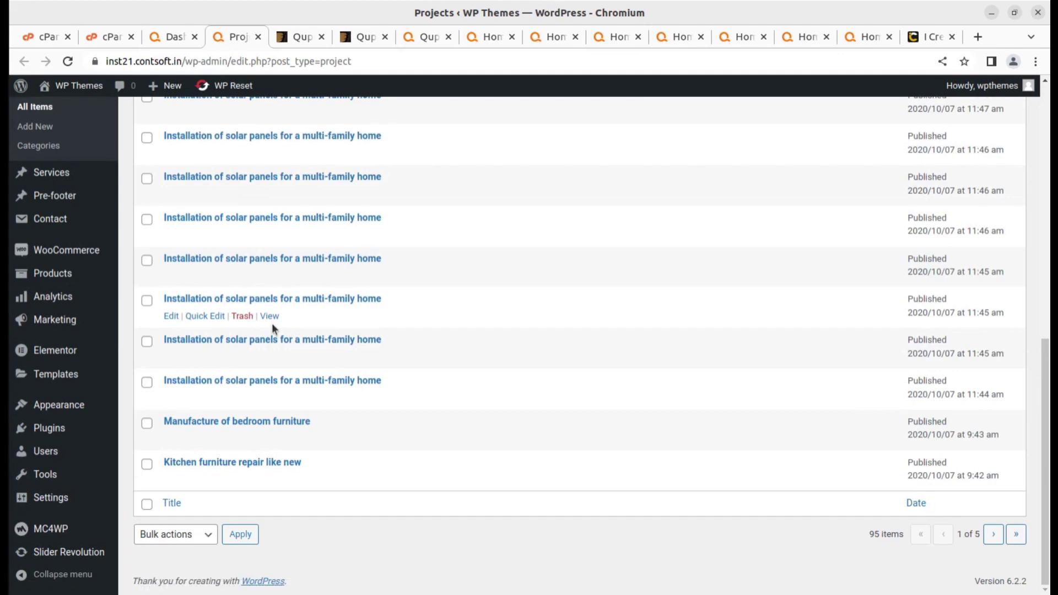
scroll(273, 323, up, 6)
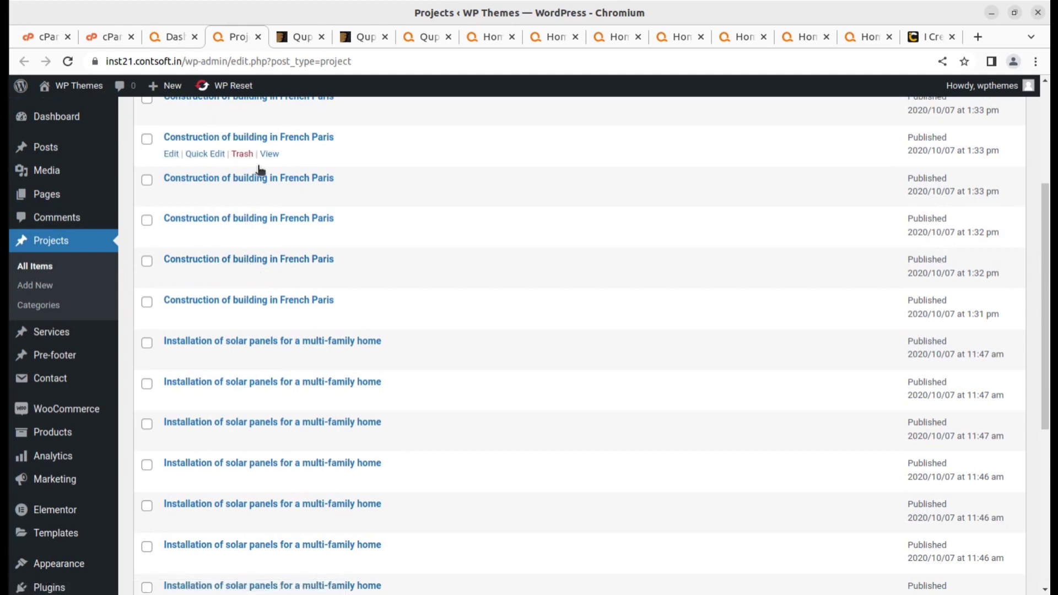
scroll(307, 227, up, 3)
scroll(307, 229, up, 1)
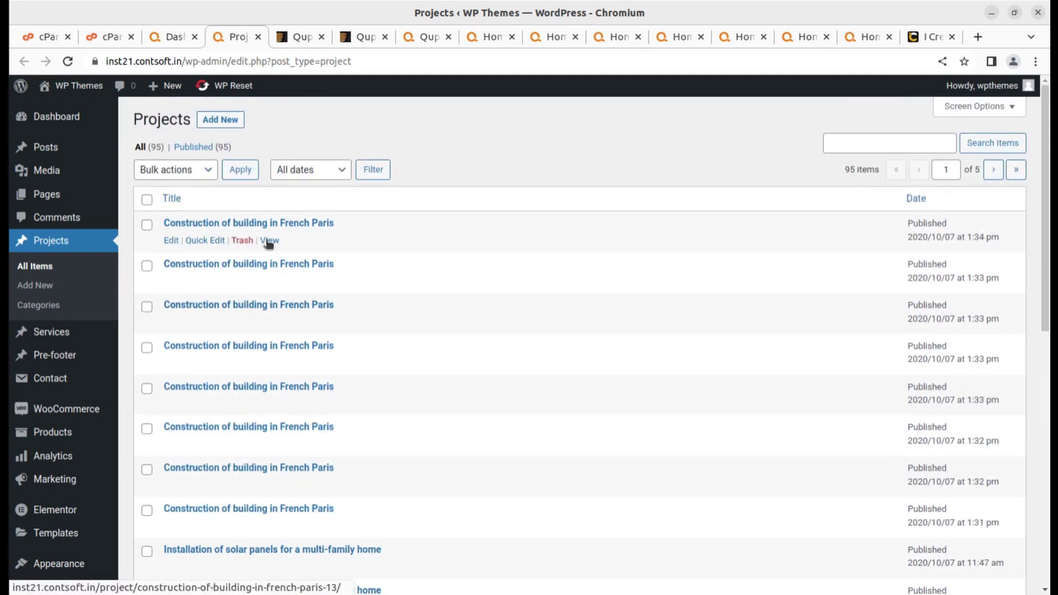
Step: View the first "Construction of building in French Paris" project's live page and close it again
middle_click(268, 241)
key(ctrl+Tab)
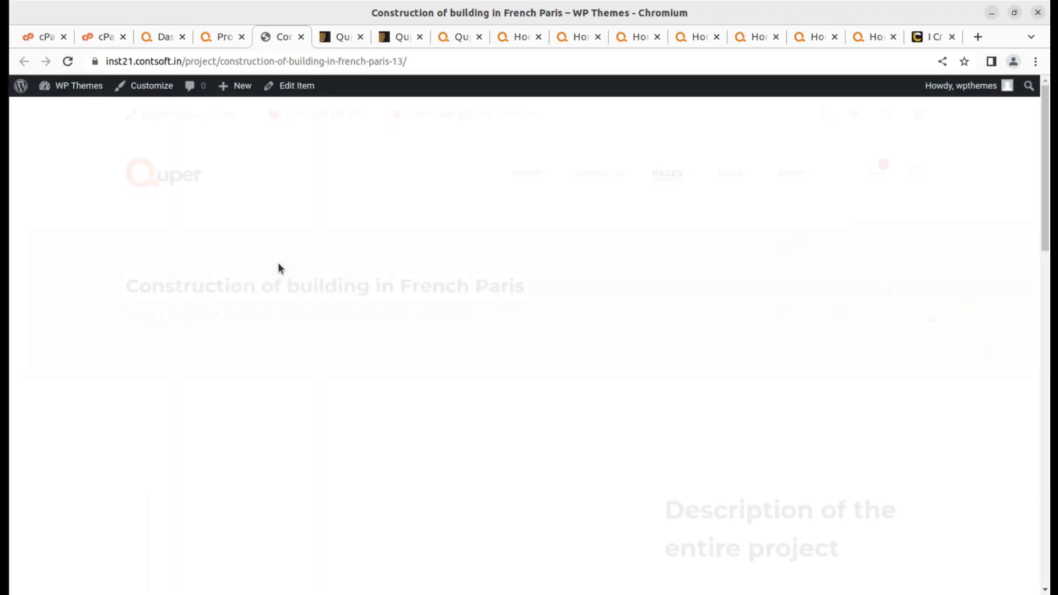
scroll(432, 307, down, 10)
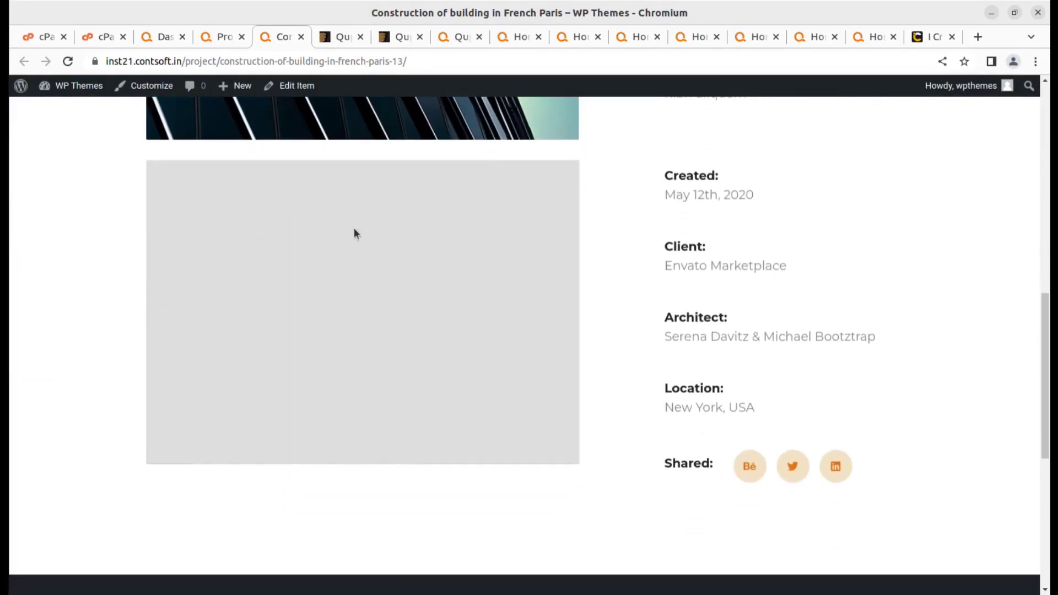
click(300, 37)
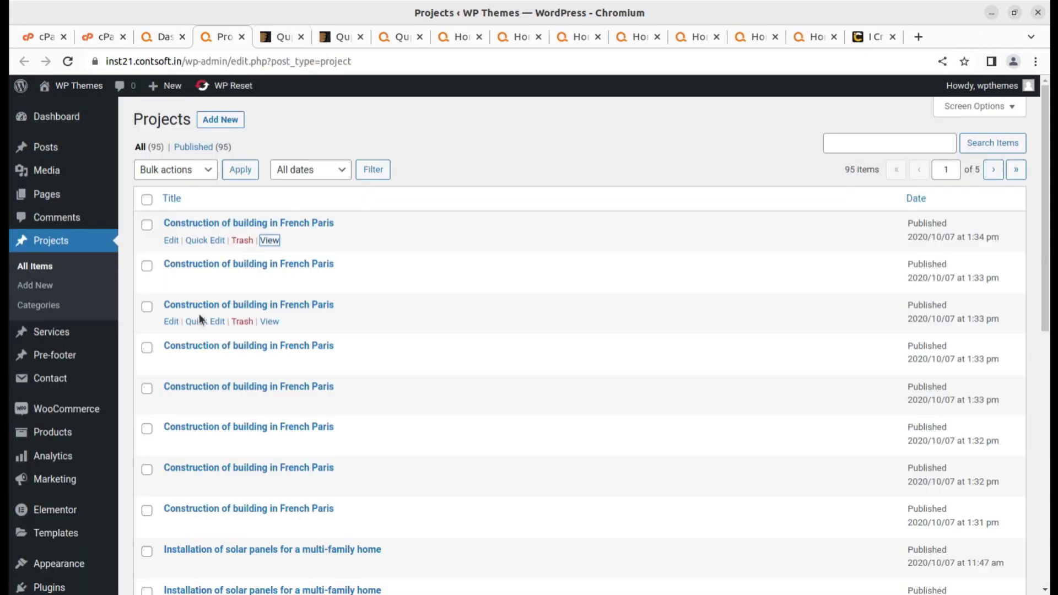
Step: Open the Services list, view the "Innovation and planning" service's live page, and close it again
click(64, 338)
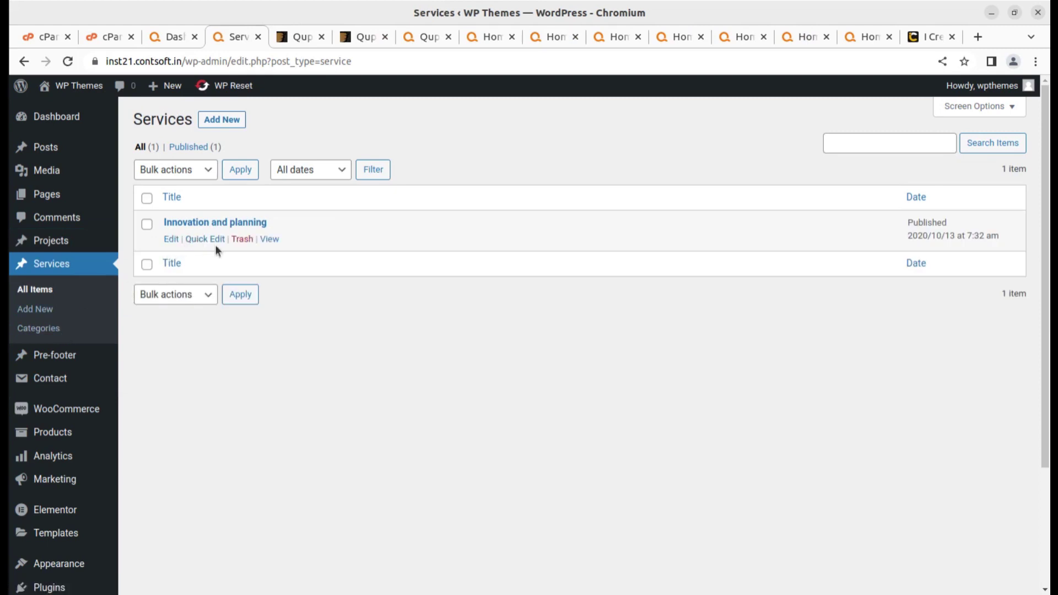
middle_click(265, 241)
click(277, 39)
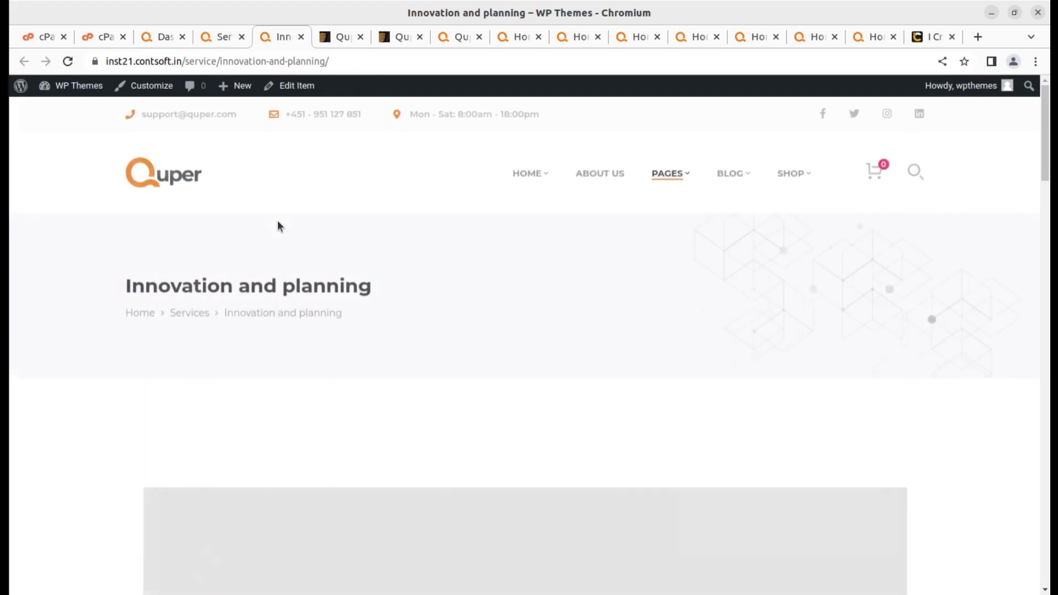
scroll(363, 236, down, 3)
scroll(342, 176, down, 5)
click(300, 36)
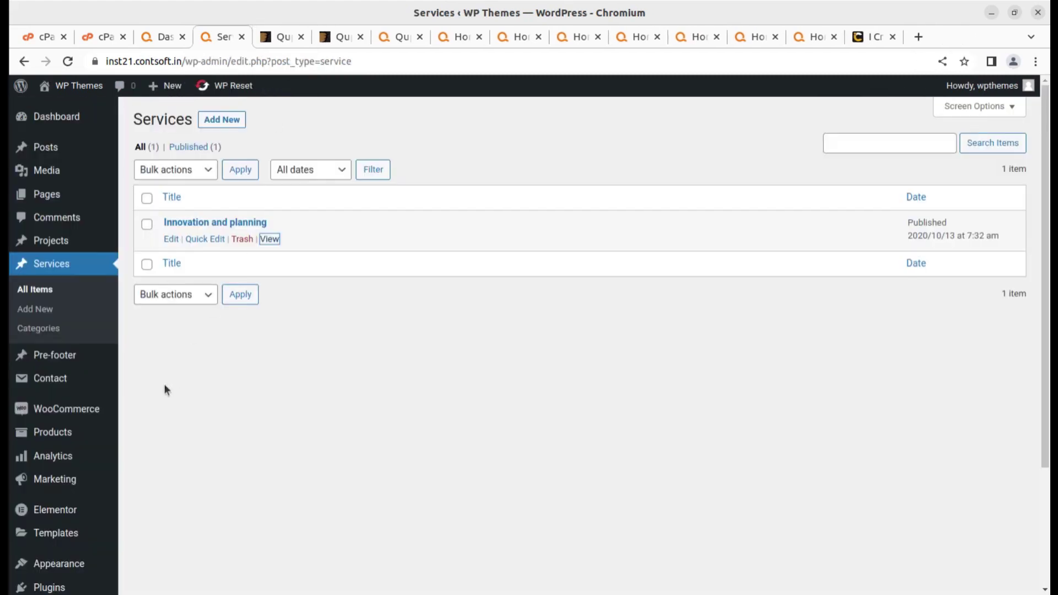
Step: Open the Pre-footer item list and survey the remaining admin sections, from Contact to Slider Revolution
mouse_move(56, 356)
click(150, 357)
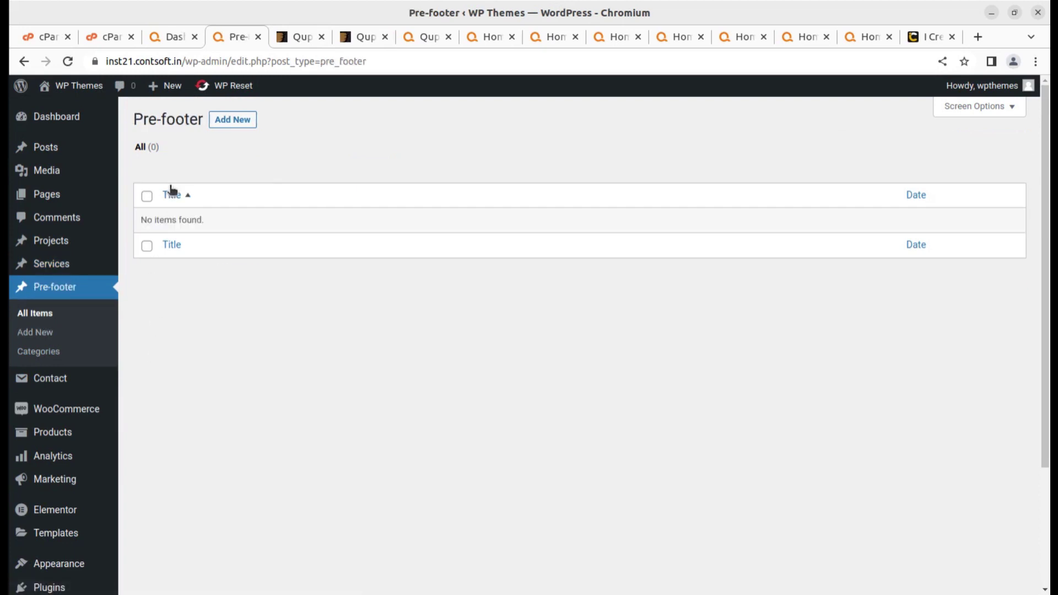
scroll(55, 308, down, 3)
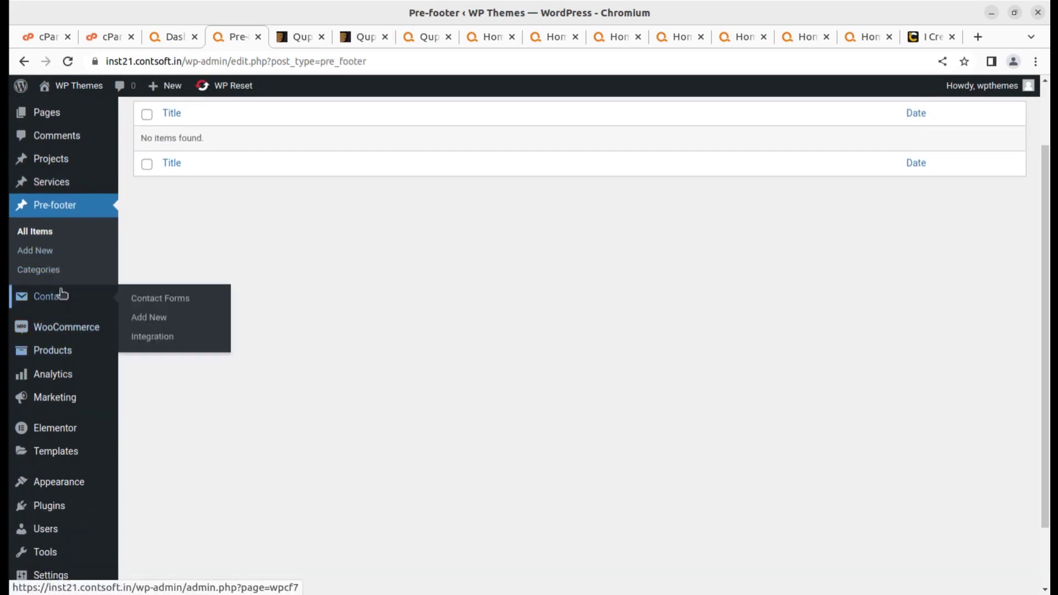
scroll(64, 401, down, 3)
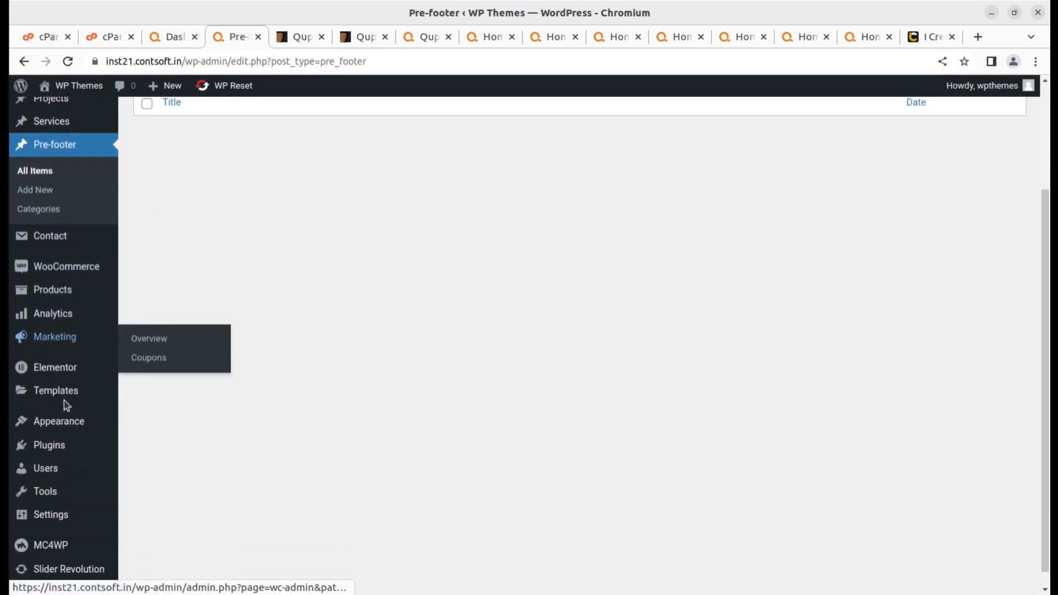
mouse_move(70, 408)
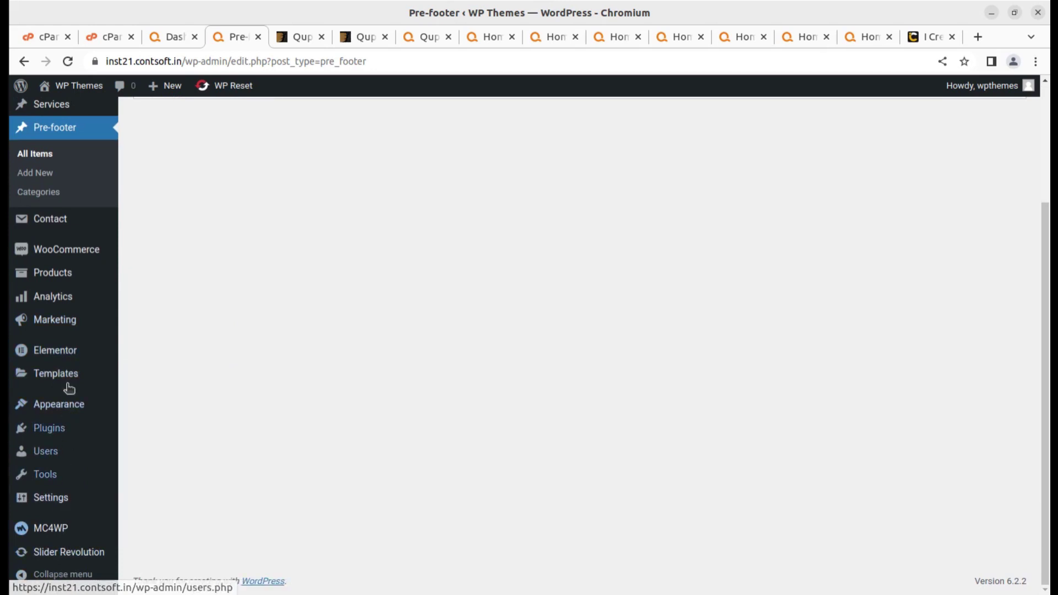
mouse_move(73, 299)
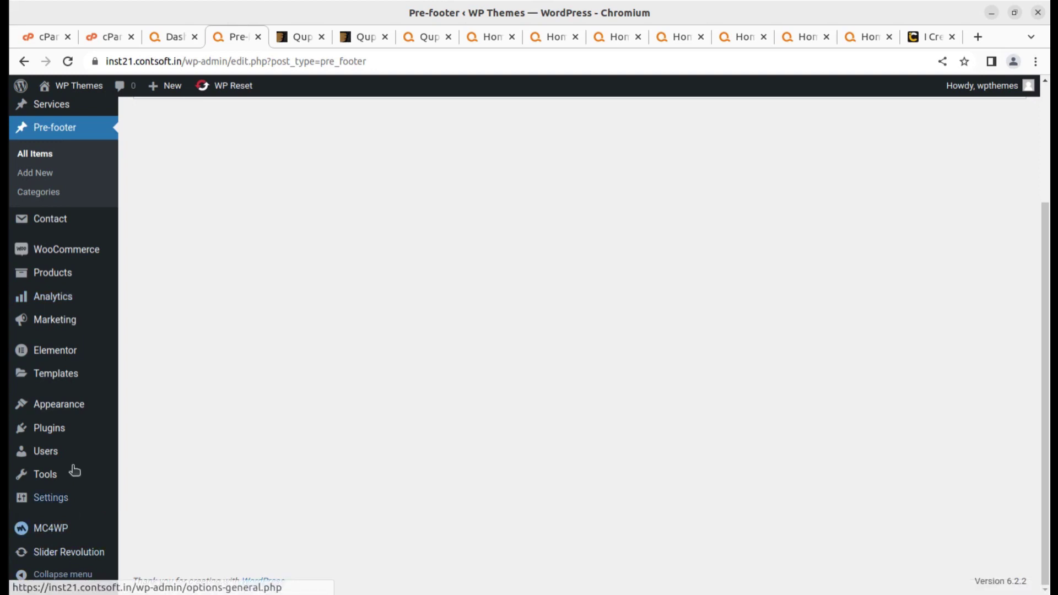
mouse_move(62, 453)
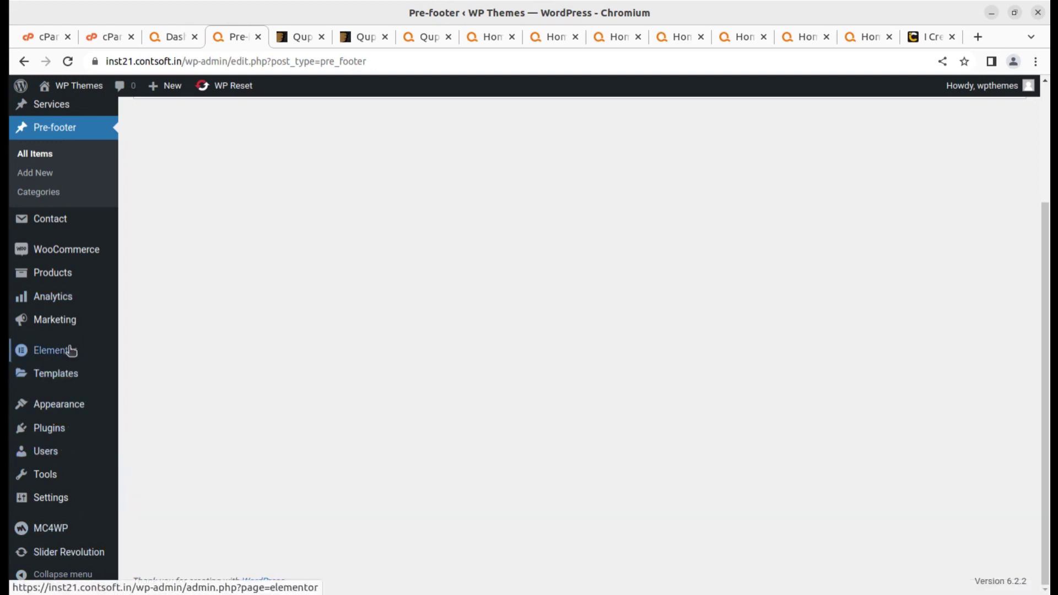
scroll(70, 347, up, 3)
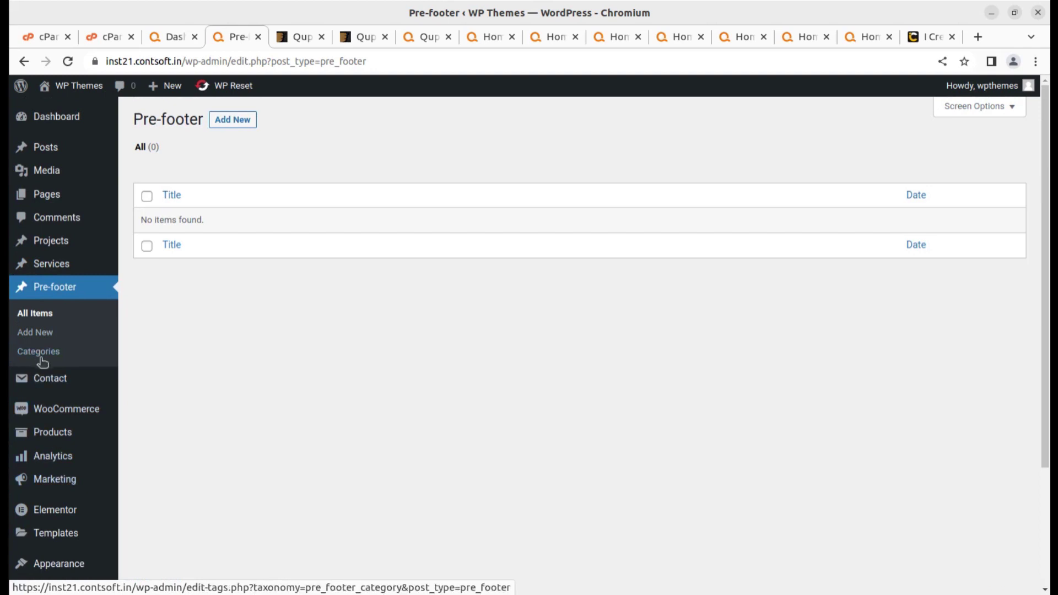
Step: Open the theme Customizer and check its Site Identity section
scroll(38, 375, down, 3)
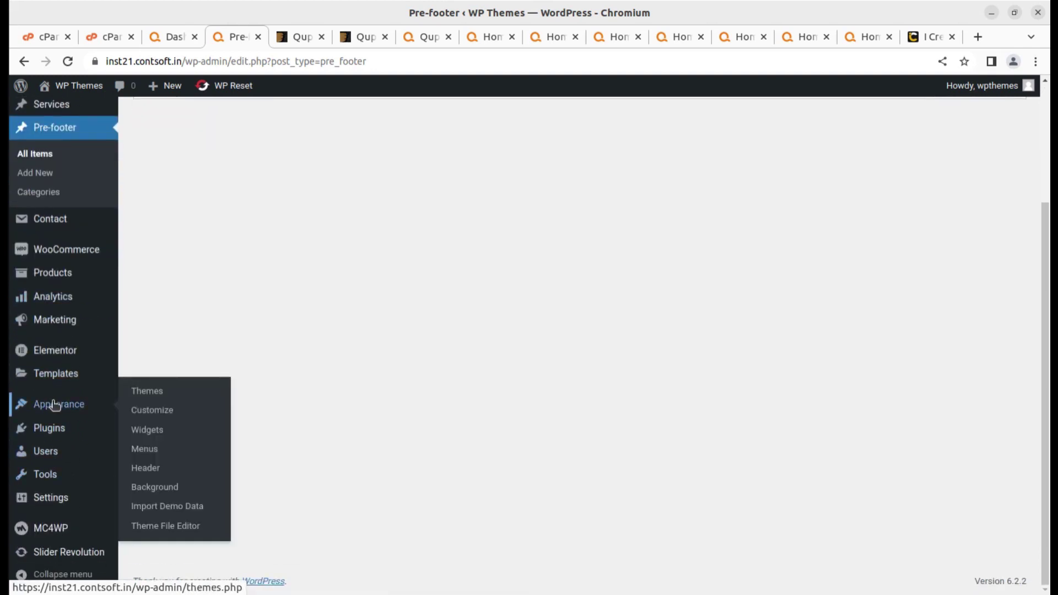
click(148, 416)
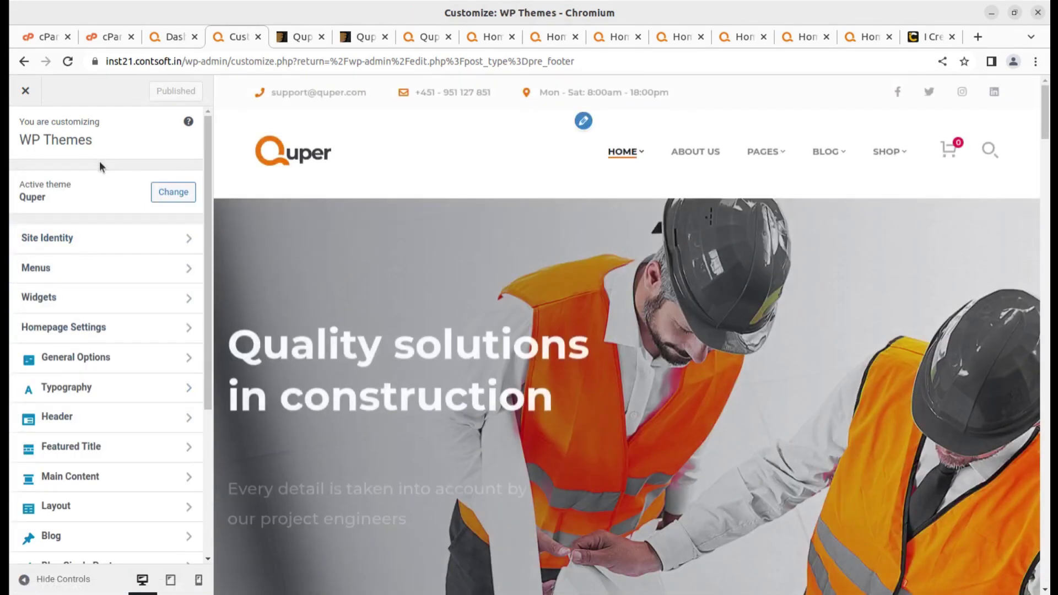
click(103, 247)
key(Escape)
Step: Examine the Accent Colors and PreLoader settings under the Customizer's General Options
click(109, 361)
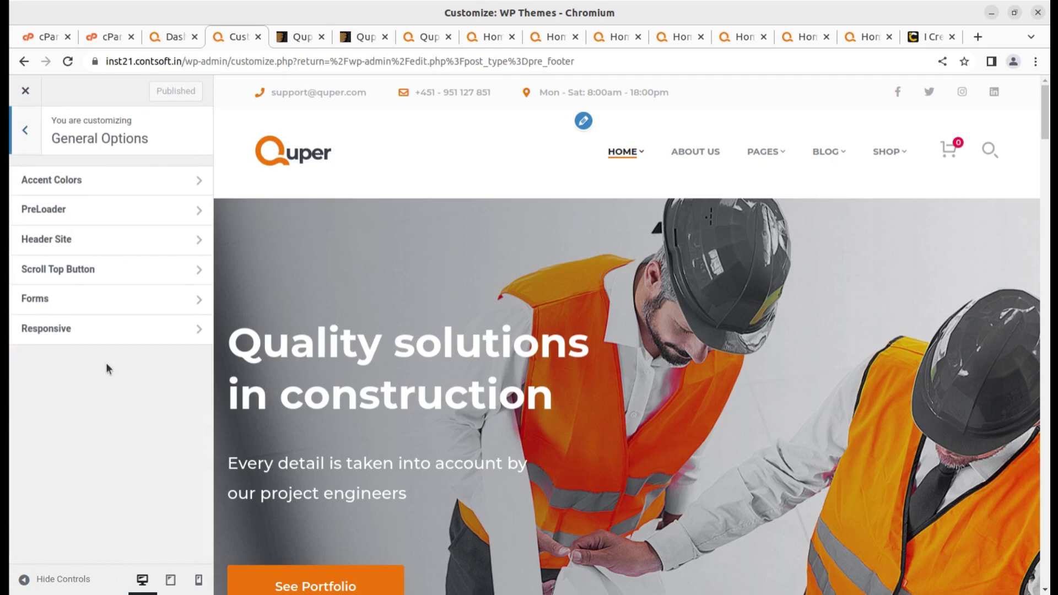
click(120, 193)
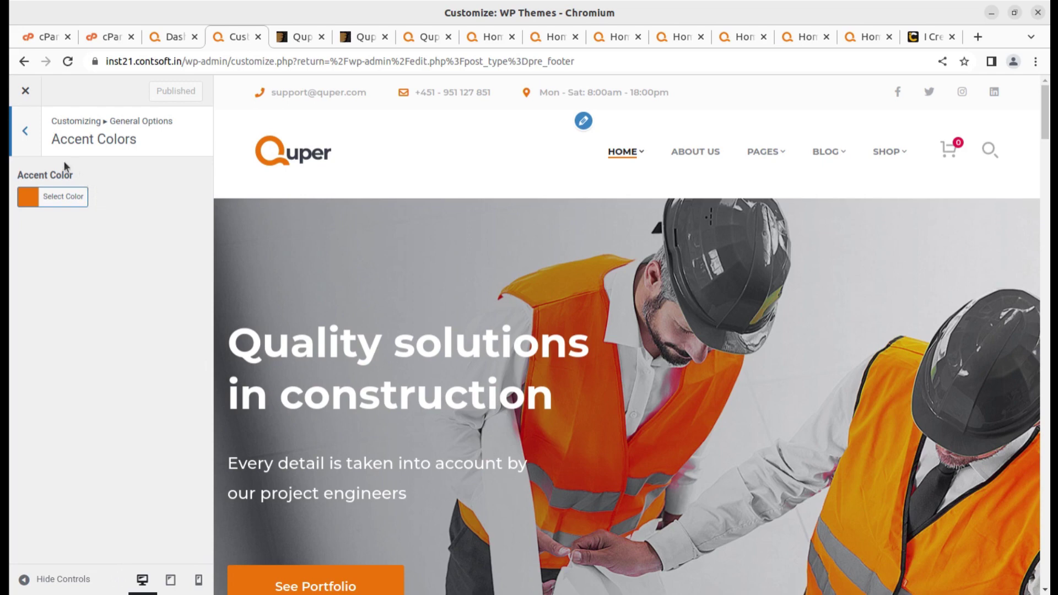
click(26, 132)
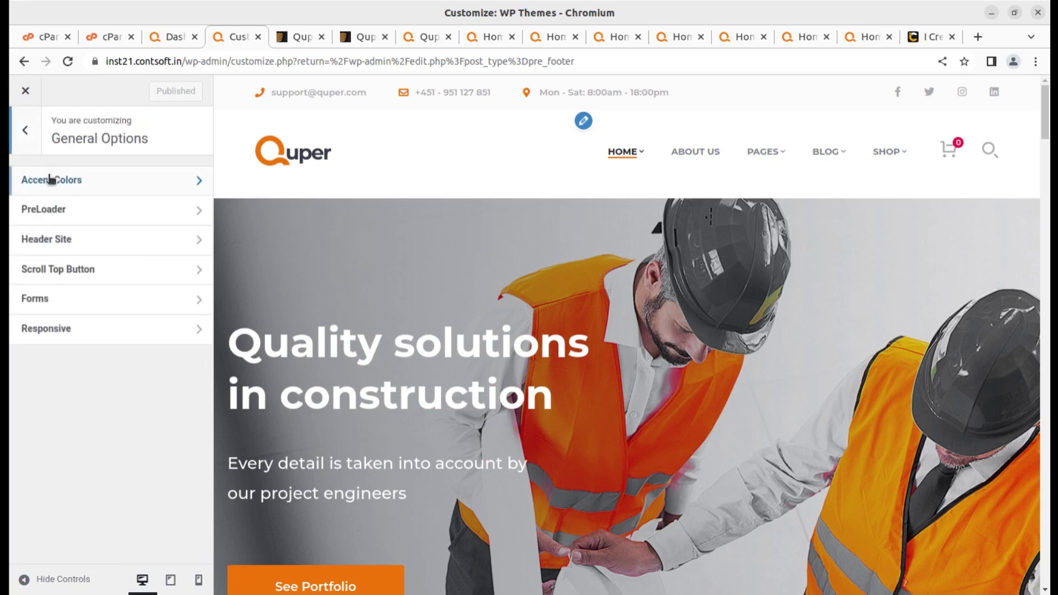
click(104, 218)
click(24, 131)
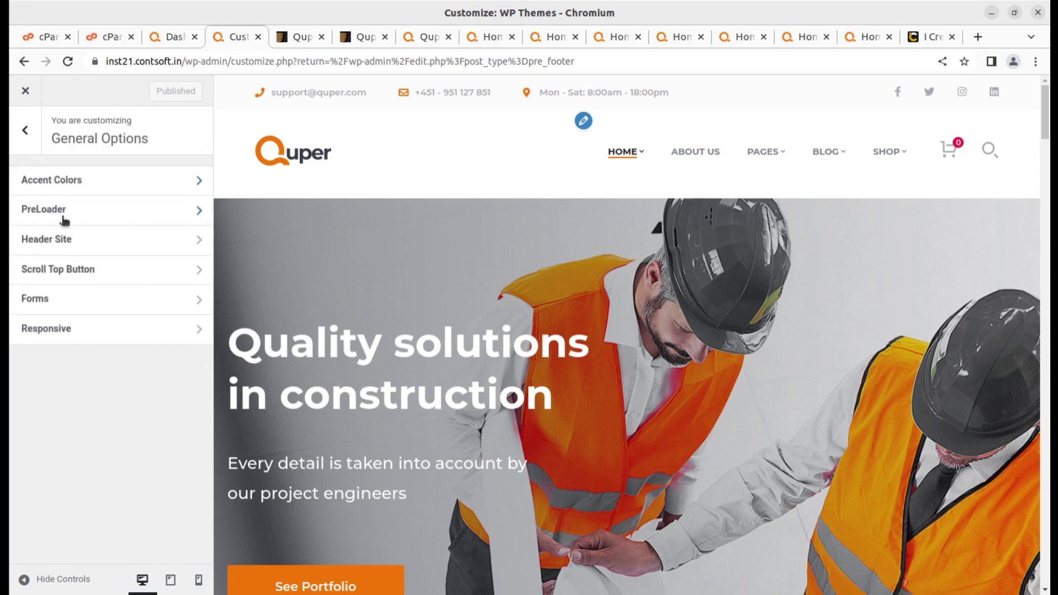
Step: Examine the Header Site, Forms and Responsive settings under General Options, and return to the main Customizer list
click(94, 244)
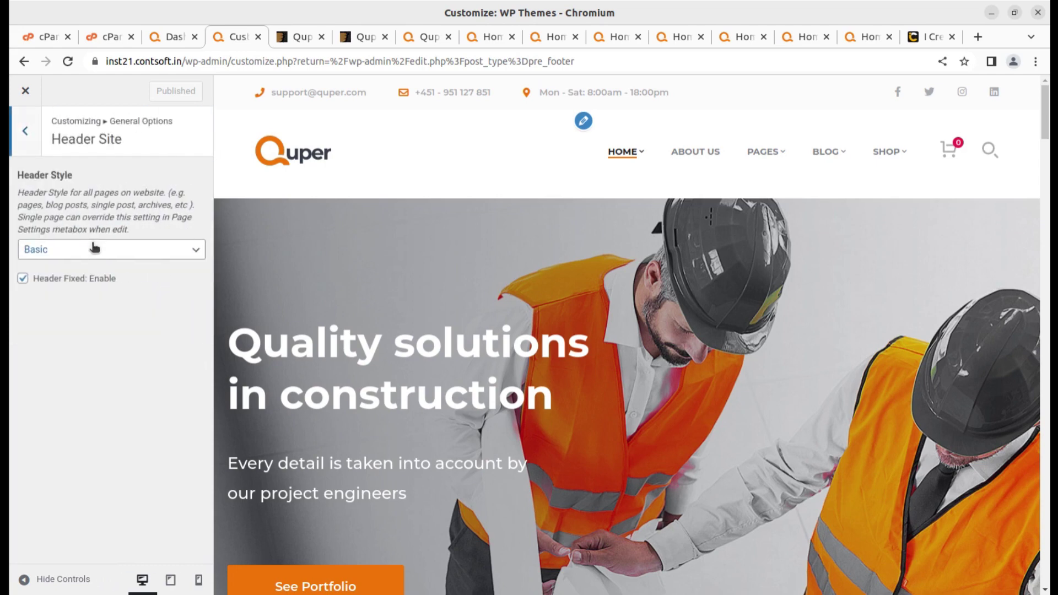
click(24, 130)
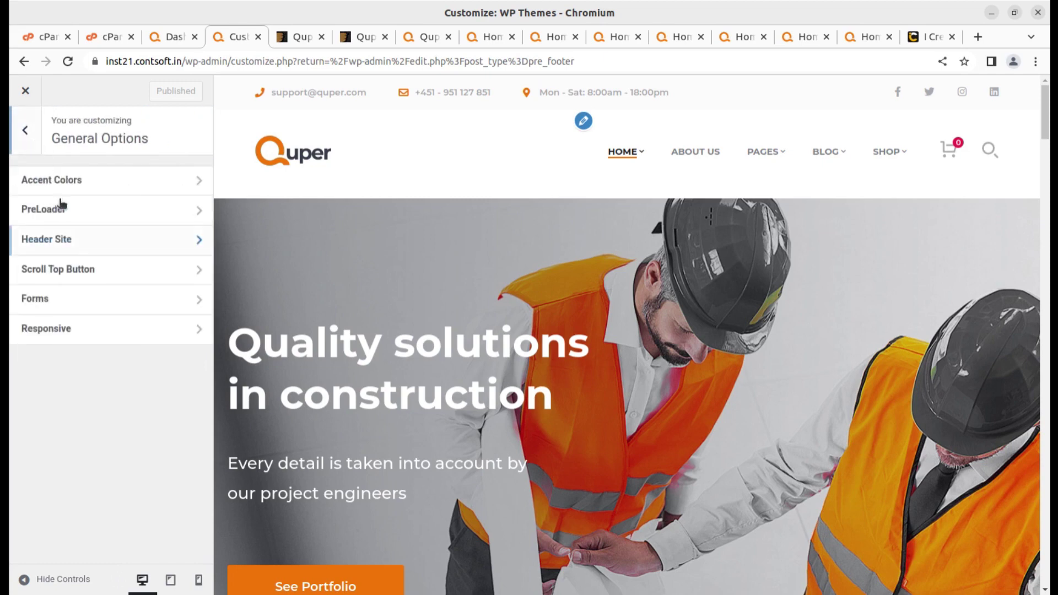
click(92, 306)
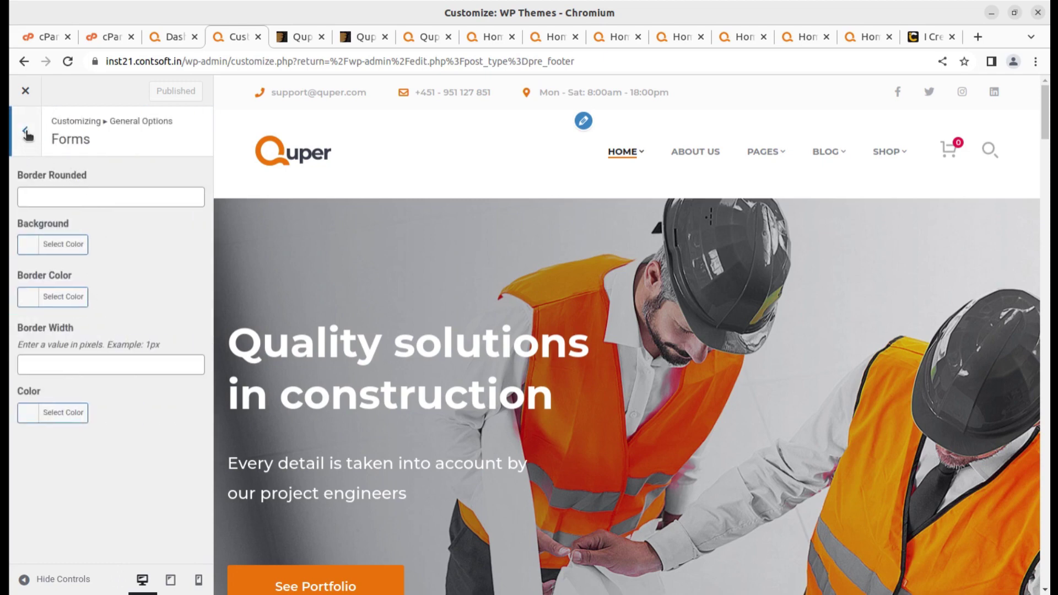
click(26, 133)
click(100, 332)
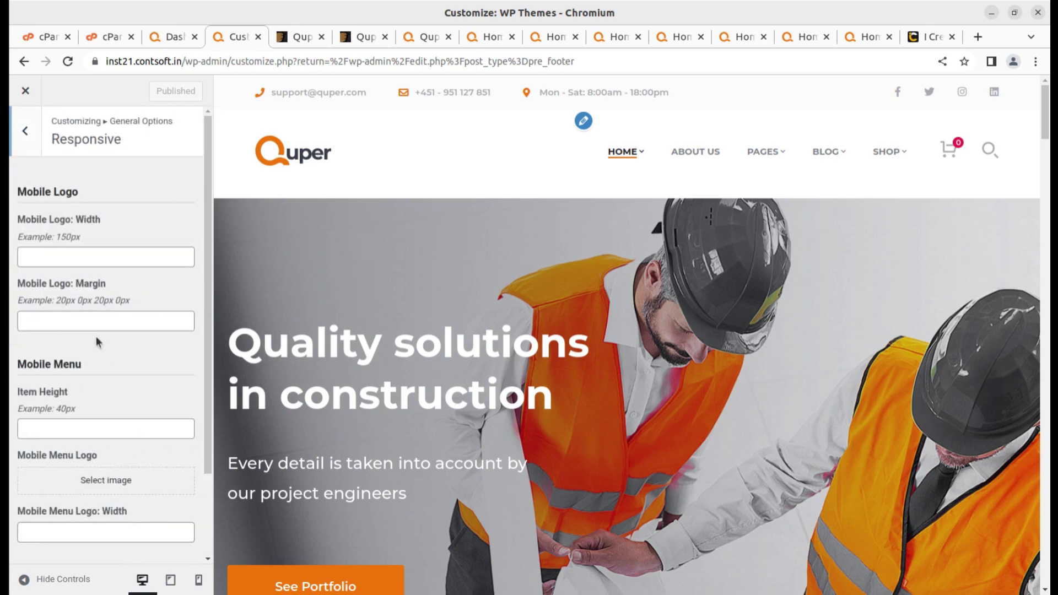
click(18, 140)
click(22, 135)
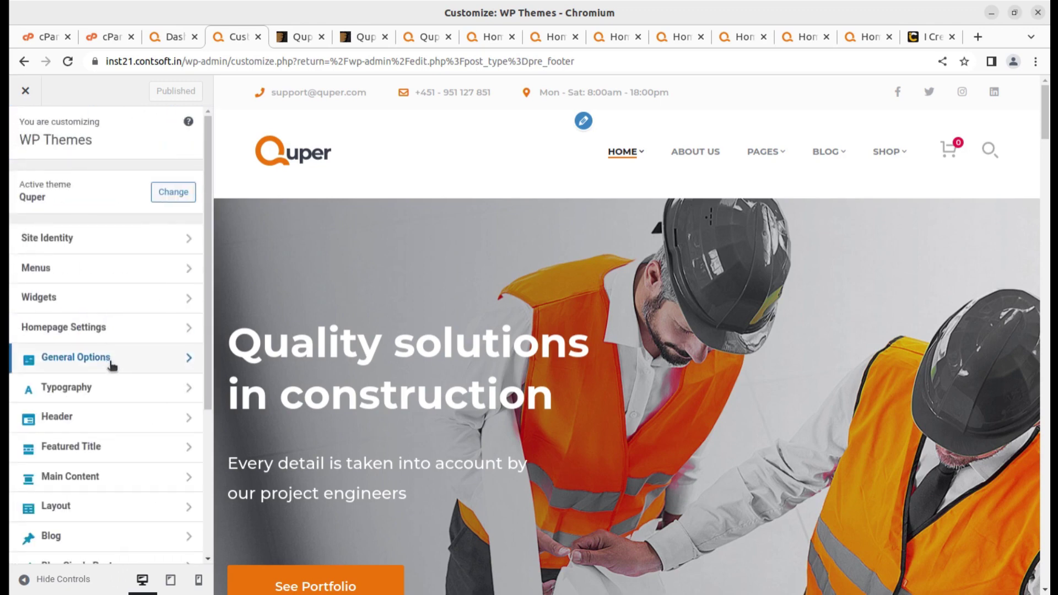
Step: Check the Header section's Logo settings and survey its other subsections, from General to Social
scroll(127, 384, down, 3)
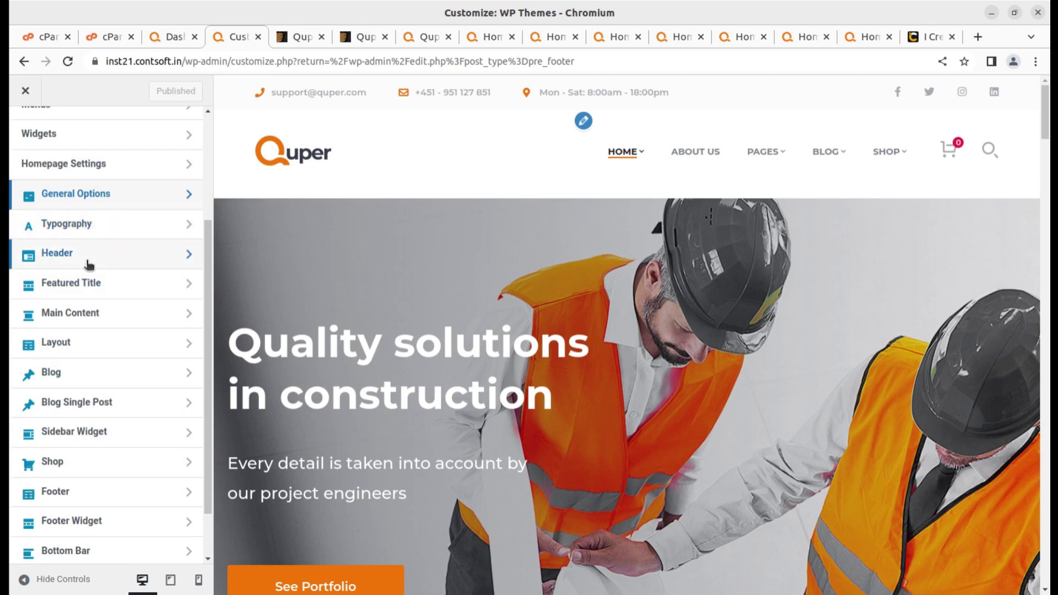
click(88, 265)
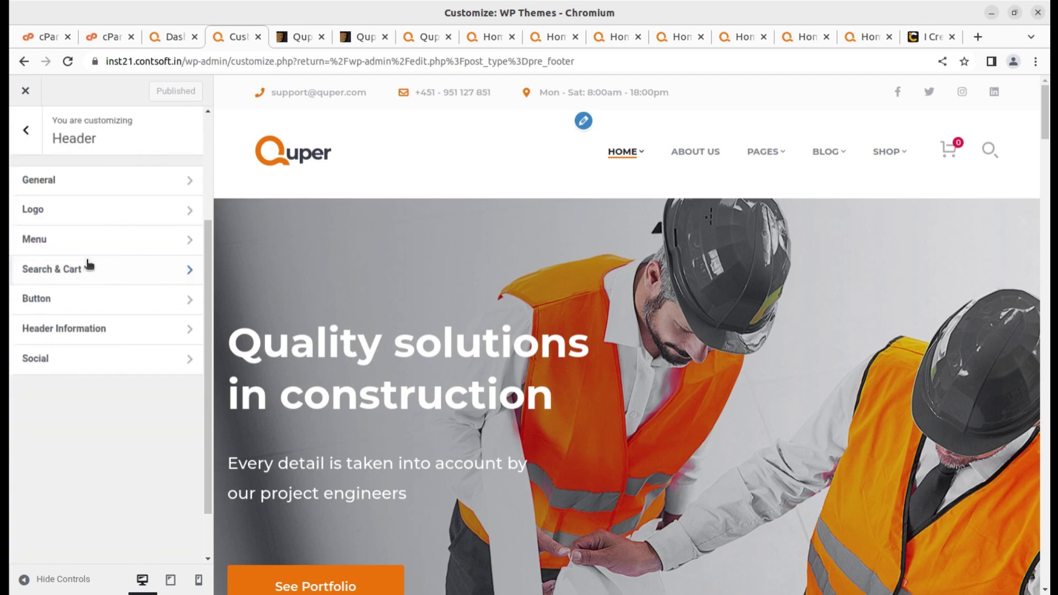
click(88, 216)
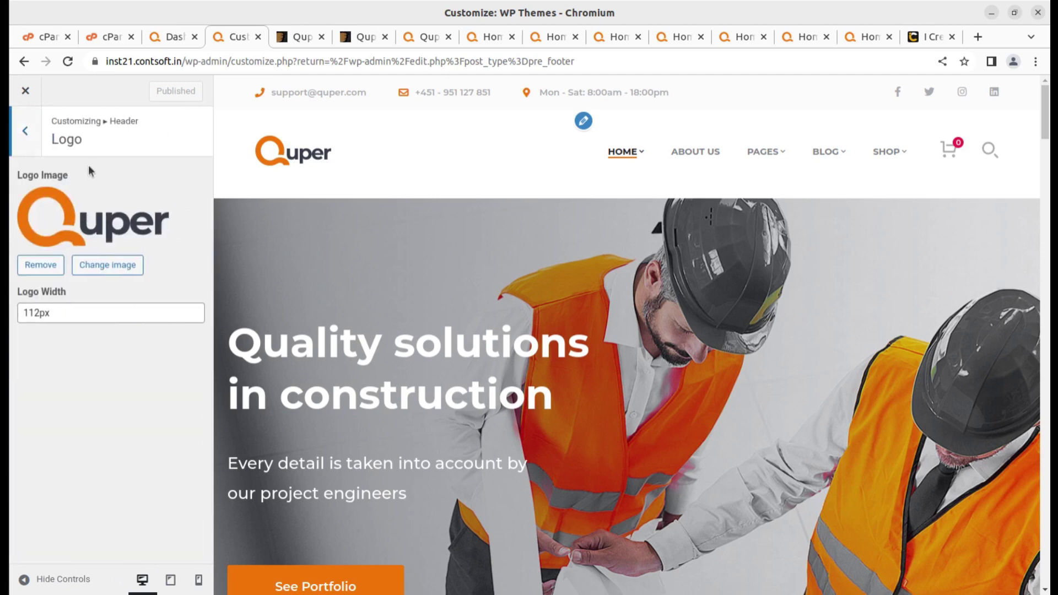
click(26, 132)
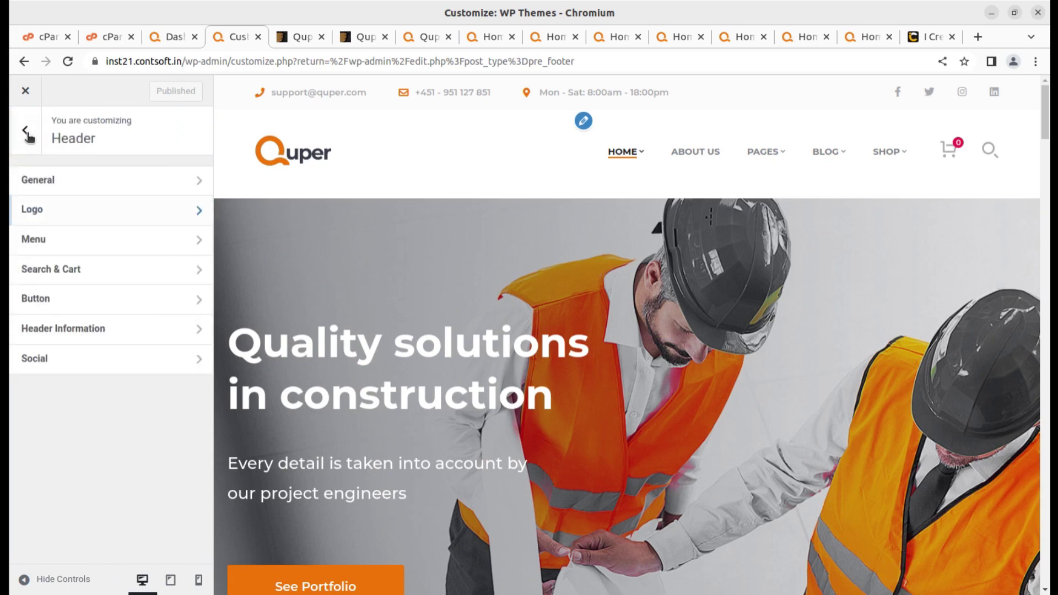
click(26, 132)
click(74, 252)
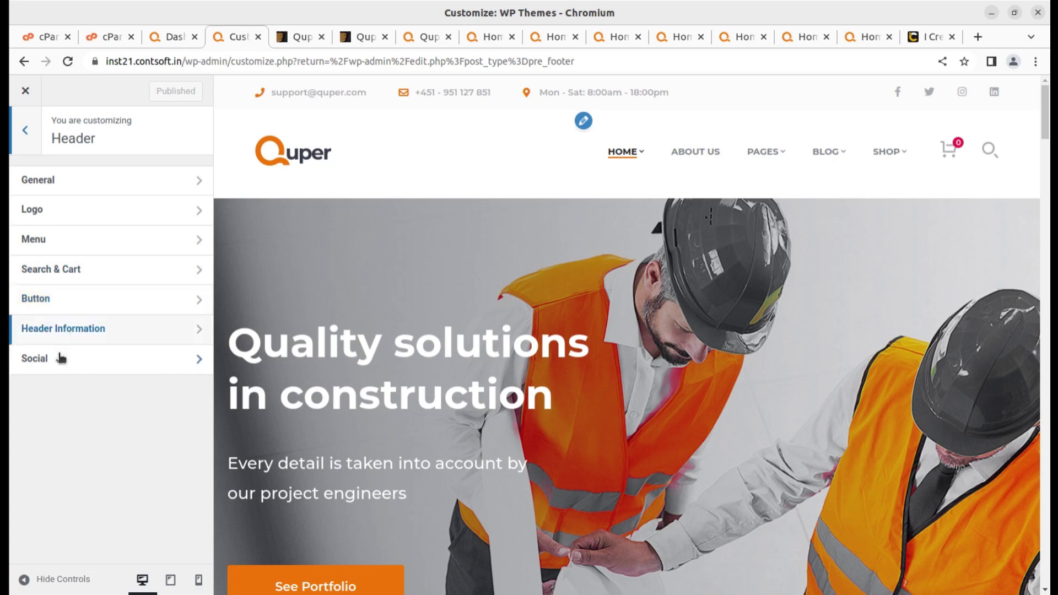
click(29, 131)
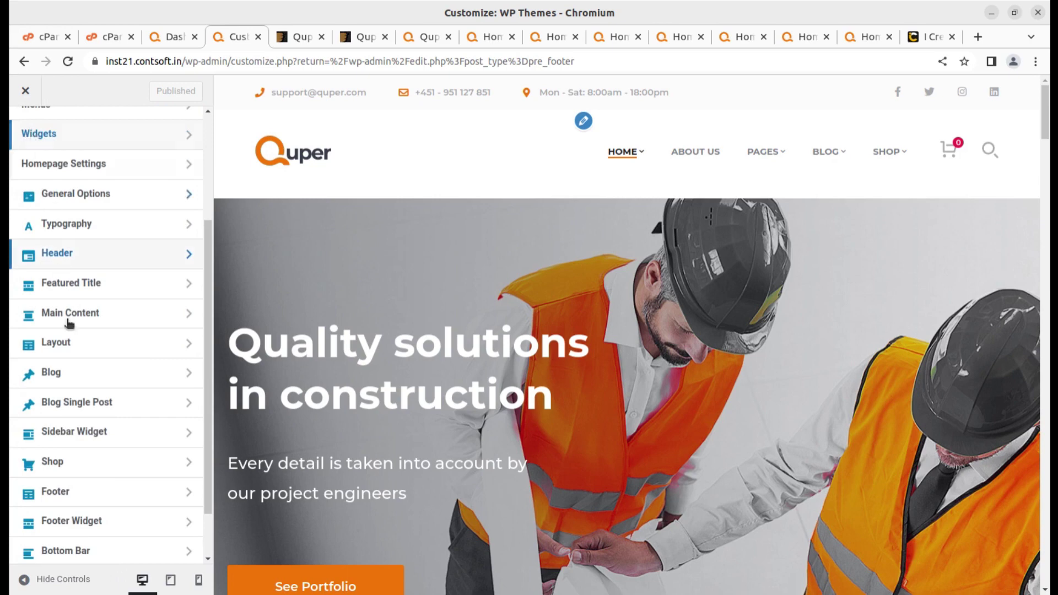
Step: Examine the Featured Title section's General settings and look over the Main Content subsections
click(84, 290)
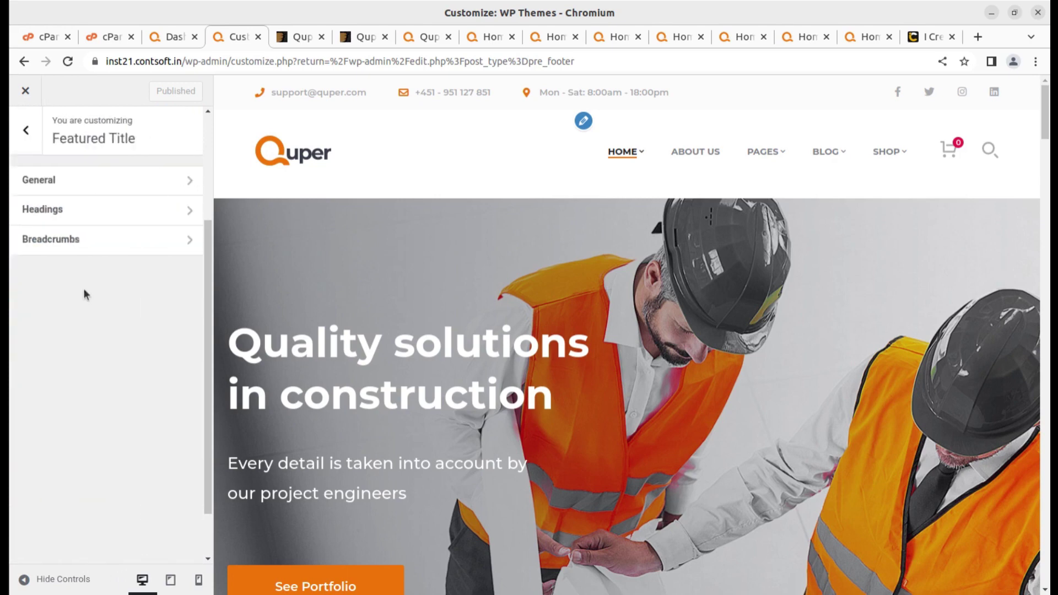
click(78, 181)
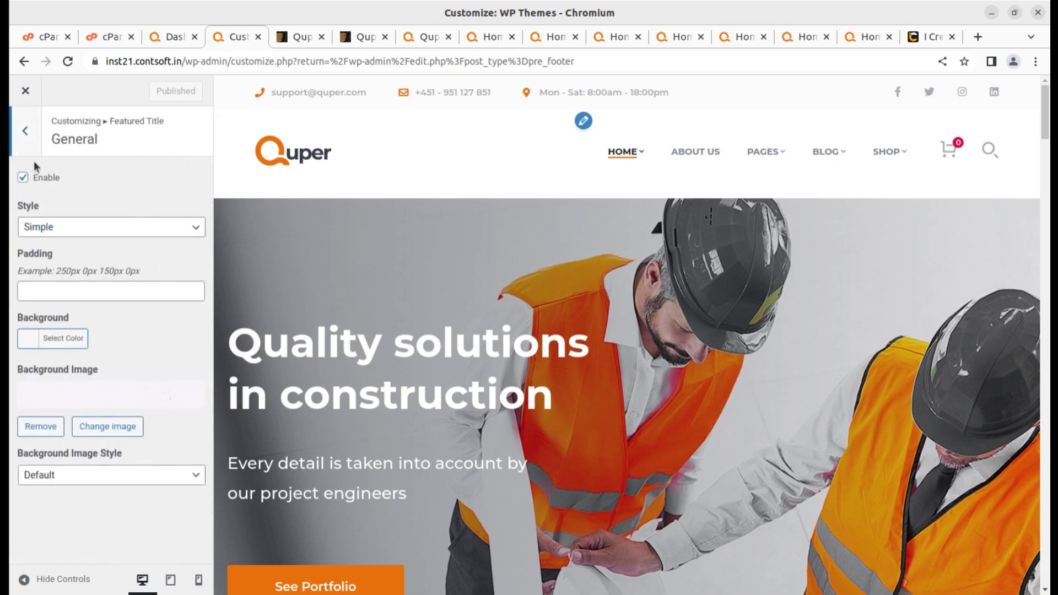
click(30, 129)
click(28, 132)
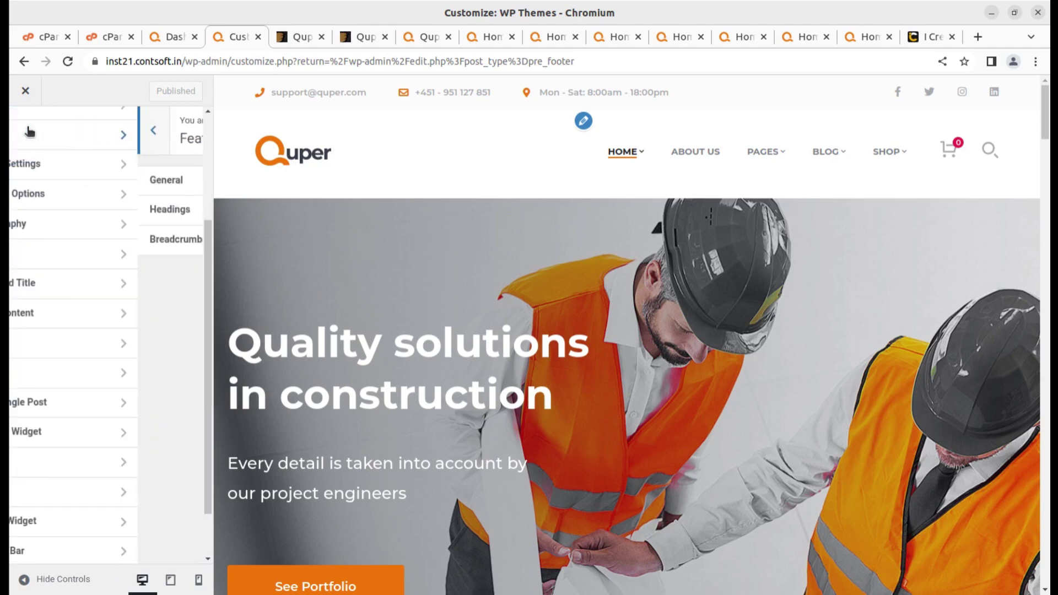
click(110, 317)
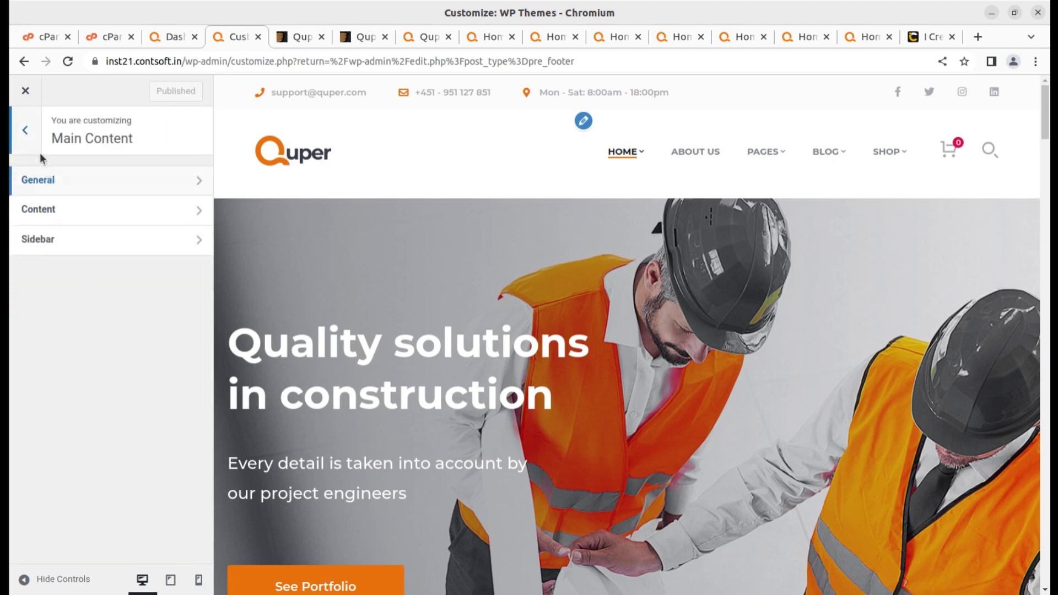
click(29, 132)
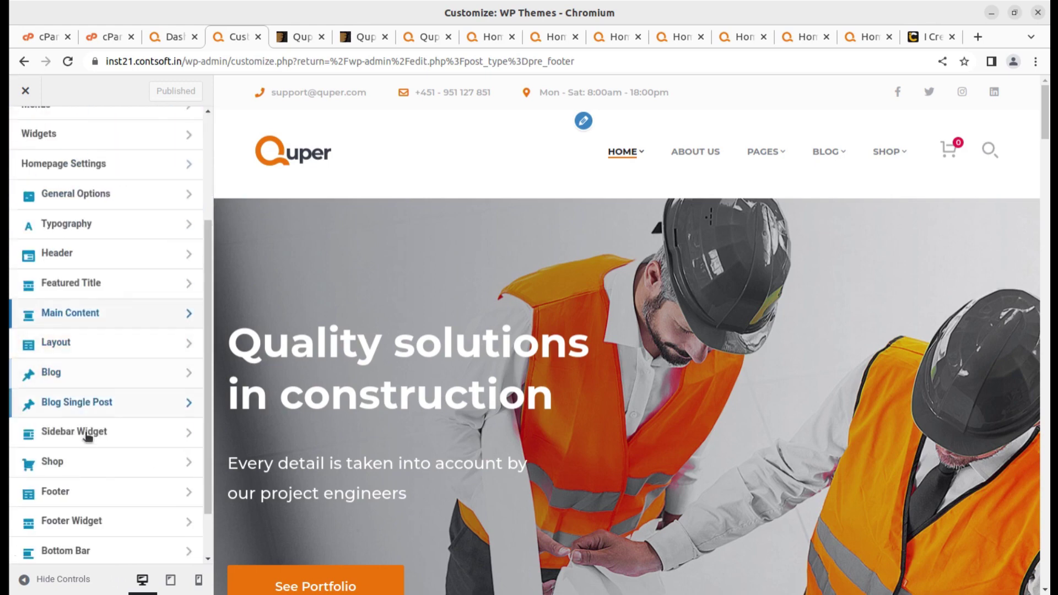
Step: Review the General settings of the Footer section, from the columns to the bottom padding, and return to the section list
scroll(121, 430, down, 2)
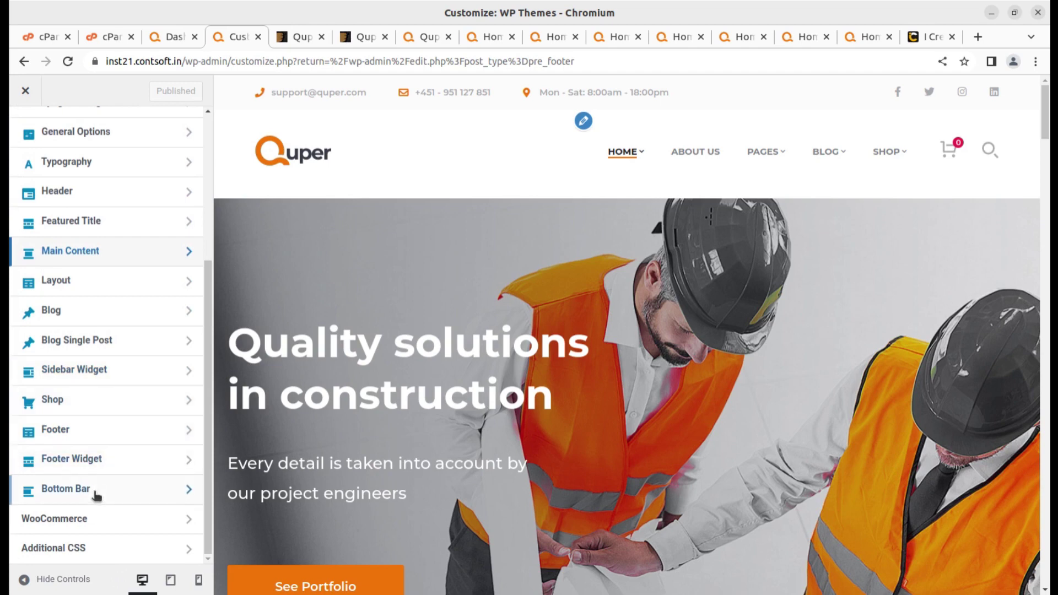
click(134, 429)
click(41, 188)
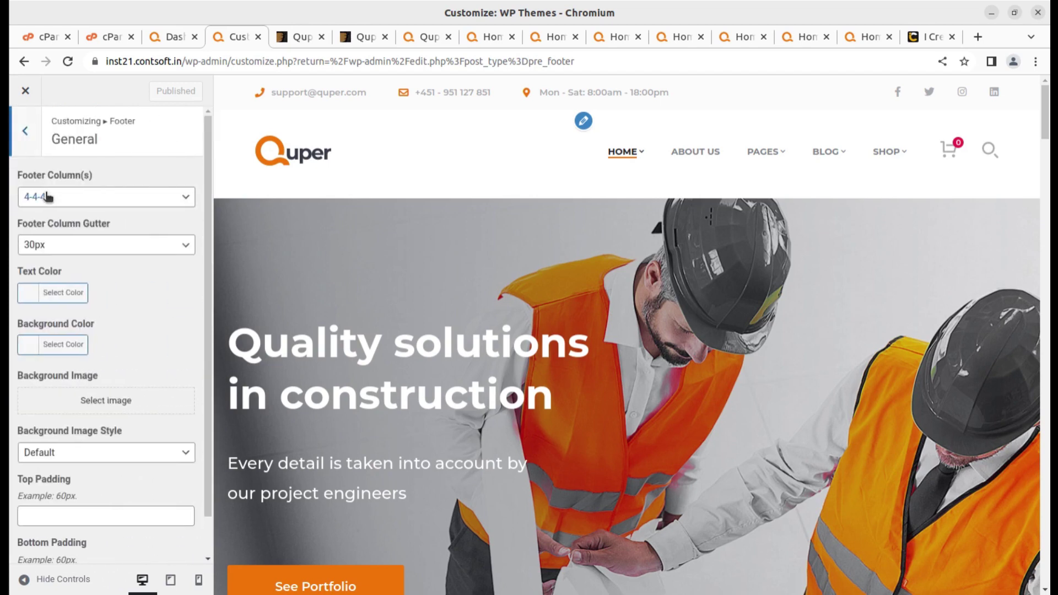
scroll(138, 420, down, 1)
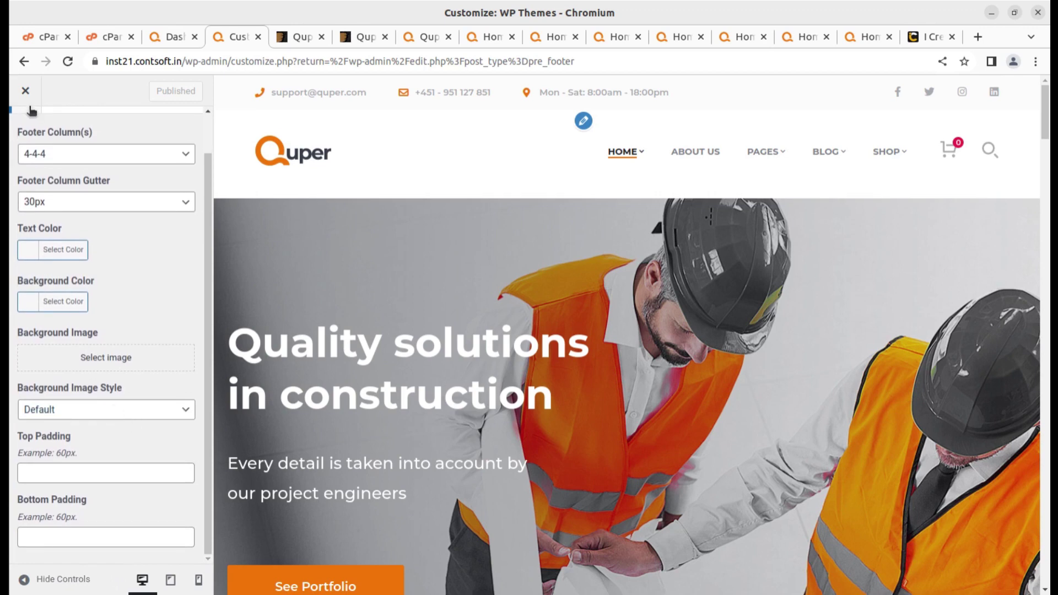
scroll(32, 110, up, 2)
click(23, 129)
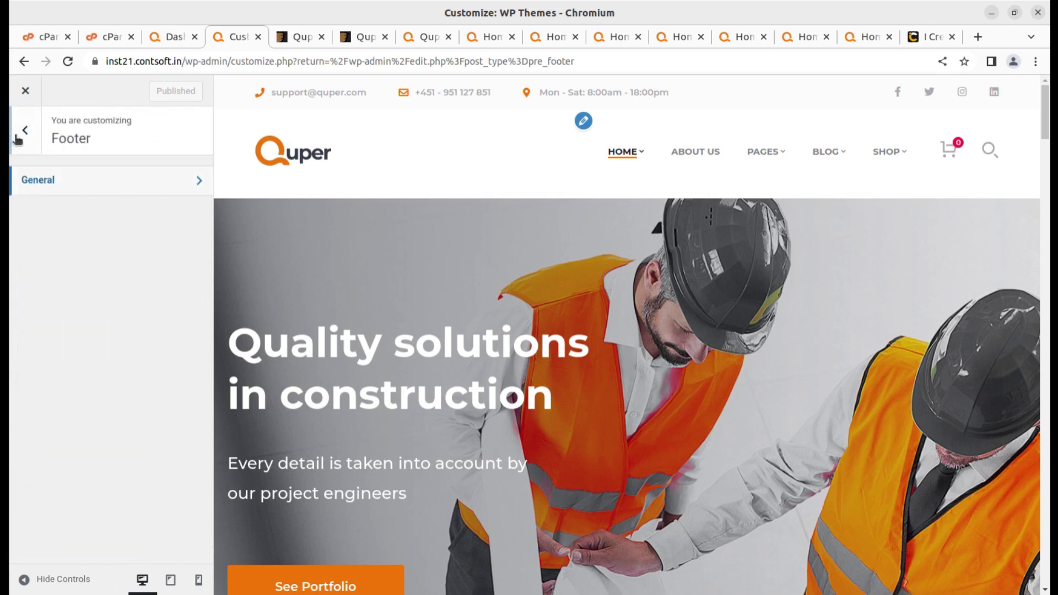
click(24, 130)
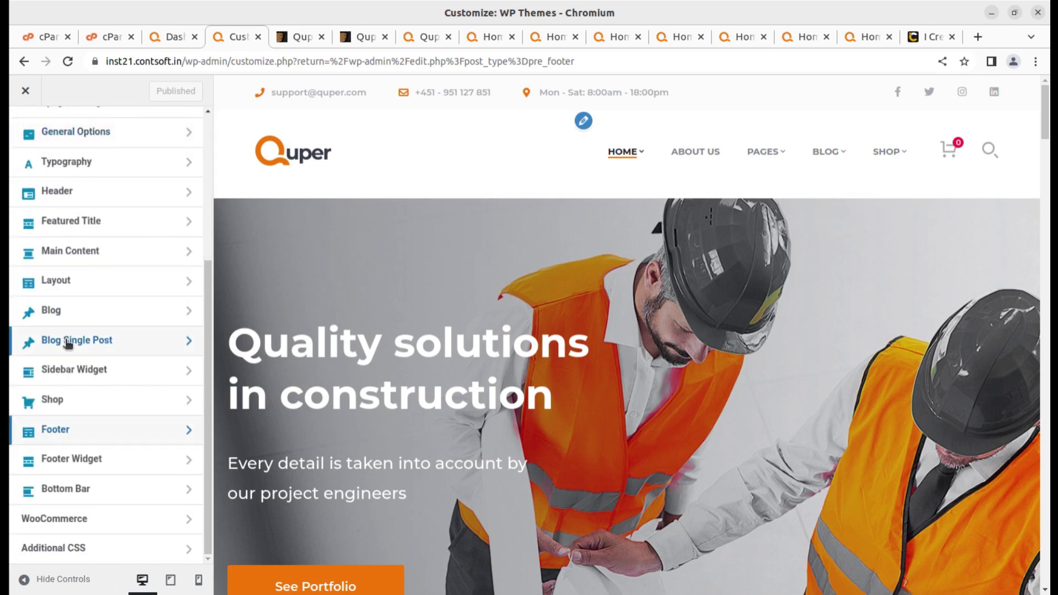
Step: Close the Customizer and open the live site's front page
click(25, 91)
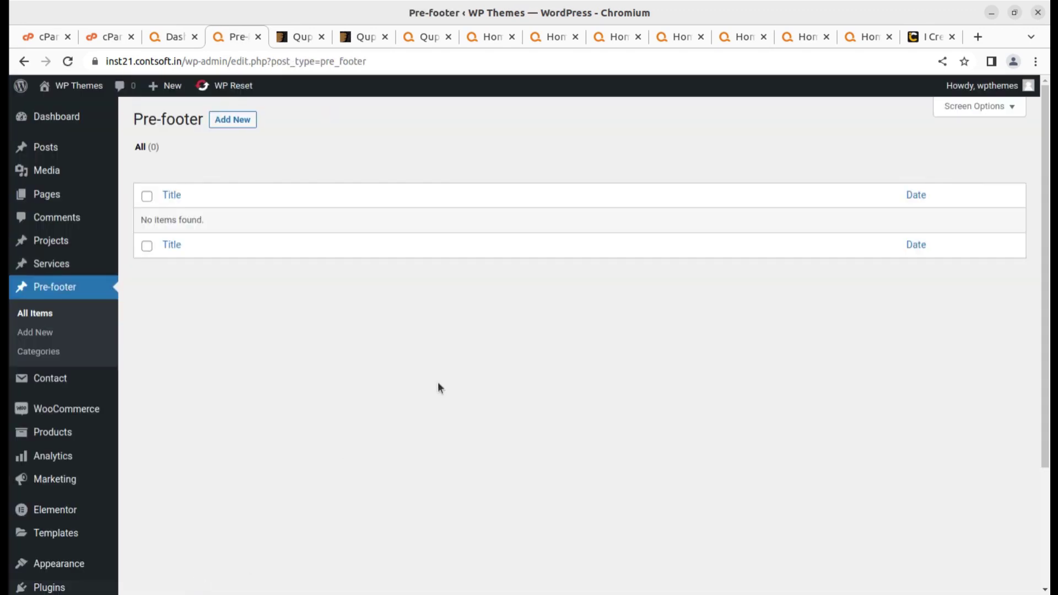
mouse_move(71, 86)
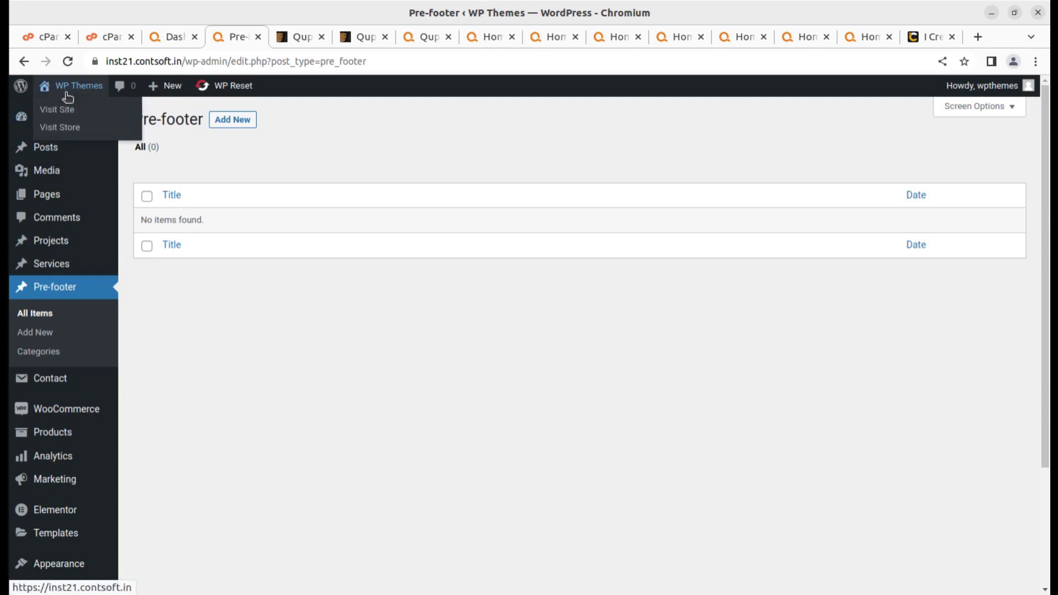
click(63, 112)
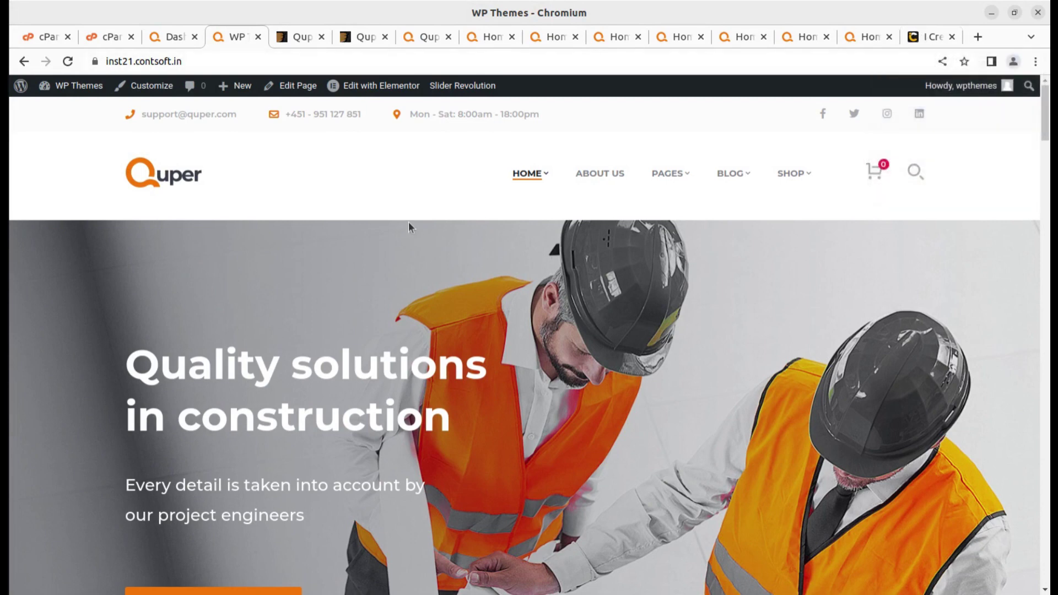
Step: Revisit Quper's ThemeForest page, and return to the live site to look over the top of its home page
click(303, 44)
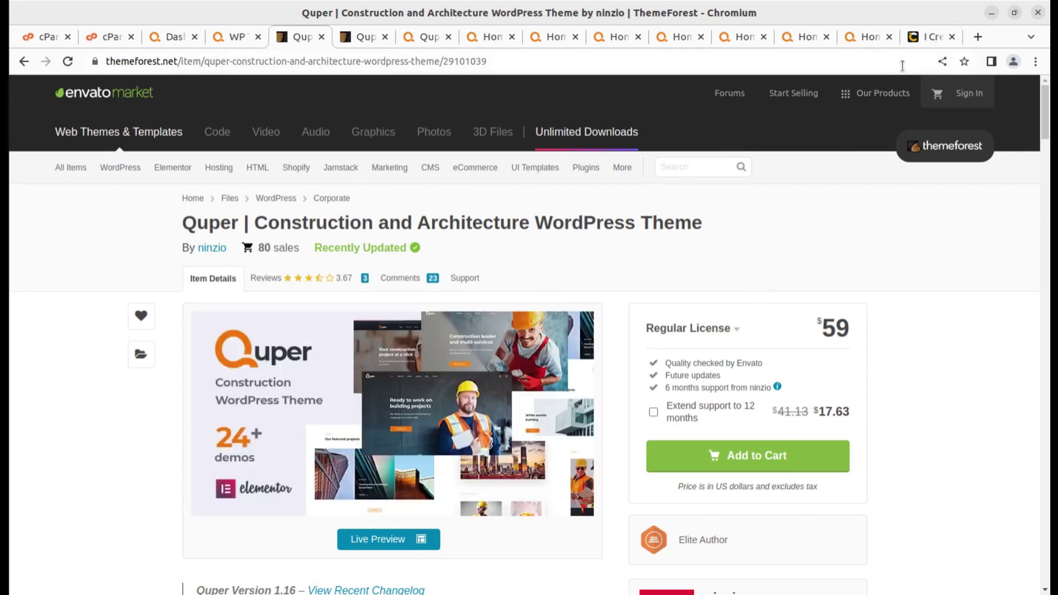
click(932, 40)
click(228, 43)
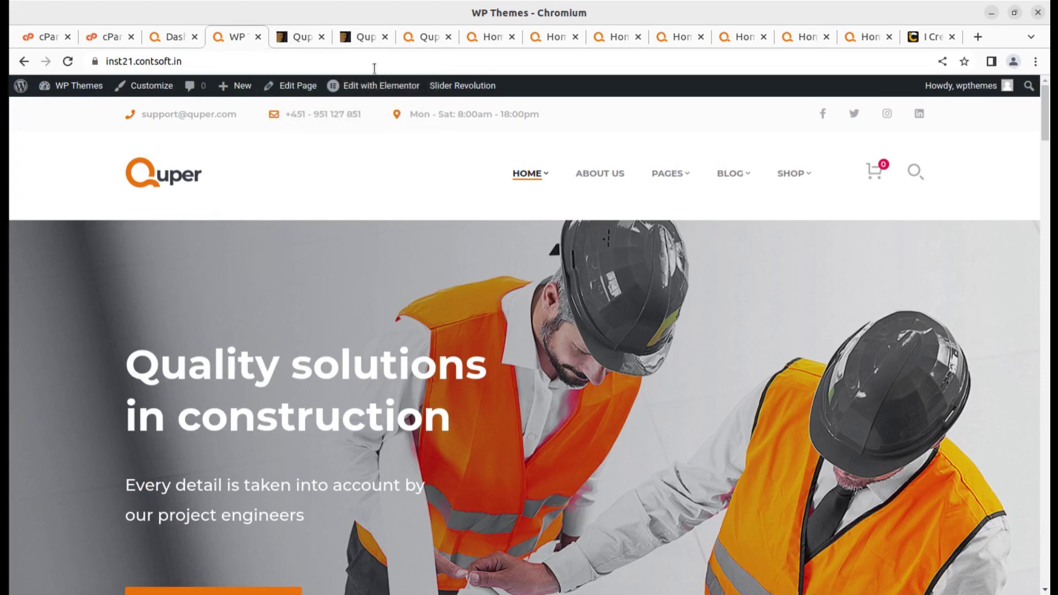
scroll(335, 196, down, 3)
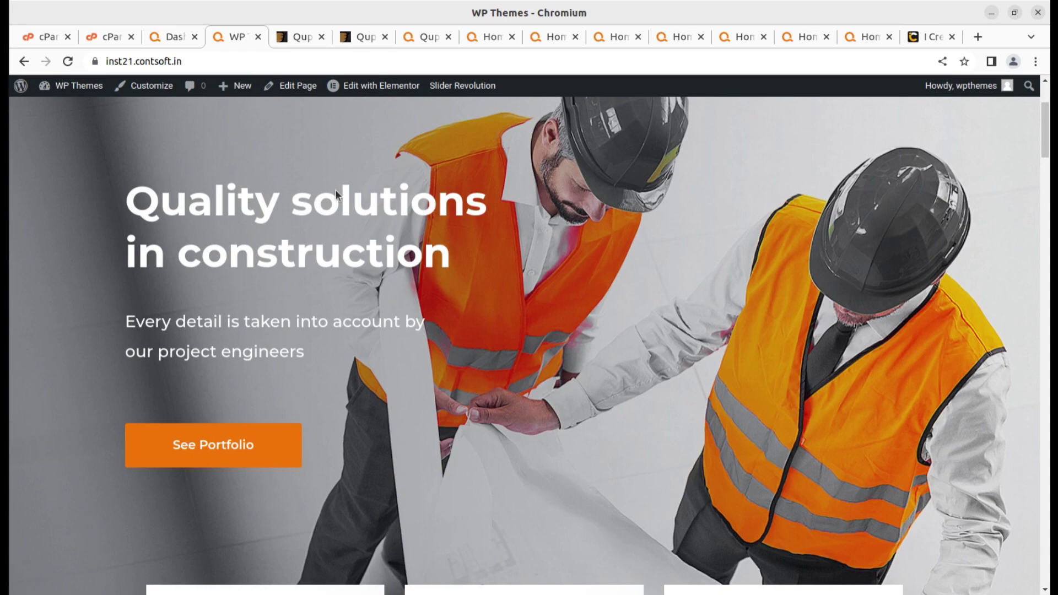
scroll(321, 260, up, 3)
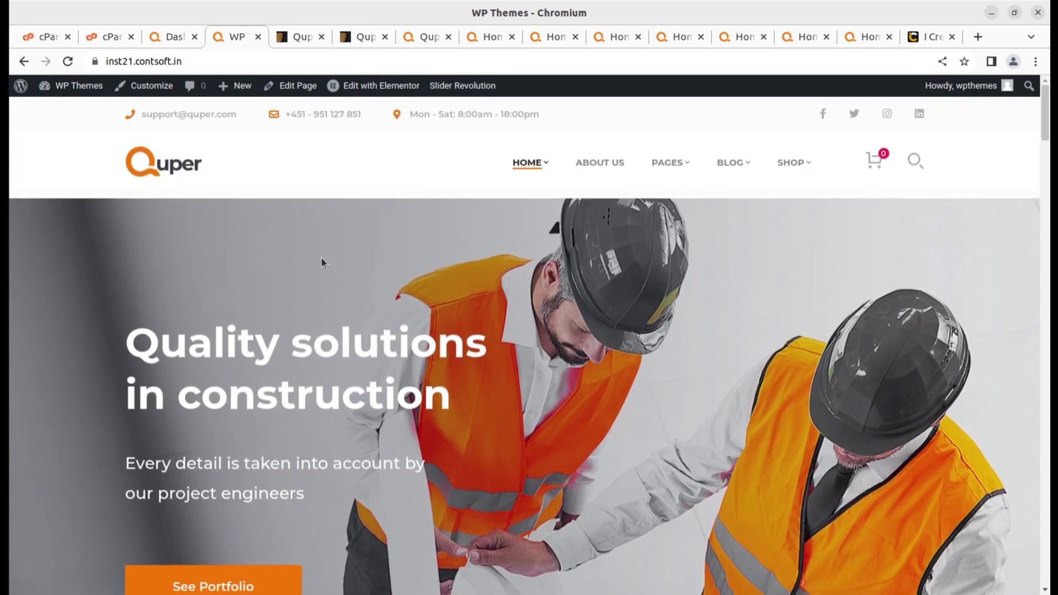